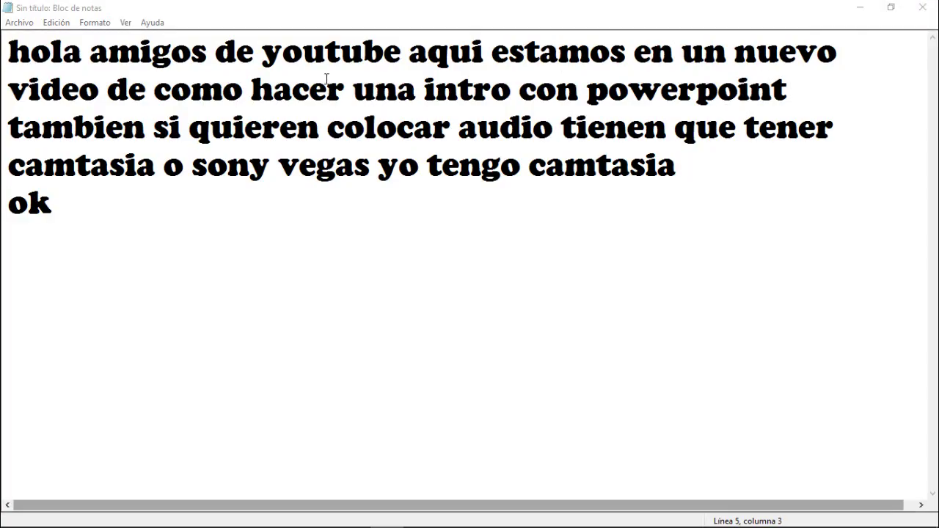
# Type 'empezemos entran a powerpoint' after 'ok' on the script's fifth line, fixing typos.
pyautogui.moveTo(417, 52); pyautogui.dragTo(748, 55)
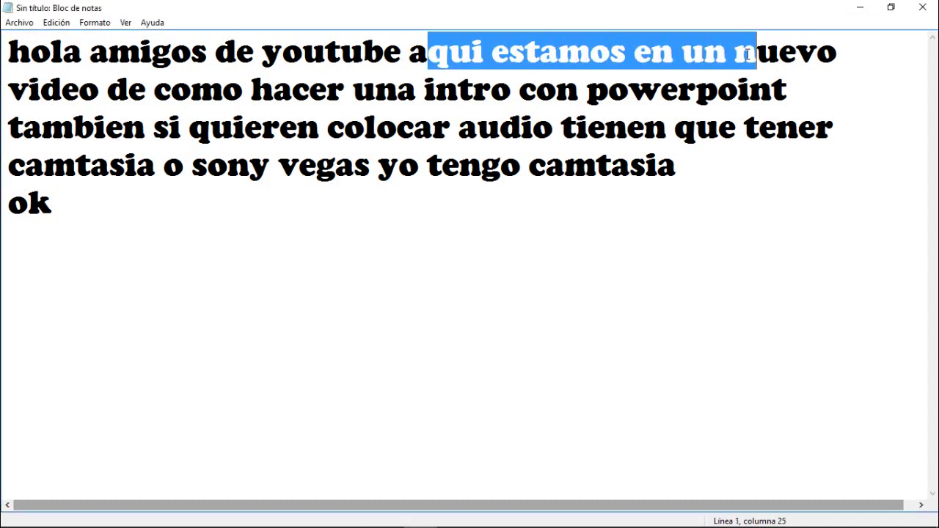
pyautogui.click(637, 133)
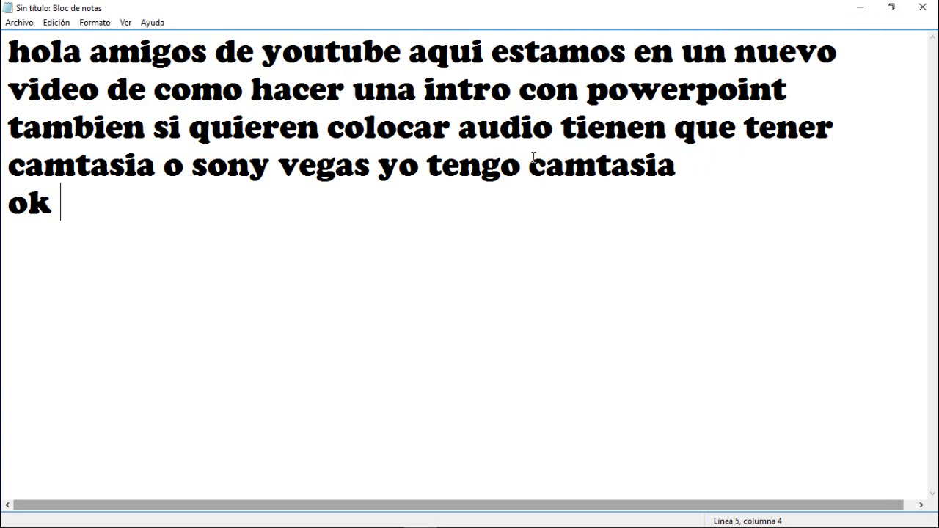
pyautogui.write('empe')
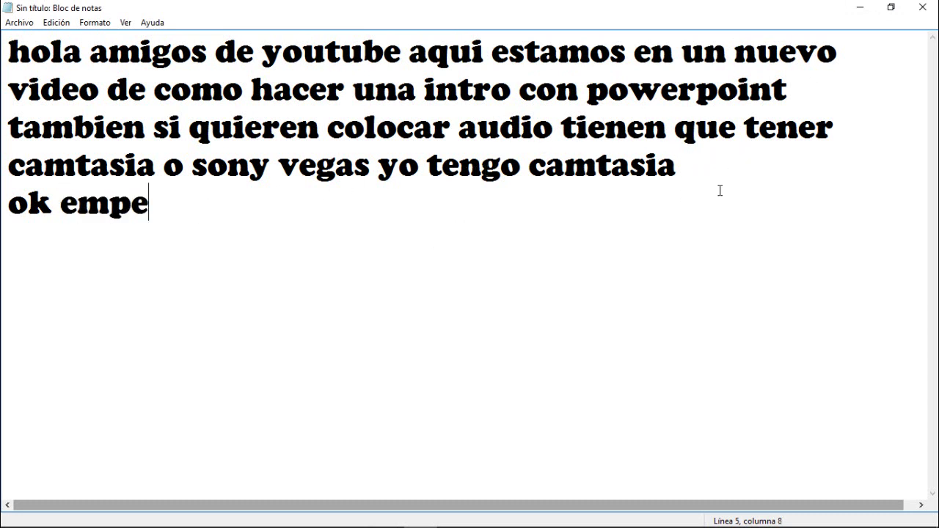
pyautogui.write('zemos c')
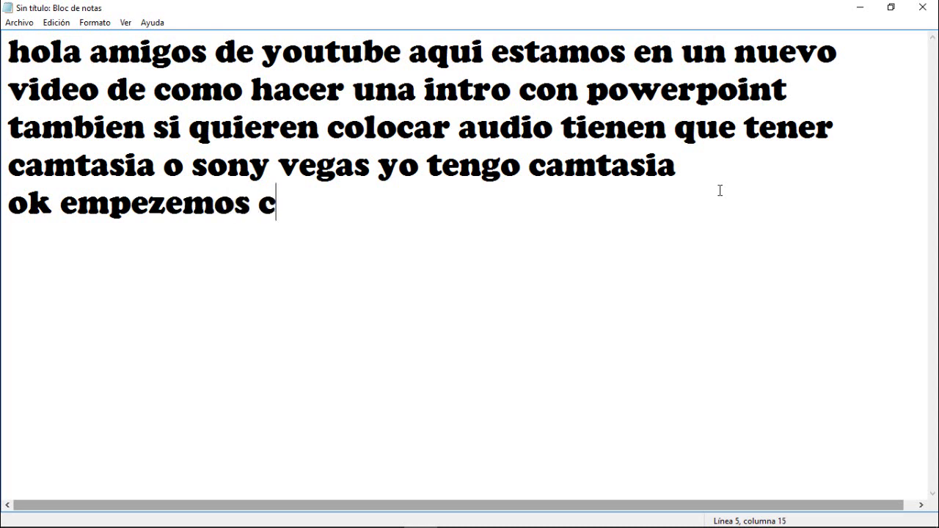
pyautogui.press('BackSpace')
pyautogui.write('entran a ')
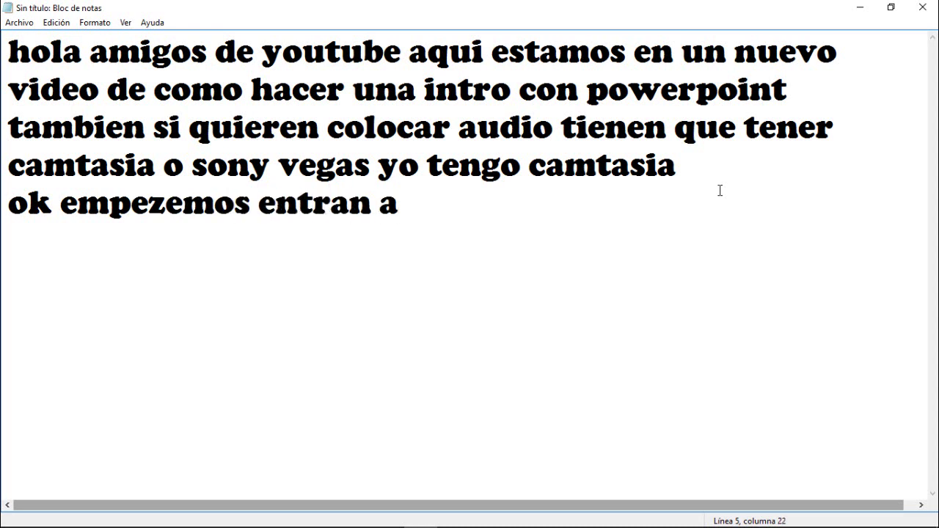
pyautogui.write('po')
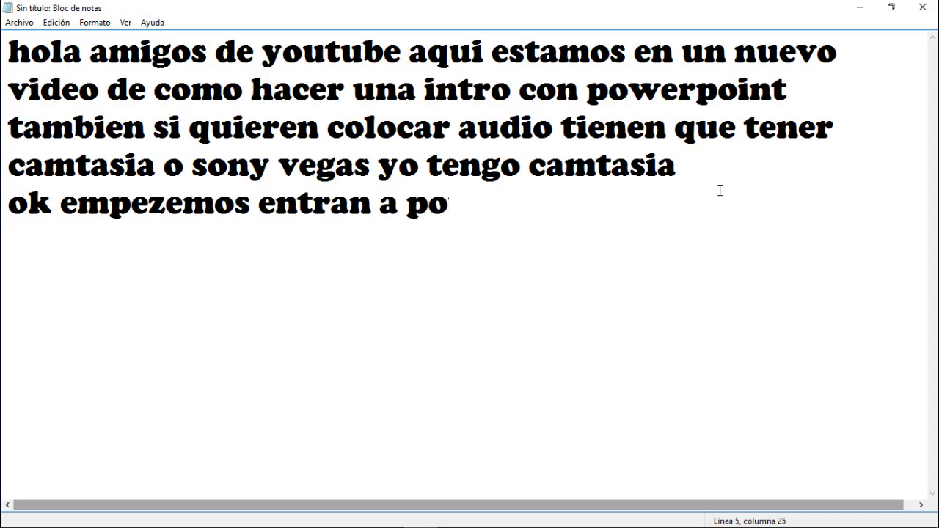
pyautogui.write('wer')
pyautogui.press('BackSpace')
pyautogui.write('erpoint')
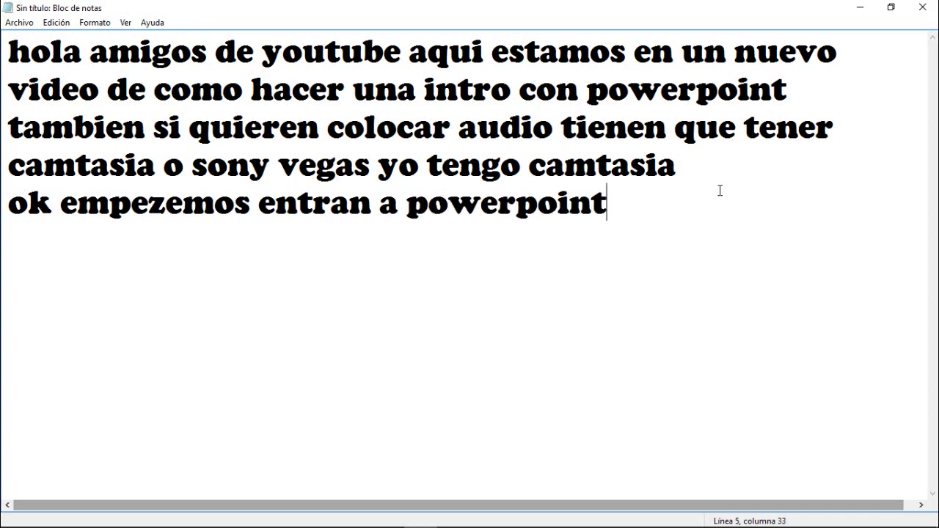
# Add 'se van a diseño' to the end of the Notepad script.
pyautogui.click(852, 7)
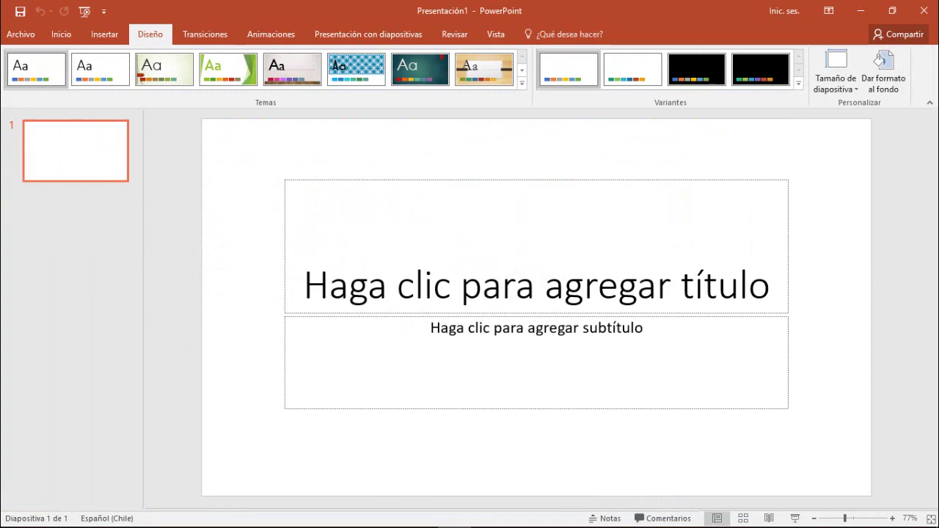
pyautogui.click(420, 516)
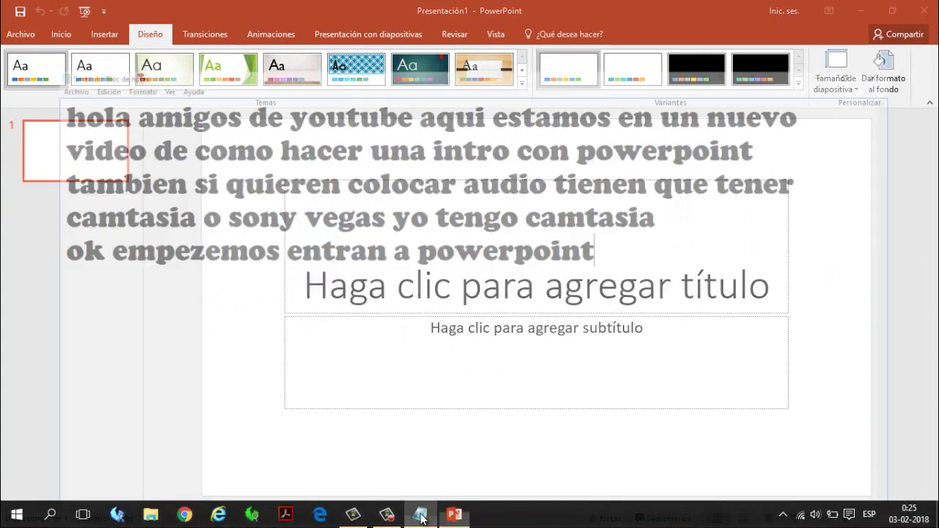
pyautogui.write(' se van a ')
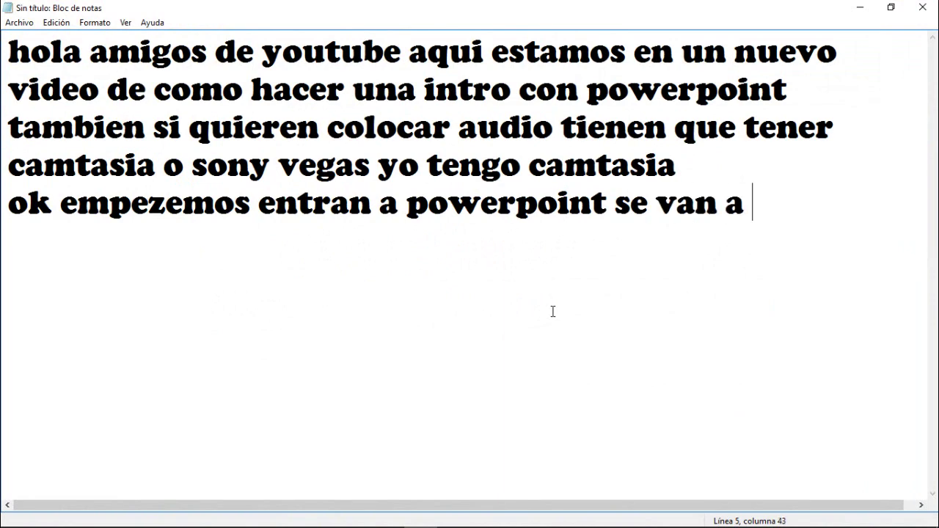
pyautogui.write('diseño')
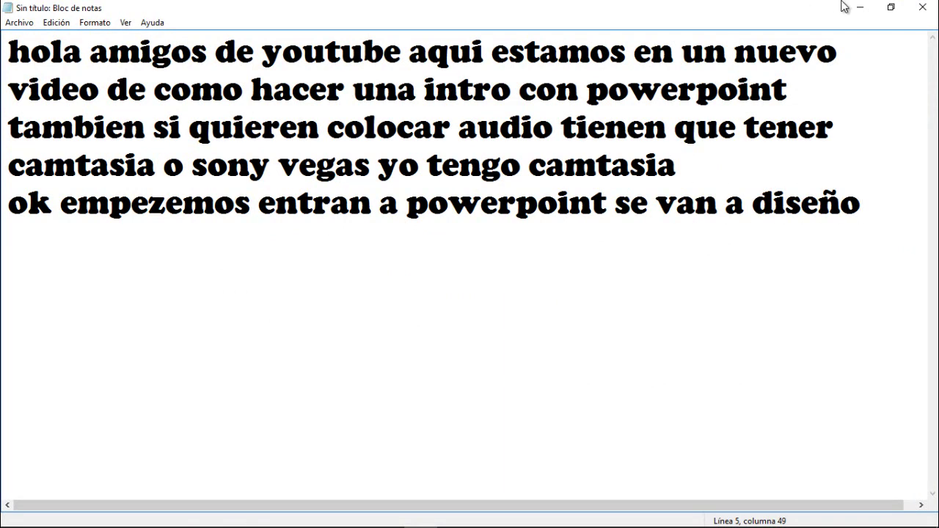
# Collapse PowerPoint's ribbon from the Diseño tab so the blank title slide fills more of the window.
pyautogui.click(857, 9)
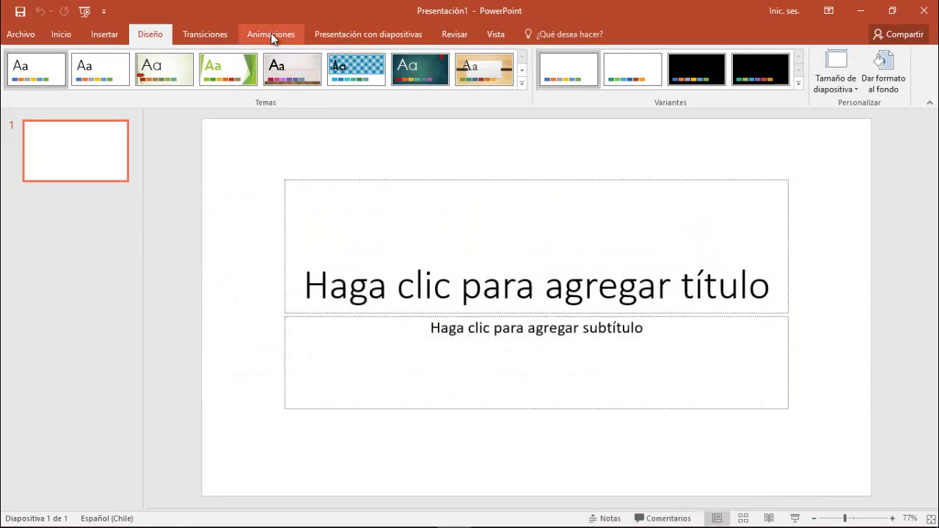
pyautogui.click(115, 39)
pyautogui.click(162, 38)
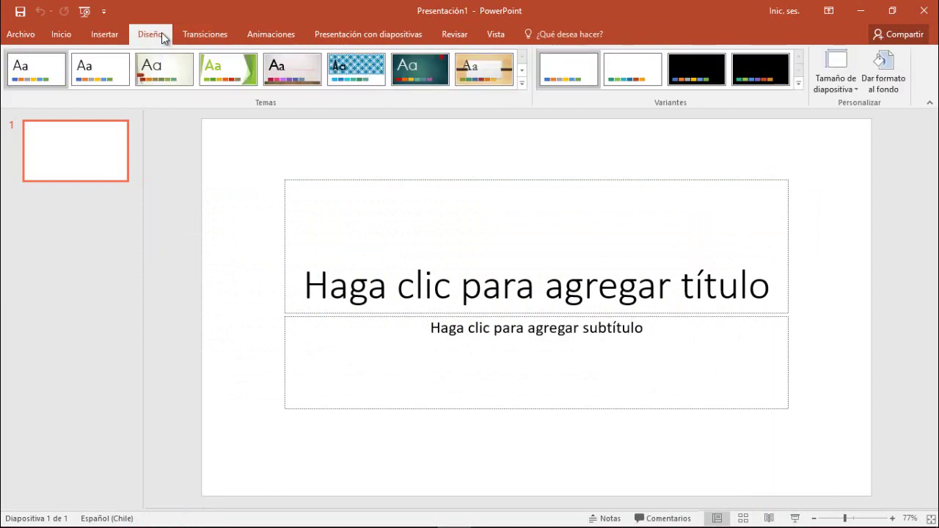
pyautogui.doubleClick(163, 38)
pyautogui.click(147, 31)
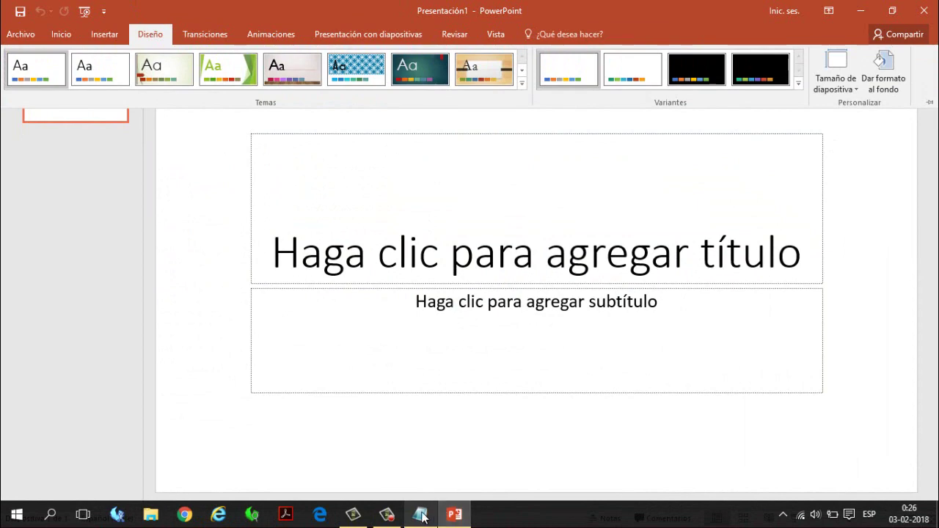
# Append 'colocan' to the script, then bring up PowerPoint's Diseño options.
pyautogui.click(421, 515)
pyautogui.write('colocan')
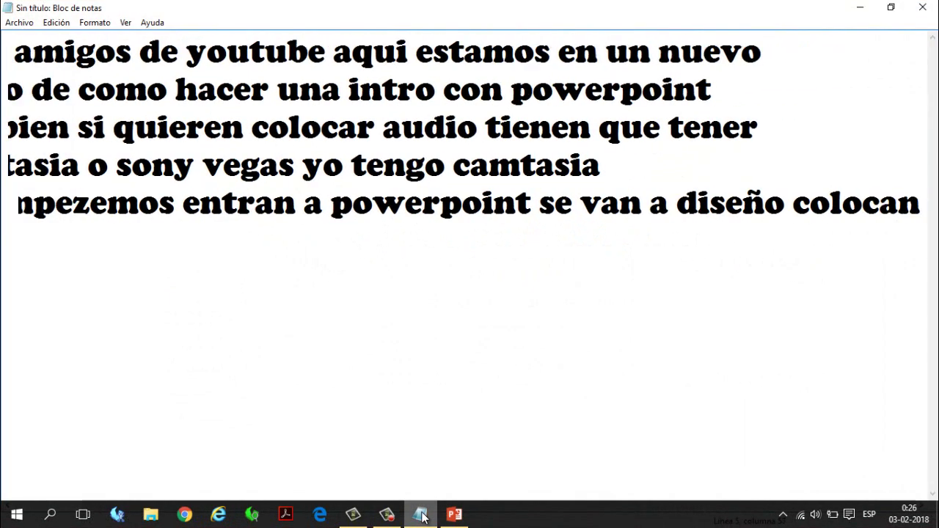
pyautogui.click(454, 515)
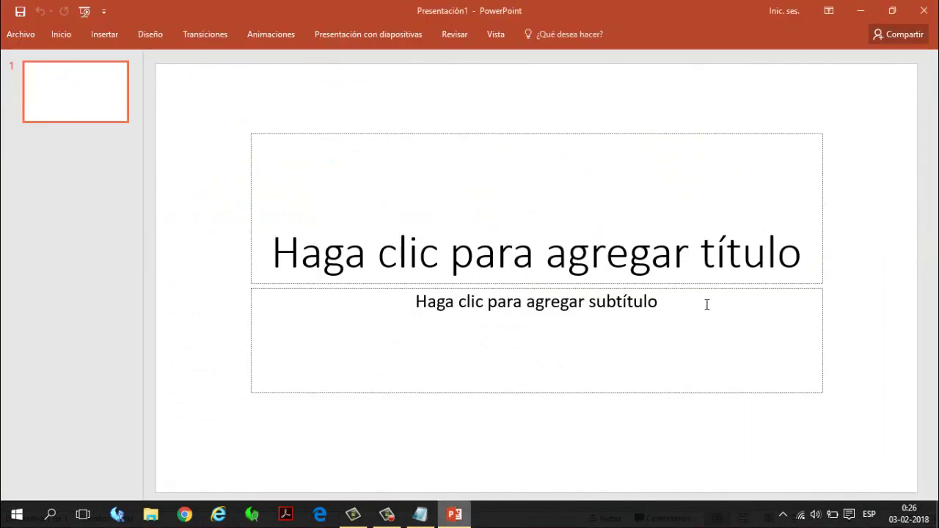
pyautogui.click(159, 37)
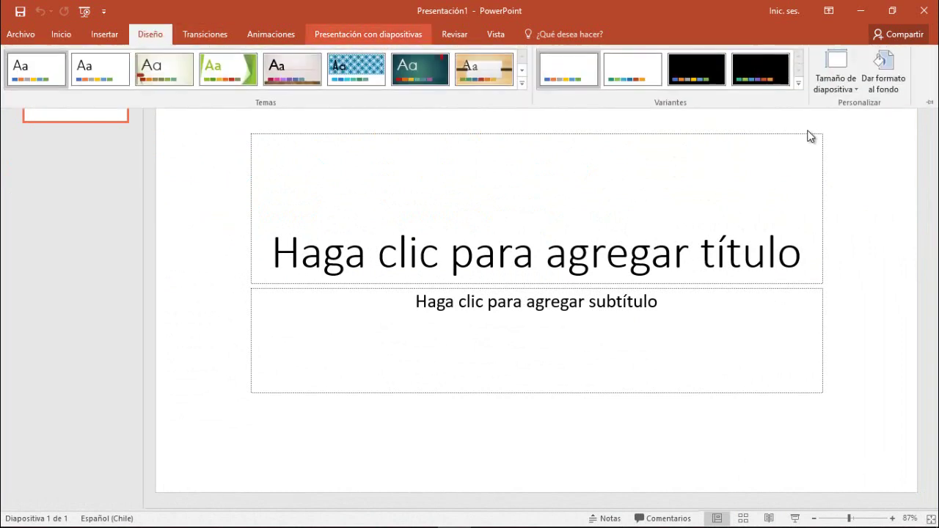
# Add 'tamaño de diapositiva' to the notes and start a new line.
pyautogui.moveTo(391, 519)
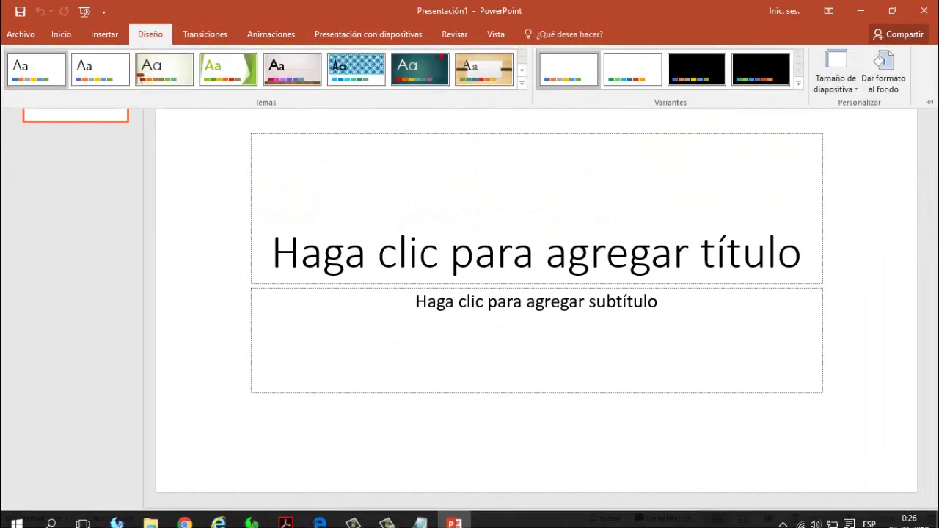
pyautogui.click(420, 515)
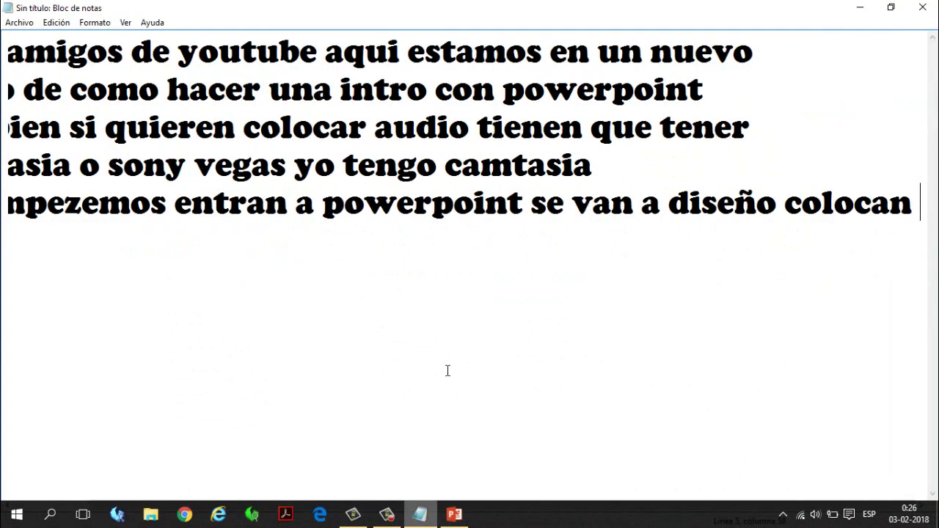
pyautogui.write('tama')
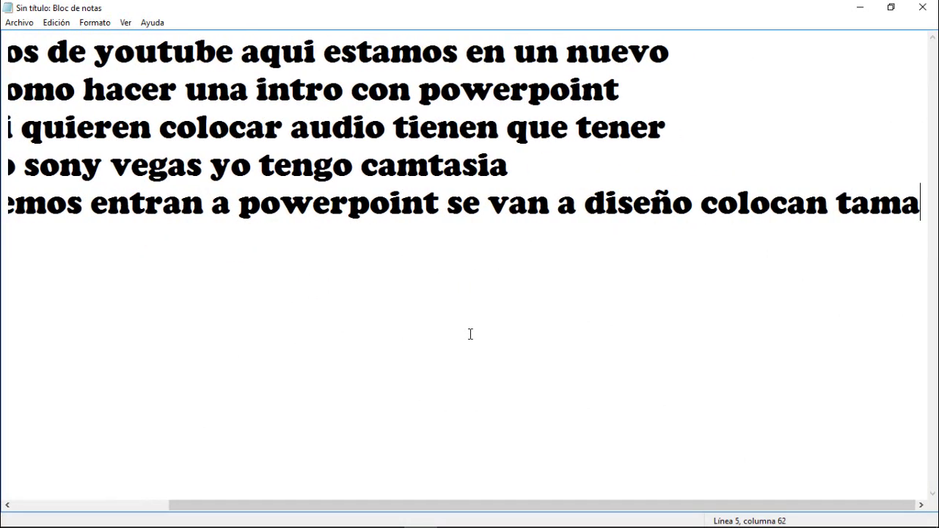
pyautogui.write('ño de dia')
pyautogui.press('BackSpace')
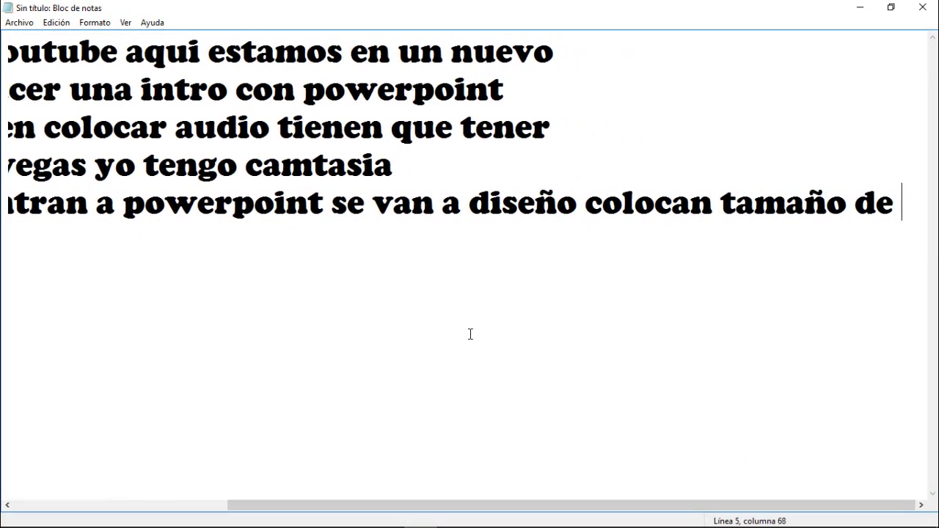
pyautogui.write('diapositiv')
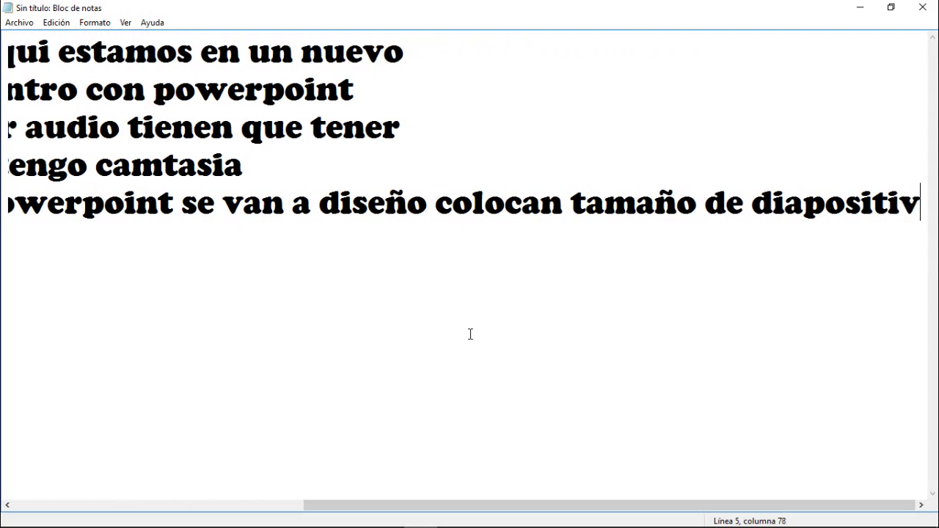
pyautogui.write('a')
pyautogui.press('Return')
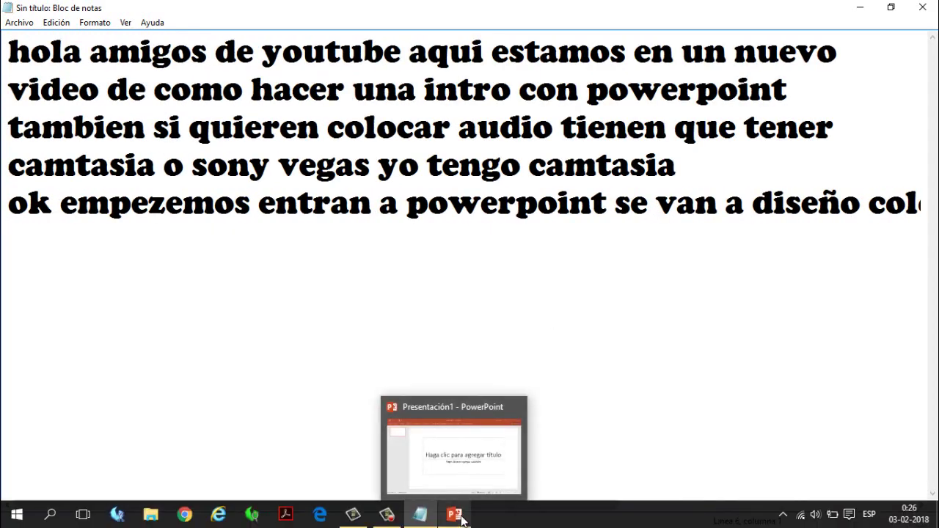
# Show PowerPoint's slide size choices under Diseño.
pyautogui.click(462, 519)
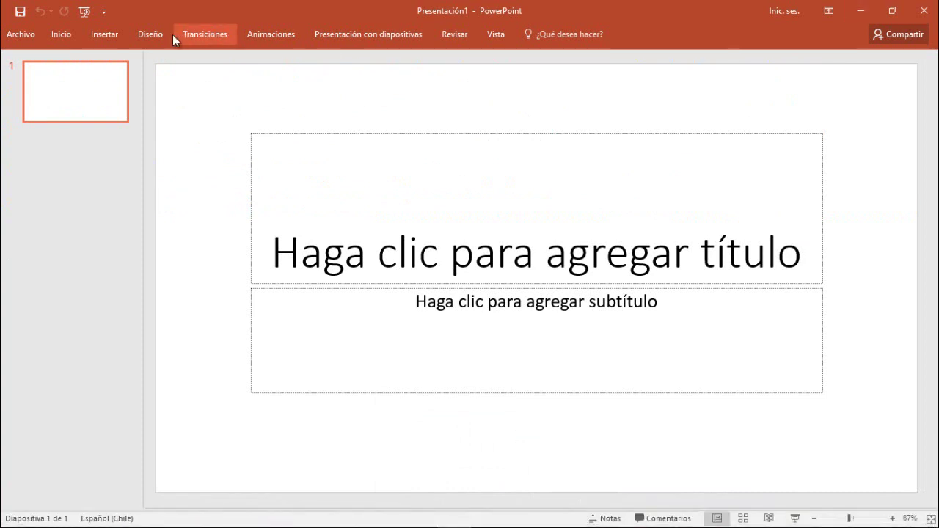
pyautogui.click(150, 34)
pyautogui.click(834, 76)
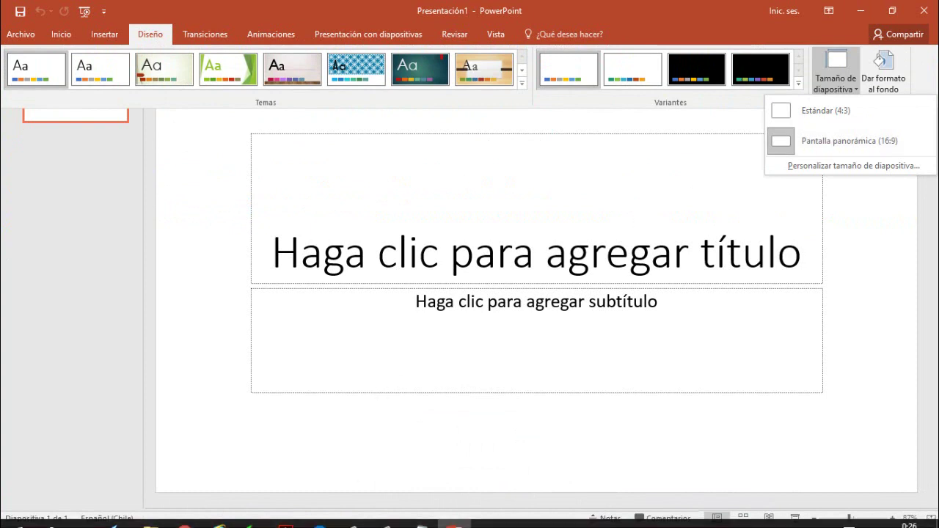
# Type 'colocan pantalla panoramica pero que tenga' as the new notes line.
pyautogui.moveTo(253, 526)
pyautogui.click(420, 515)
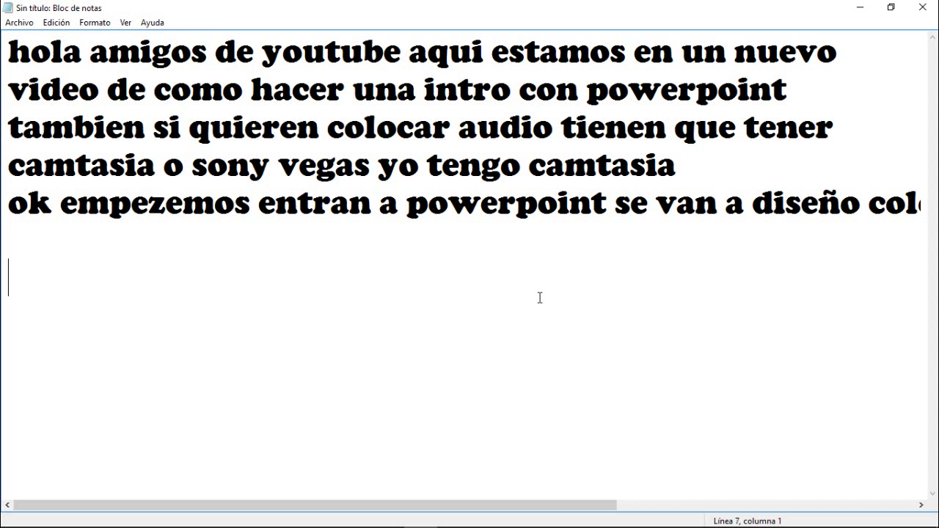
pyautogui.write('colocan p')
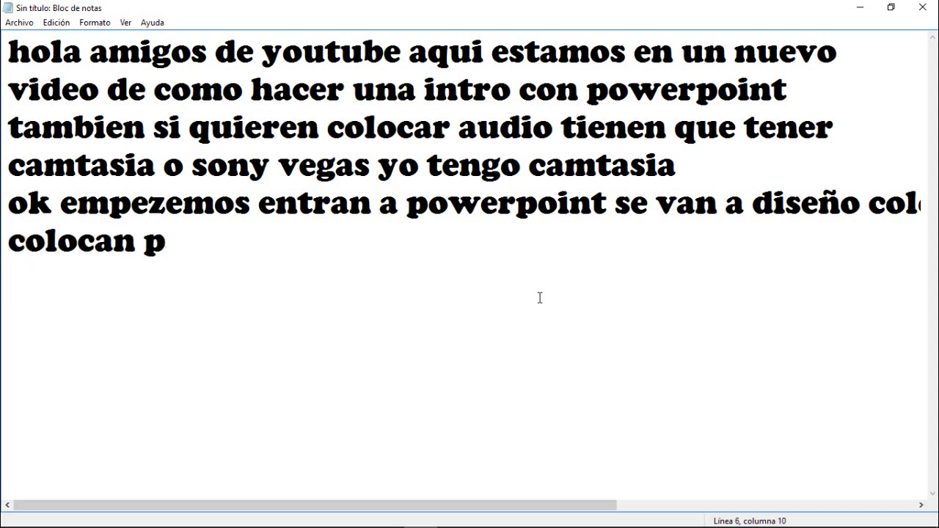
pyautogui.write('antalla ')
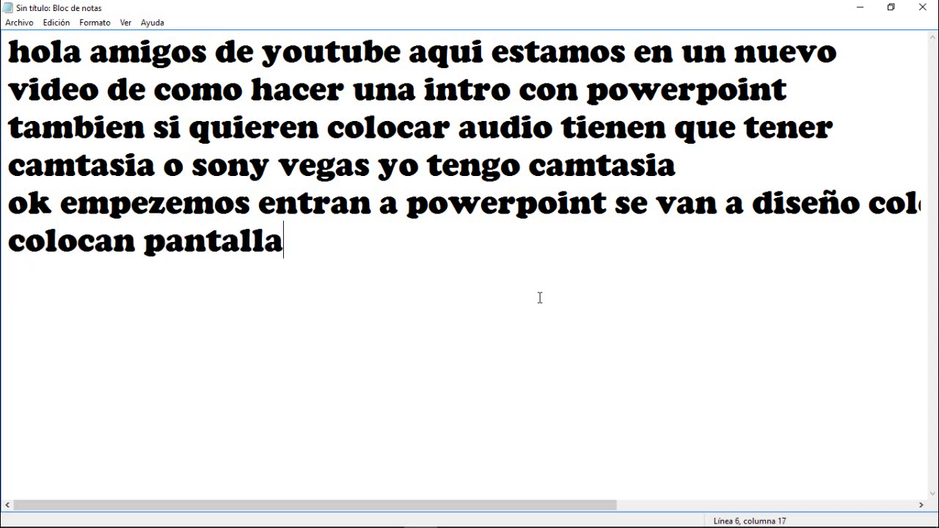
pyautogui.write('pa')
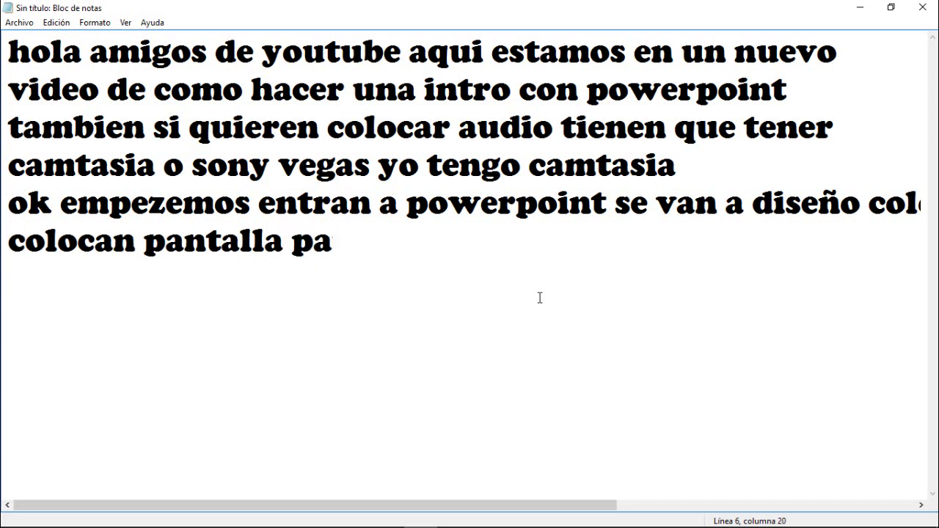
pyautogui.write('noramica pe')
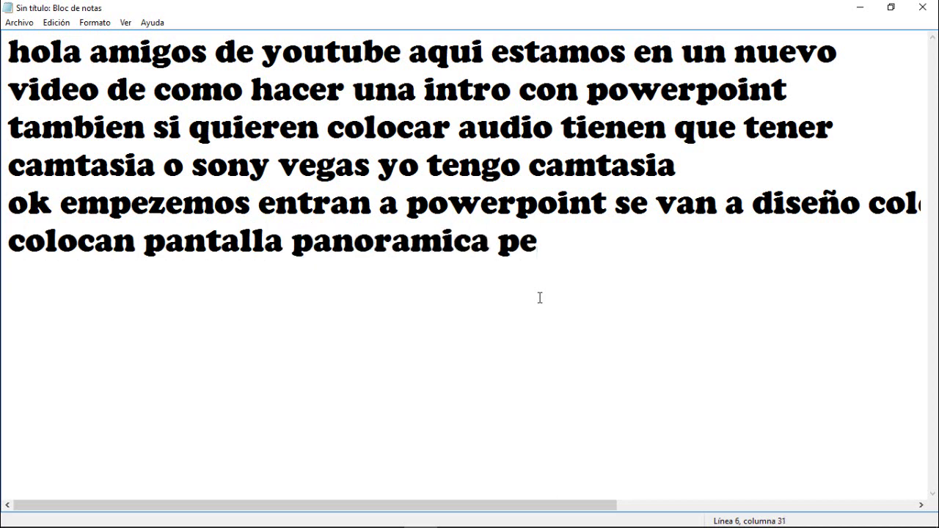
pyautogui.write('ro que te')
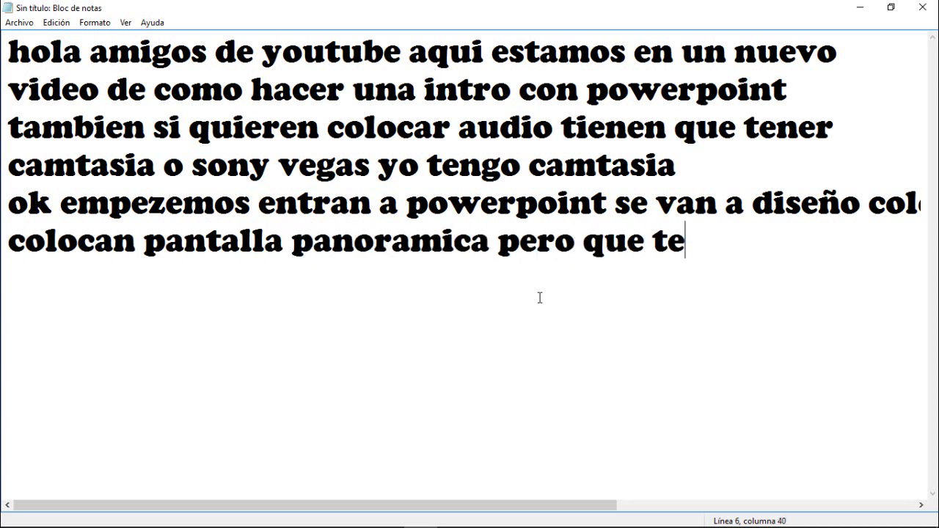
pyautogui.write('nga')
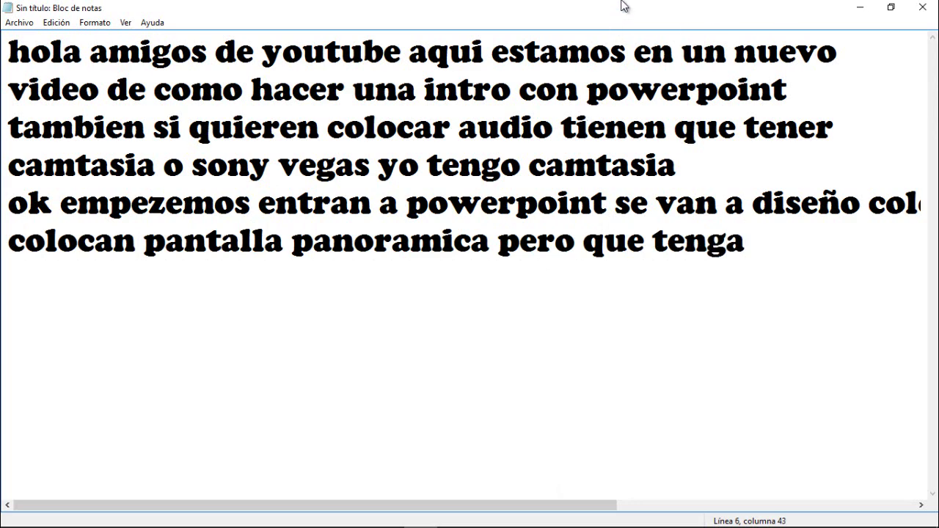
# Shrink the Notepad window and open Diseño > Tamaño de diapositiva in PowerPoint.
pyautogui.moveTo(623, 11); pyautogui.dragTo(393, 91)
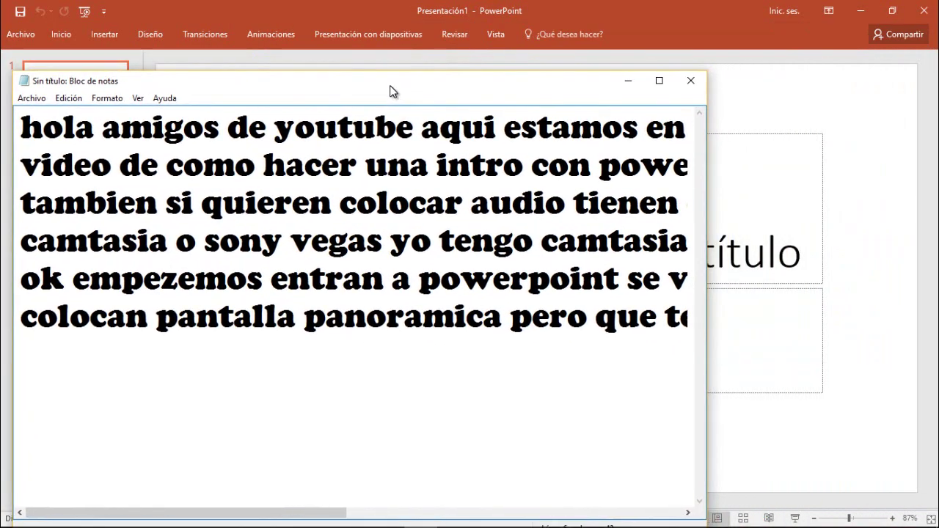
pyautogui.click(171, 31)
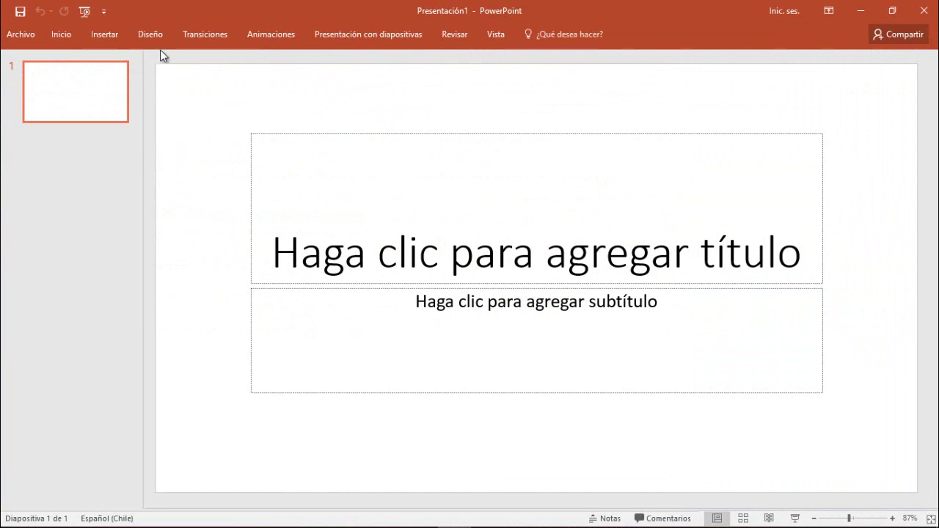
pyautogui.click(154, 37)
pyautogui.click(843, 73)
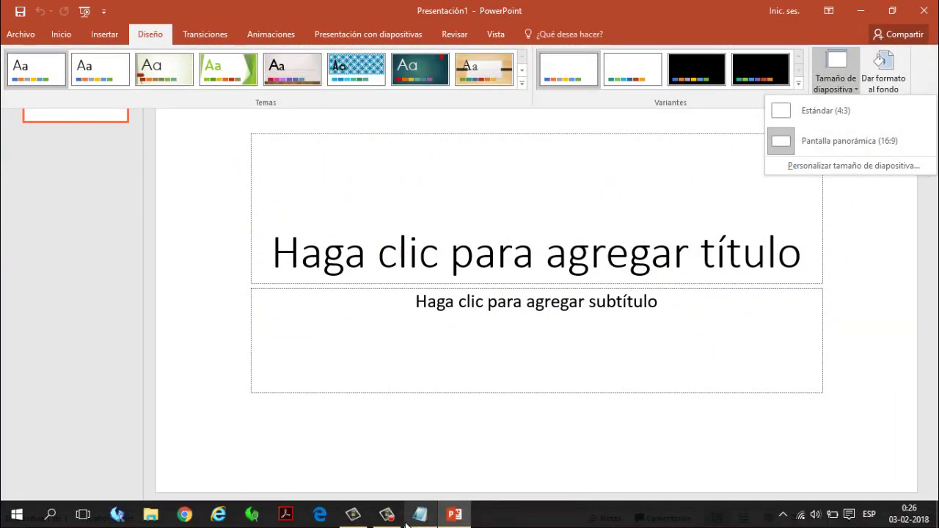
# Append '16:9' to the last script line, undoing an accidental line break.
pyautogui.click(418, 516)
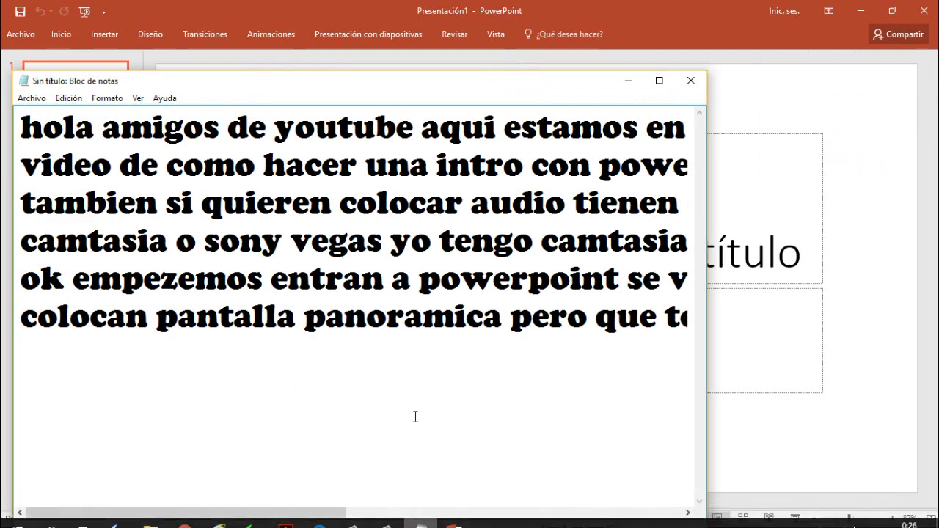
pyautogui.press('Return')
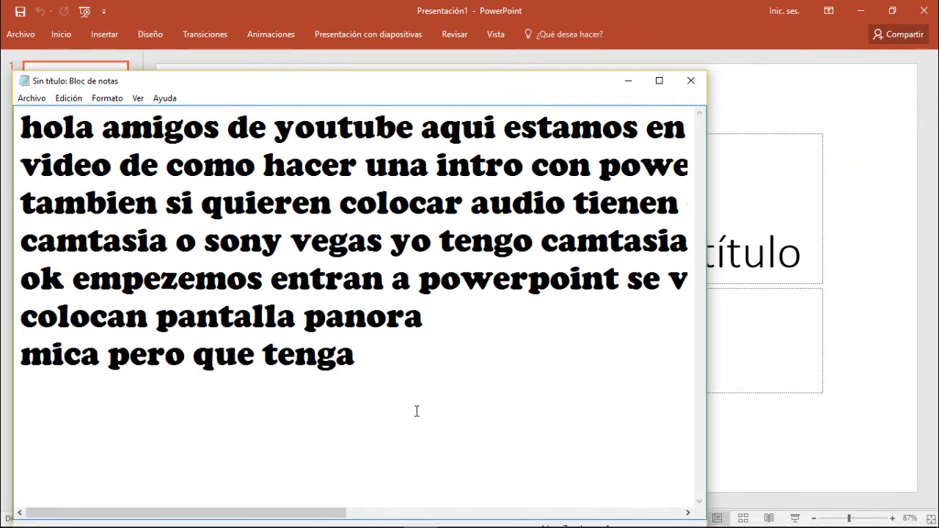
pyautogui.press('BackSpace')
pyautogui.press('Right')
pyautogui.press('Right')
pyautogui.press('Right')
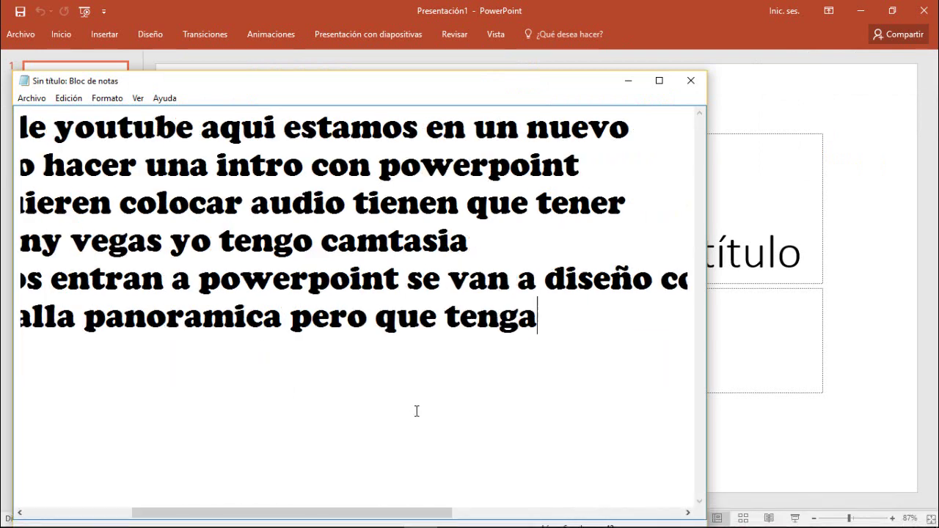
pyautogui.write(' 16')
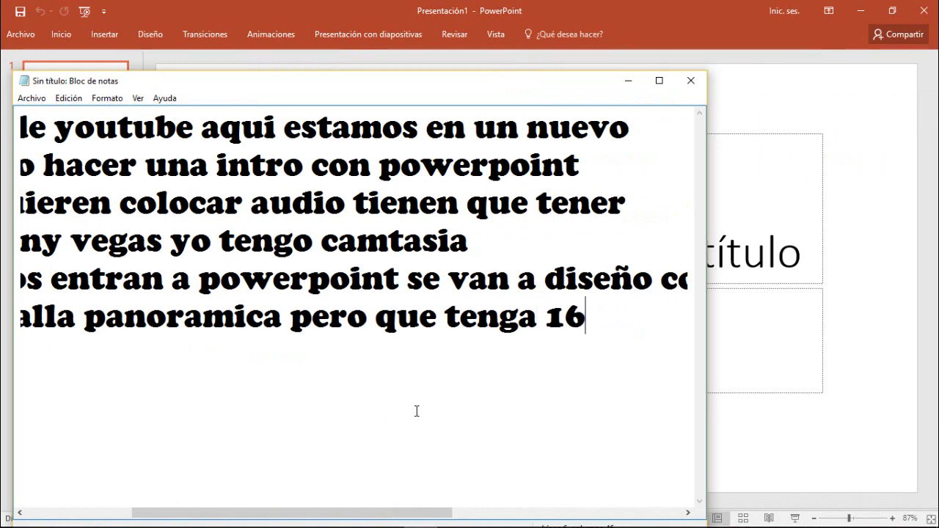
pyautogui.write(':9')
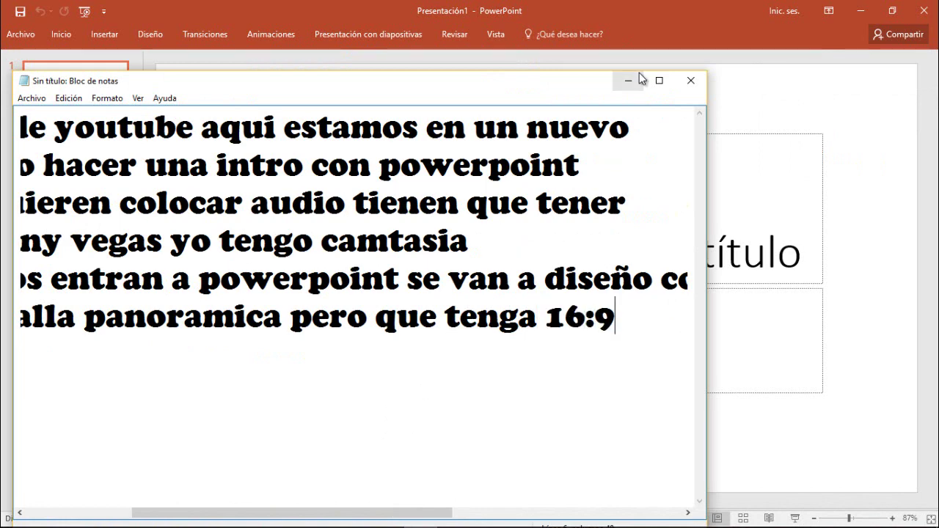
# Show the Estándar (4:3) and Pantalla panorámica (16:9) slide size choices again, then close them.
pyautogui.click(629, 82)
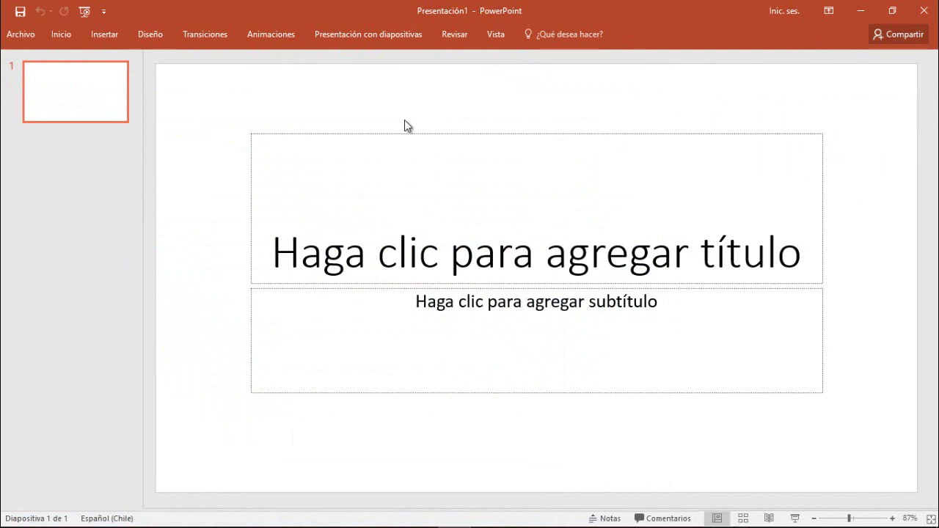
pyautogui.click(153, 34)
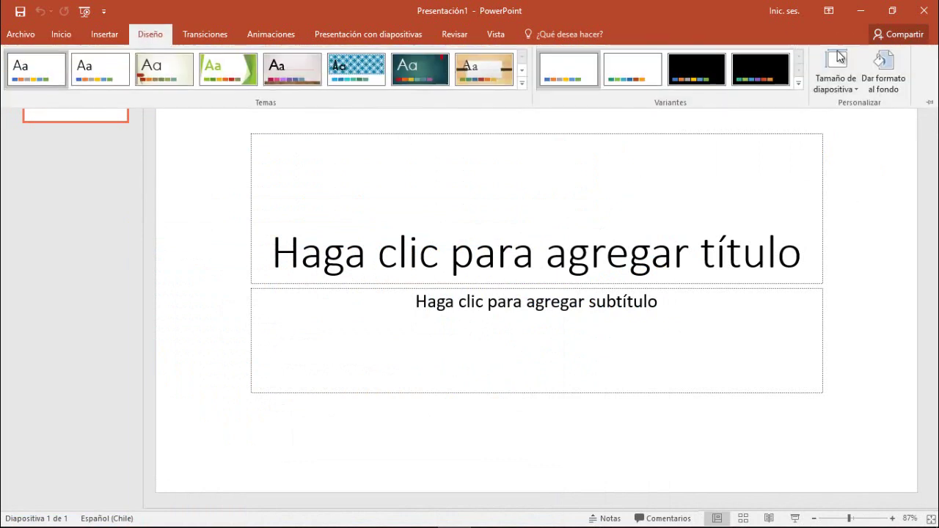
pyautogui.click(837, 77)
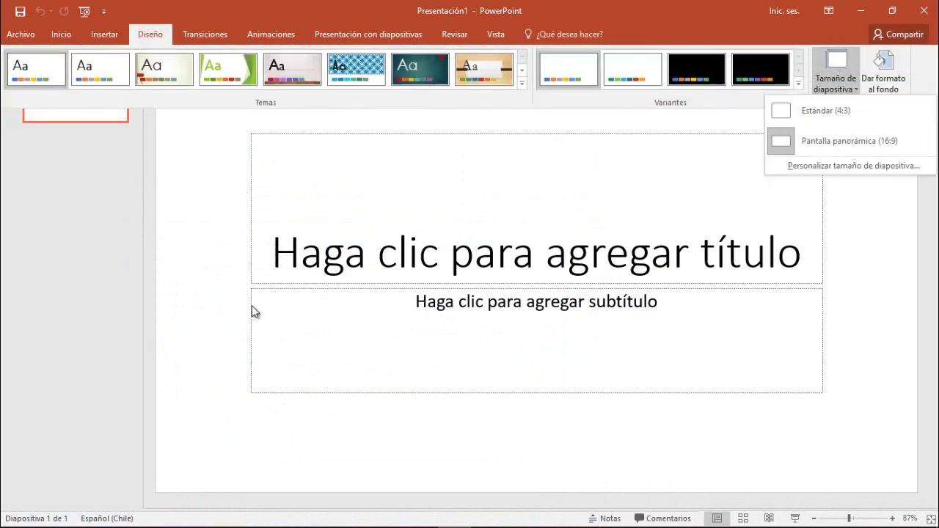
pyautogui.click(176, 296)
pyautogui.moveTo(177, 518)
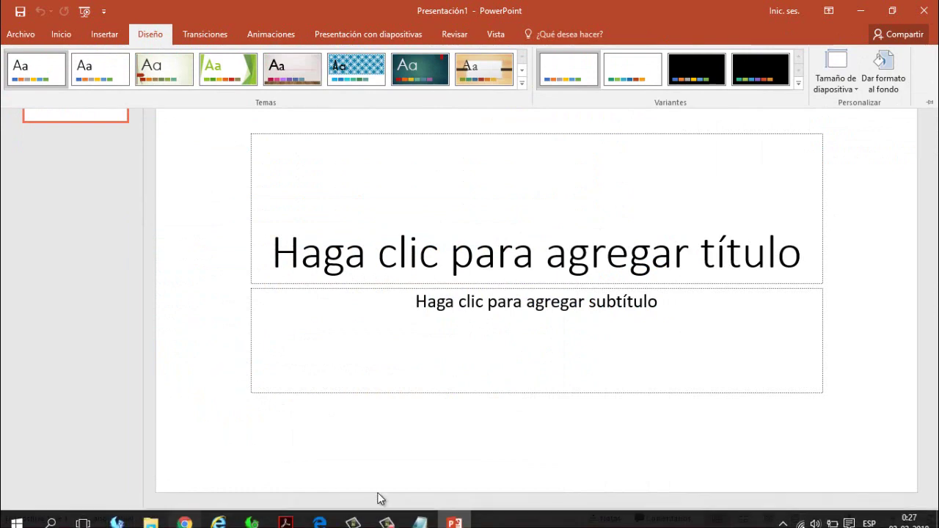
# Append 'despues colocan click derecho' after '16:9' in the notes.
pyautogui.click(412, 517)
pyautogui.write('d')
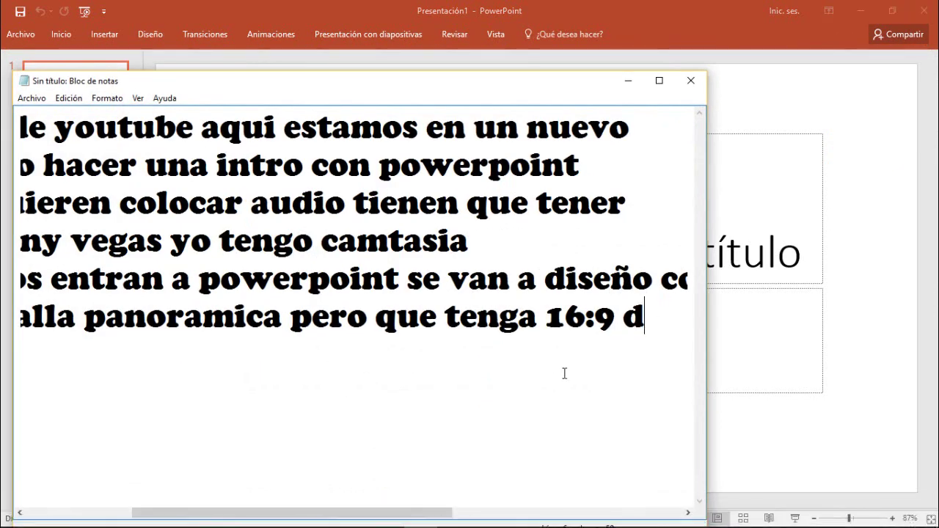
pyautogui.write('espues c')
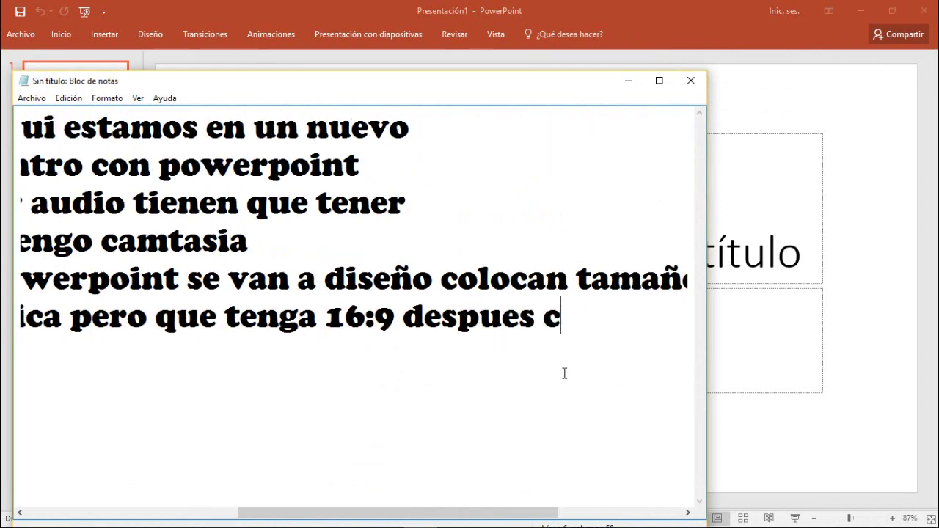
pyautogui.write('olocan ')
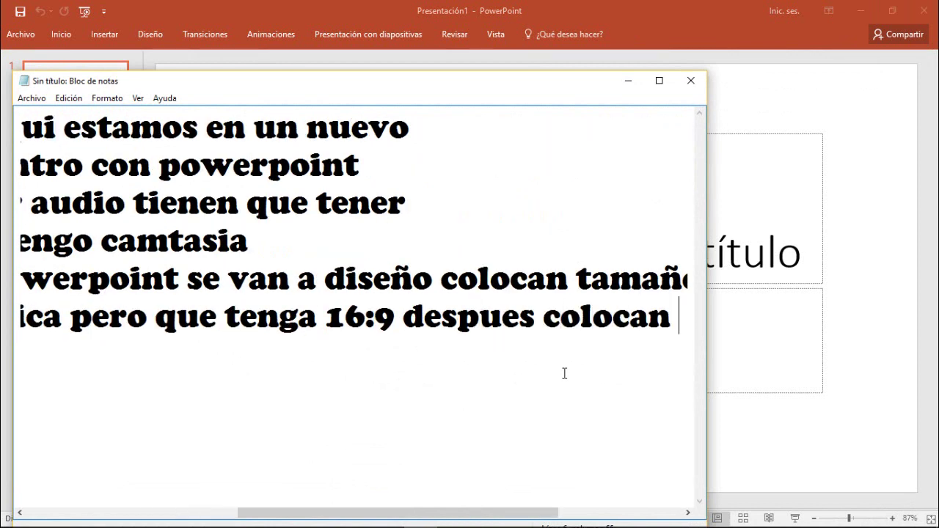
pyautogui.write('click der')
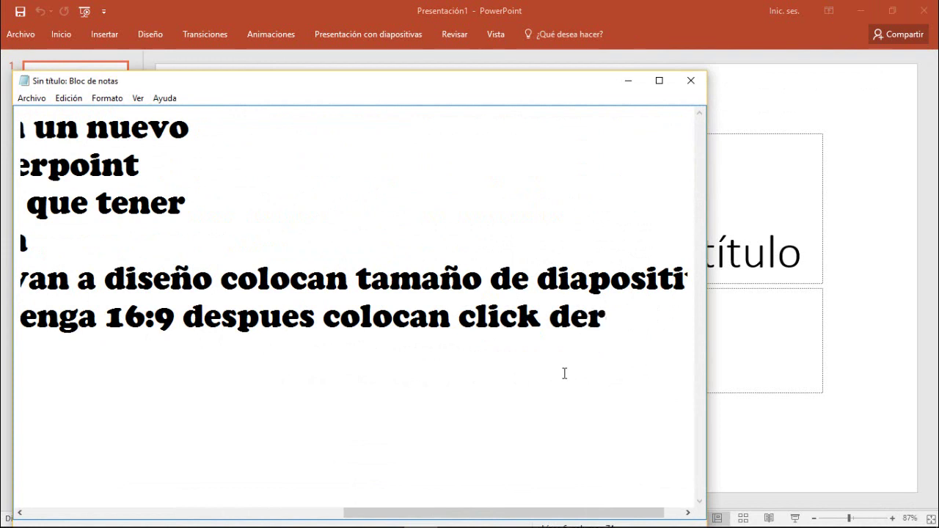
pyautogui.write('echo')
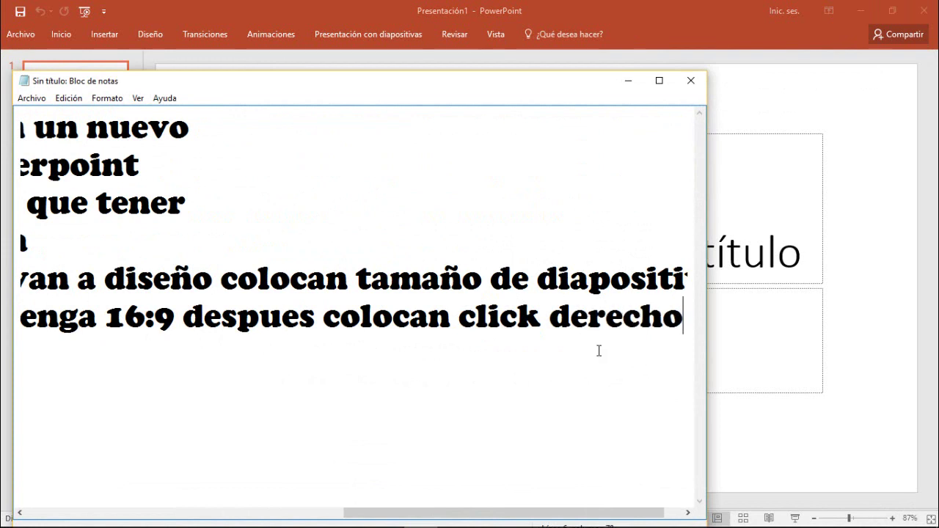
# Open Formato del fondo from the slide's right-click menu, then note 'van despues a relleno con imagen o textura'.
pyautogui.rightClick(887, 294)
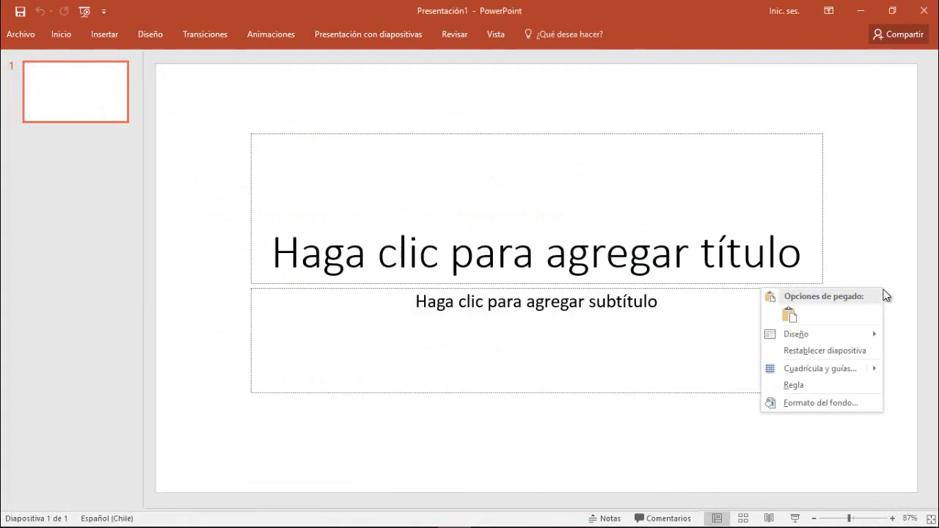
pyautogui.click(802, 403)
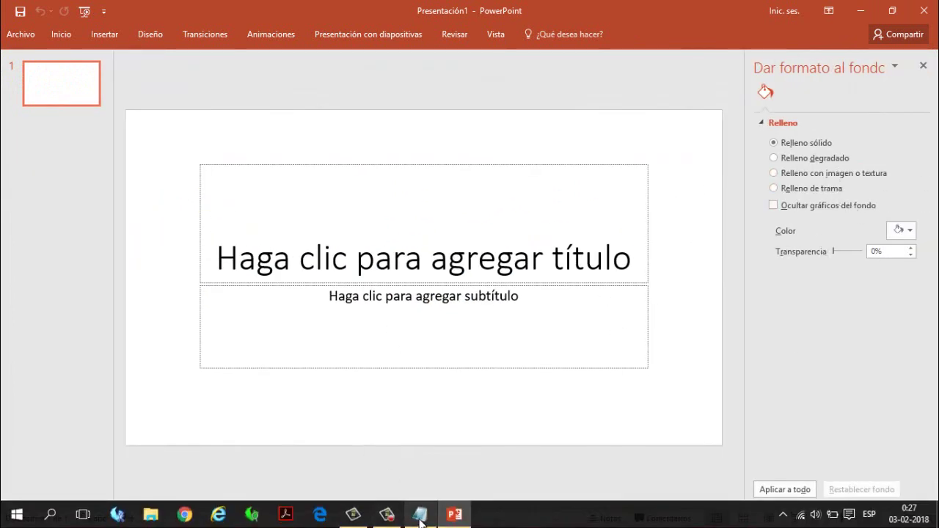
pyautogui.click(420, 515)
pyautogui.write('recho r')
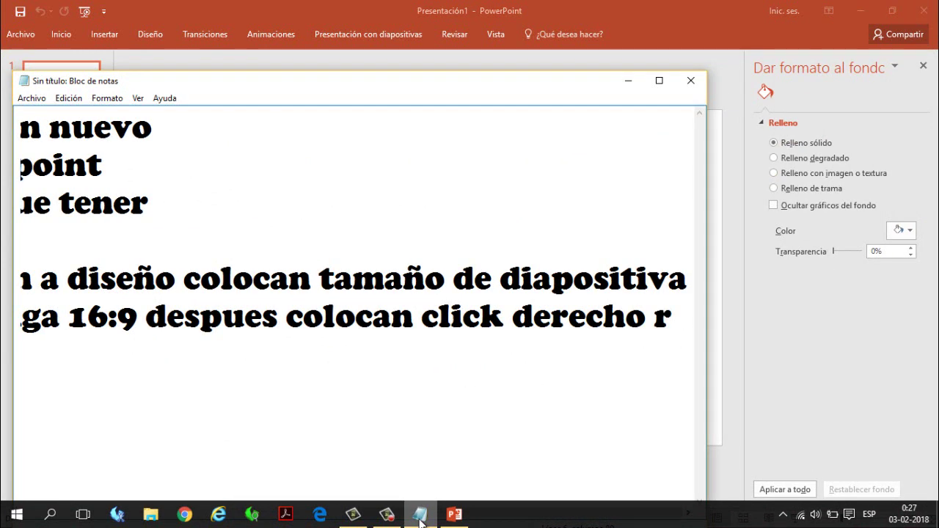
pyautogui.press('BackSpace')
pyautogui.write('co')
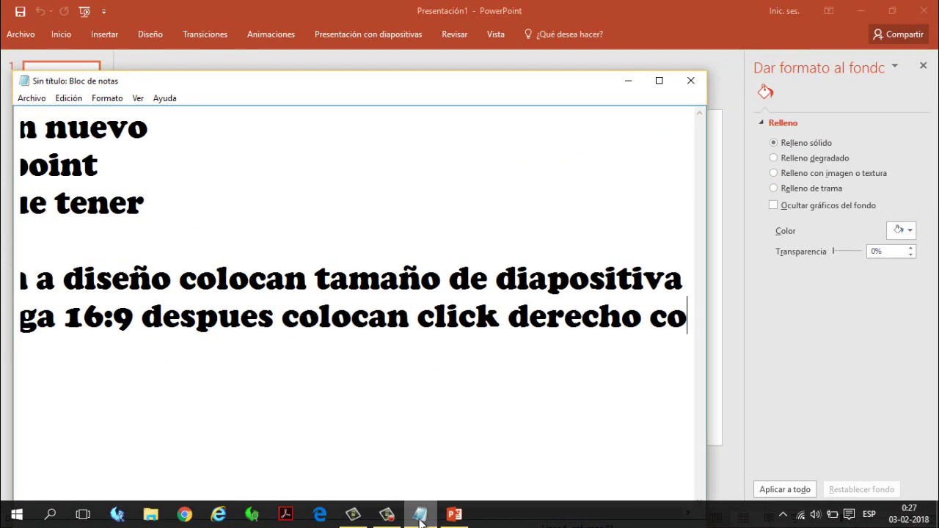
pyautogui.press('BackSpace')
pyautogui.press('BackSpace')
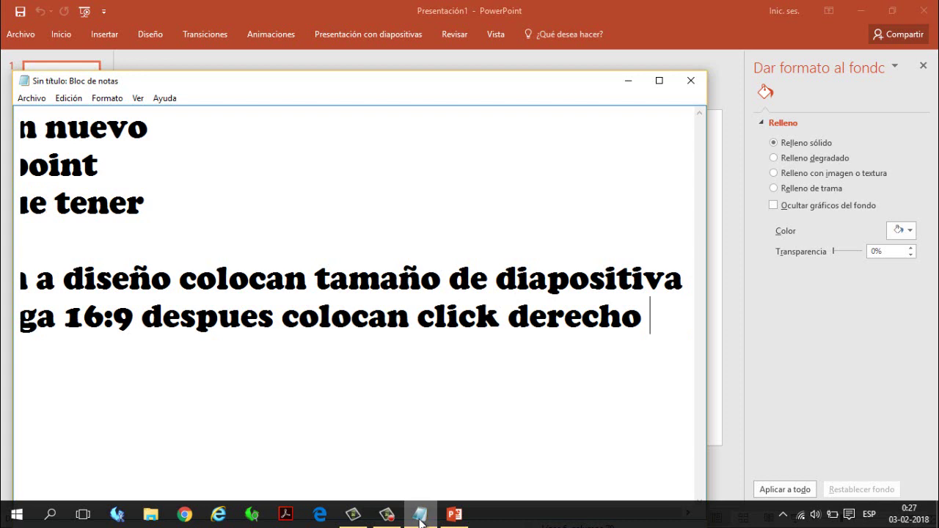
pyautogui.write('va')
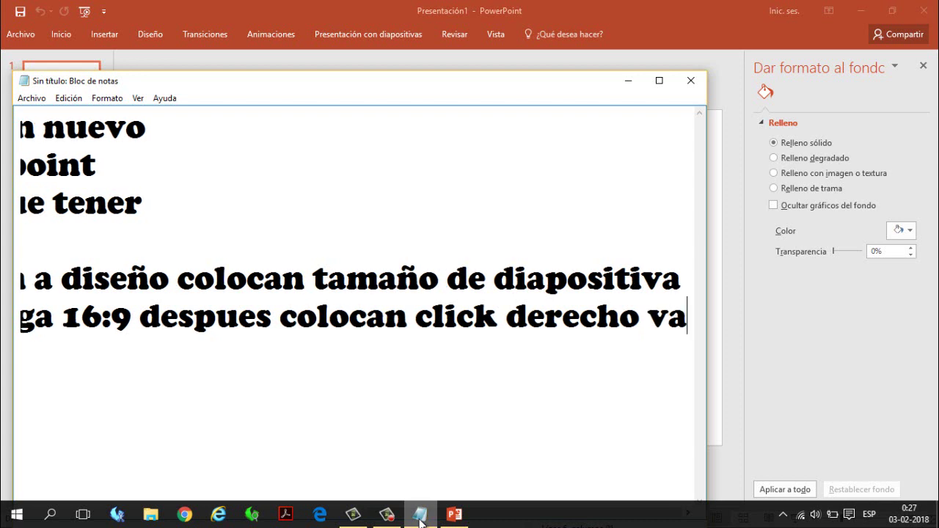
pyautogui.write('n despues a')
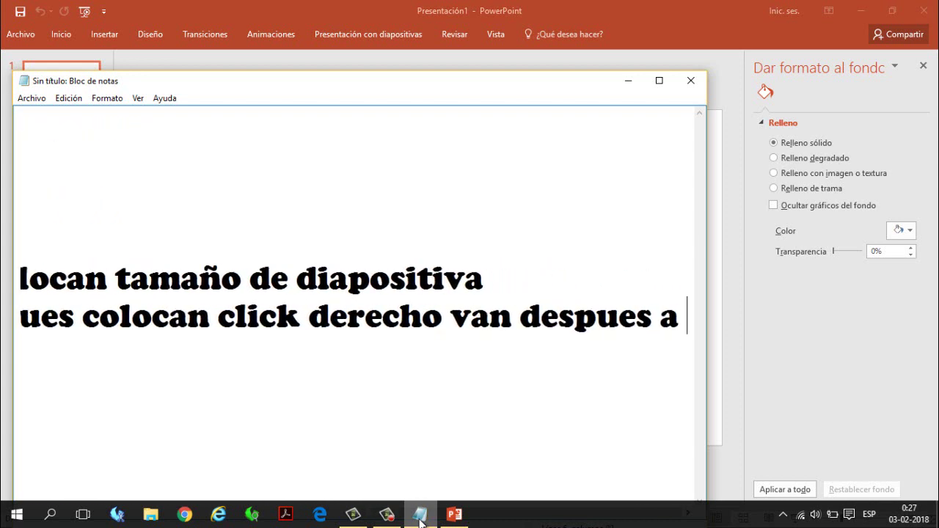
pyautogui.write(' relleco')
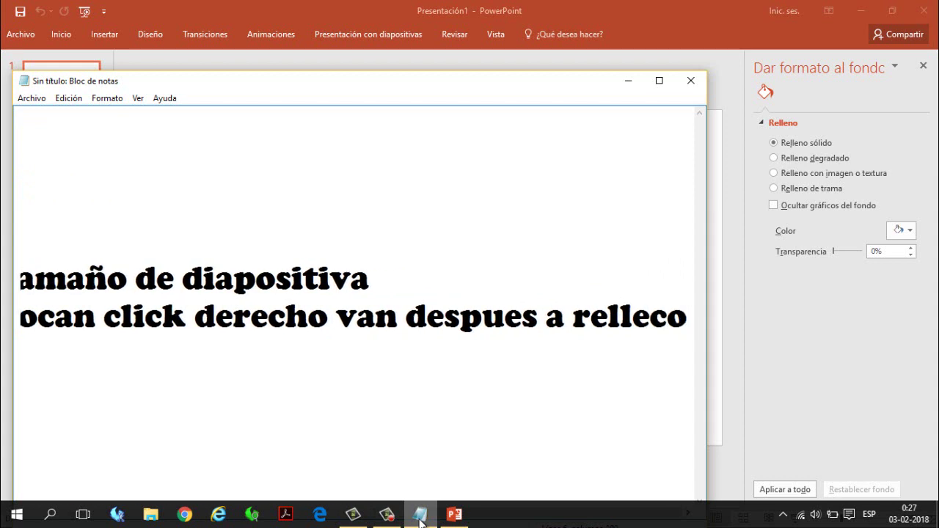
pyautogui.press('BackSpace')
pyautogui.press('BackSpace')
pyautogui.write('no con ima')
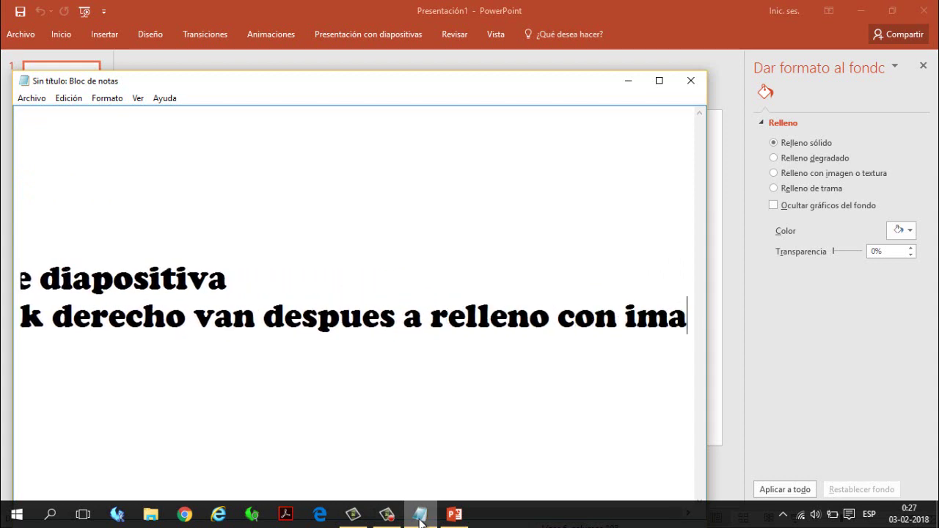
pyautogui.write('gen o tex')
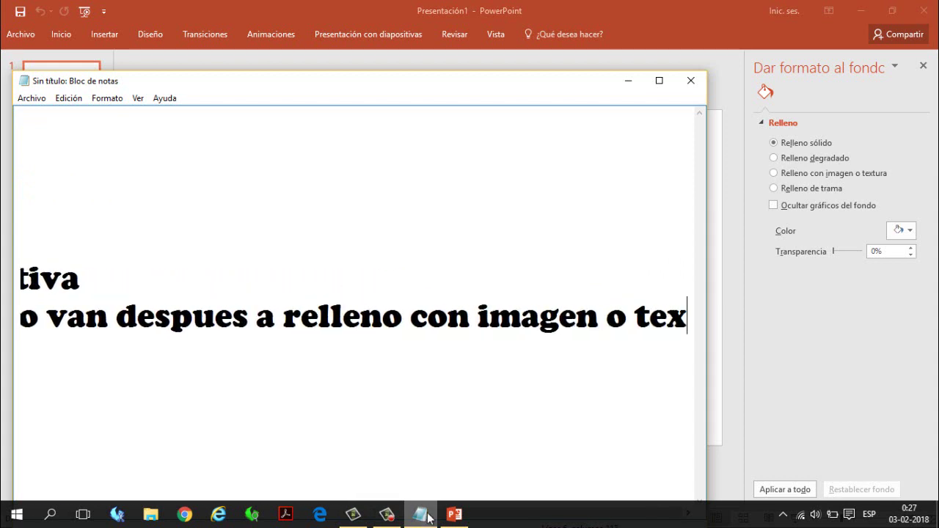
pyautogui.write('tura')
# Fill the slide background with the 'descarga' image from Descargas using picture or texture fill.
pyautogui.click(830, 173)
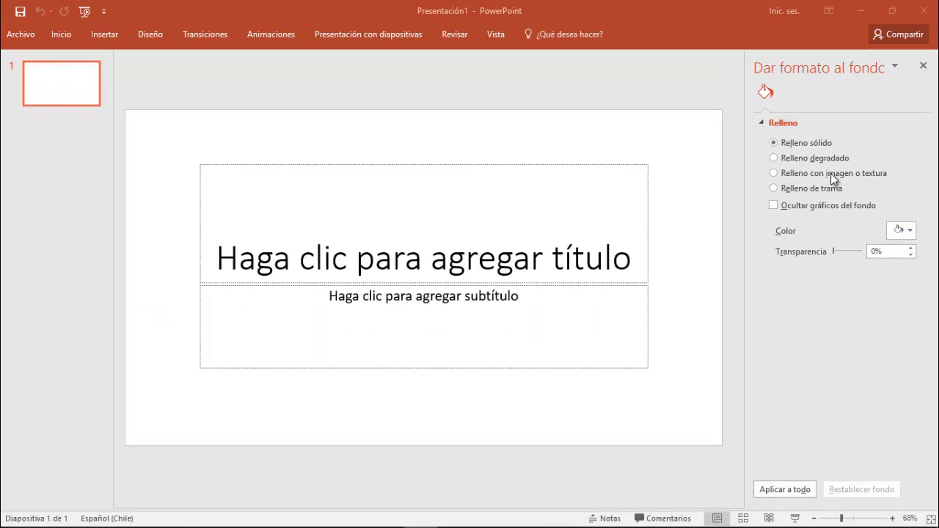
pyautogui.click(774, 174)
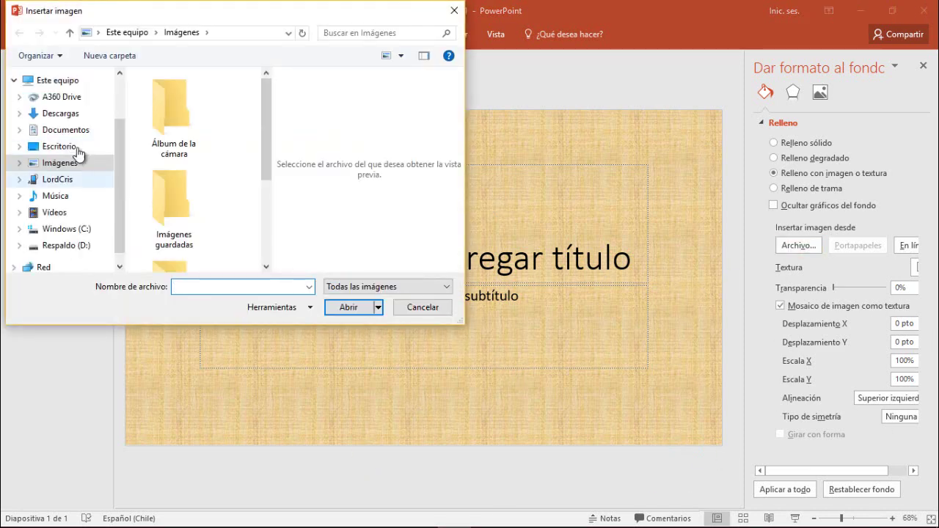
pyautogui.click(66, 114)
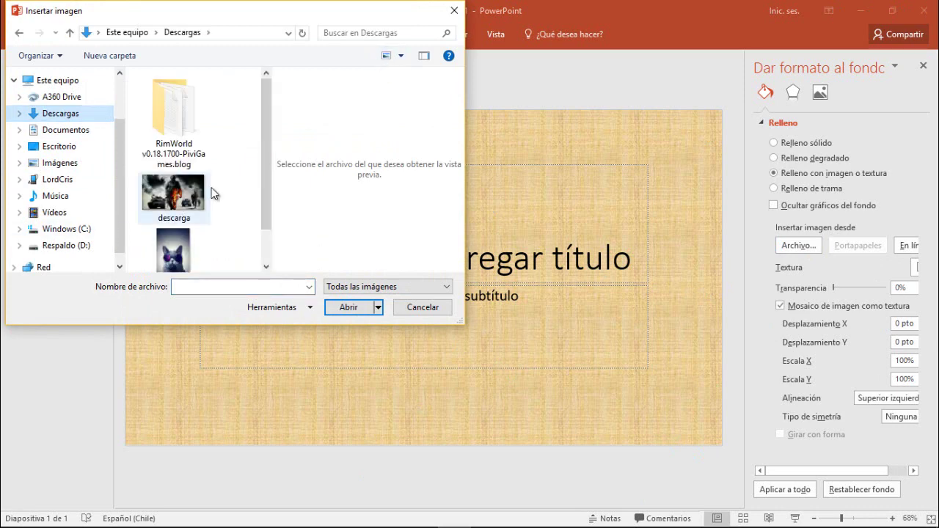
pyautogui.click(166, 211)
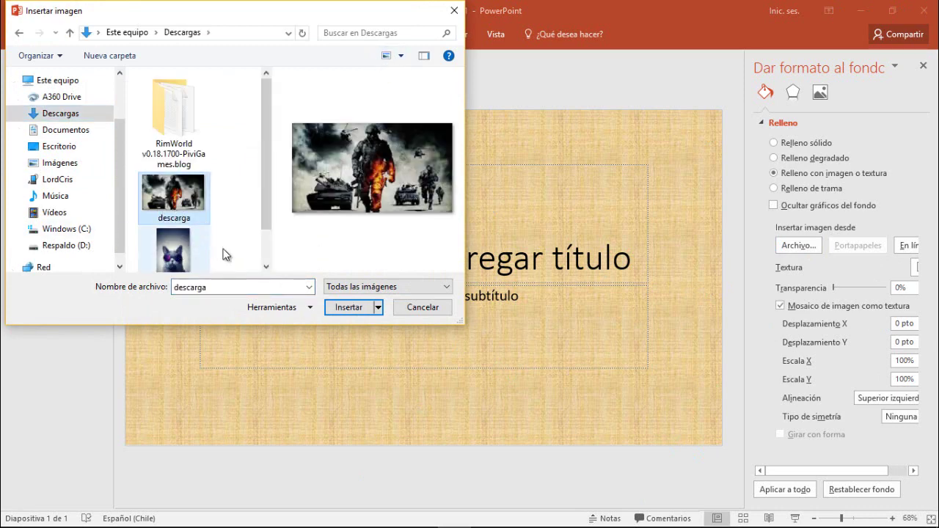
pyautogui.click(358, 307)
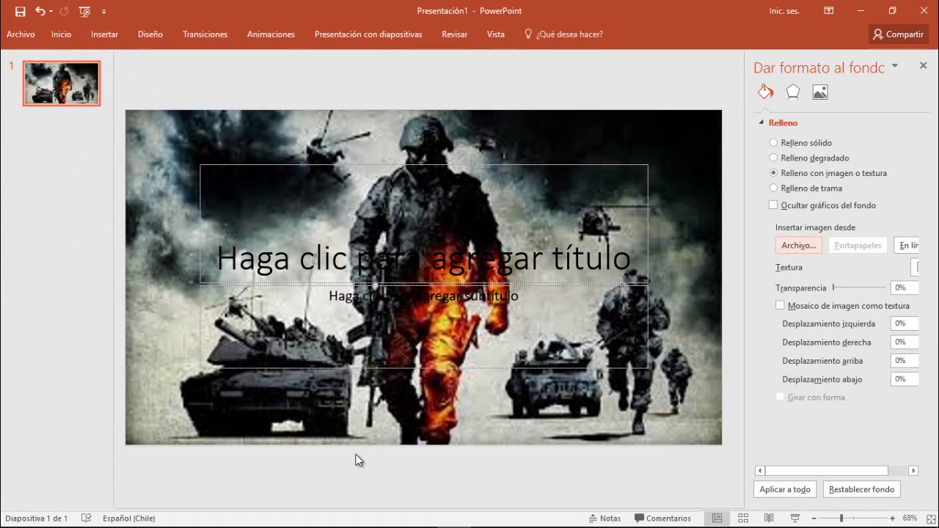
# Add the line 'mejor dejo de escribir y vean los pasos' to the notes and return to the slide.
pyautogui.click(421, 517)
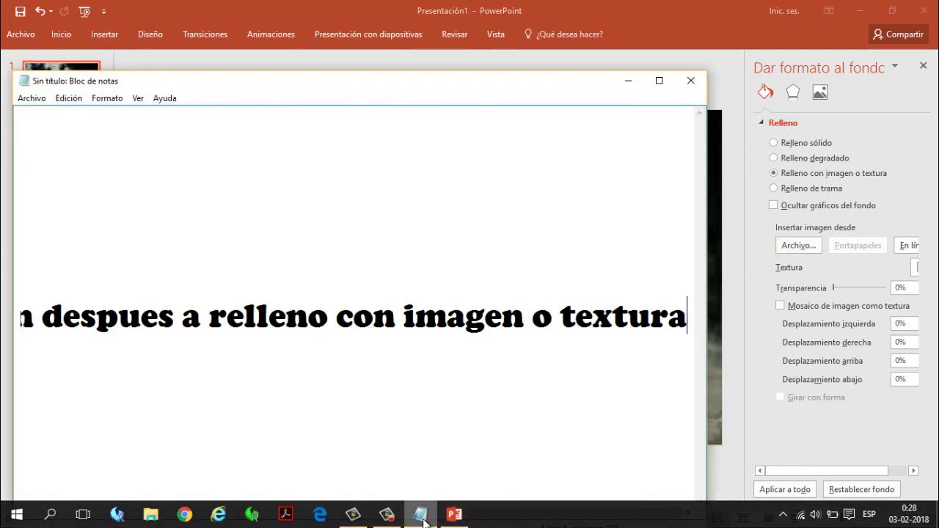
pyautogui.press('Return')
pyautogui.write('m')
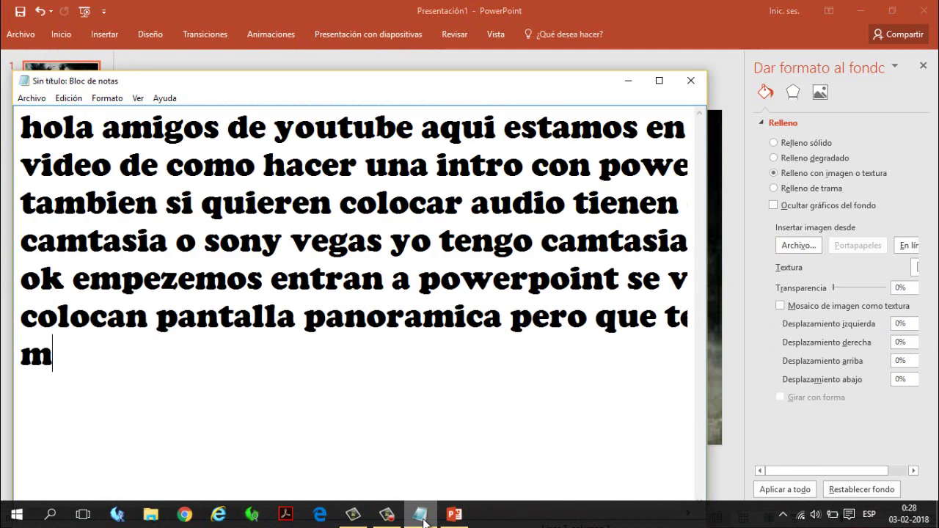
pyautogui.write('ejor dejo d')
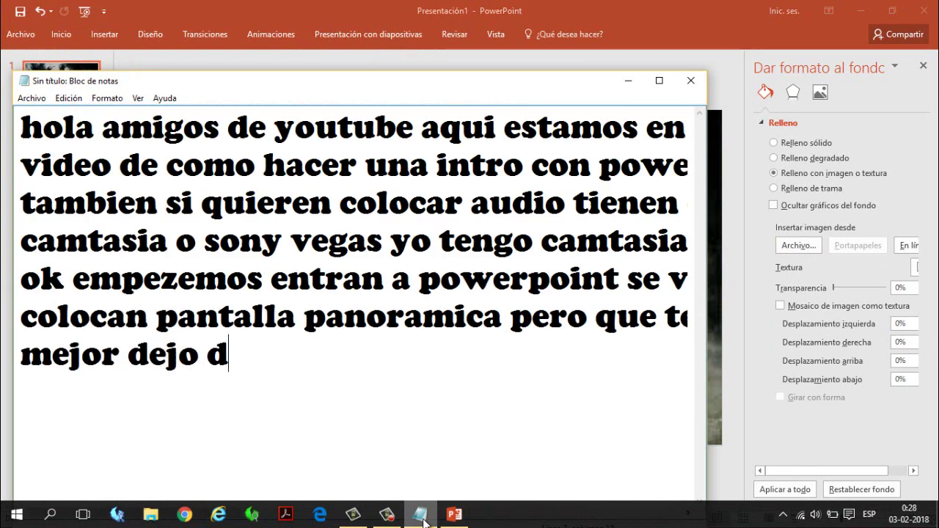
pyautogui.write('e escribir')
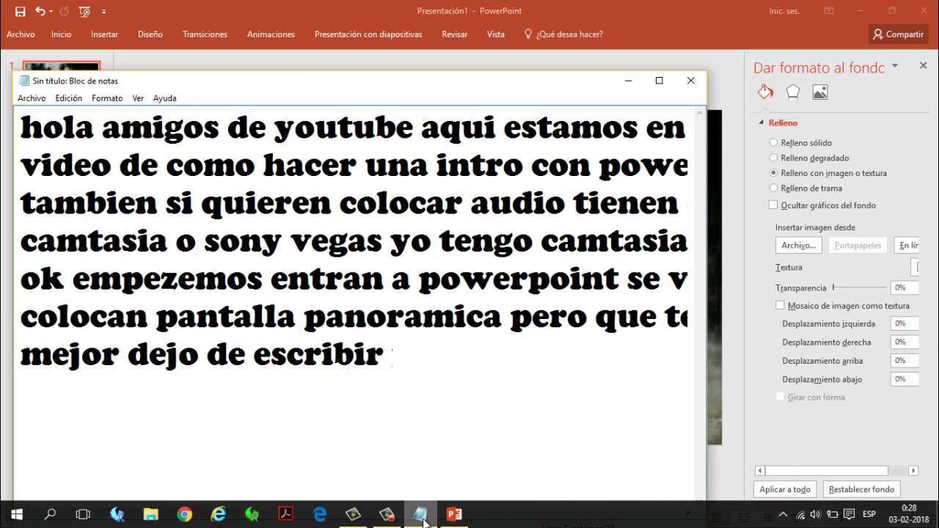
pyautogui.write(' y vean los')
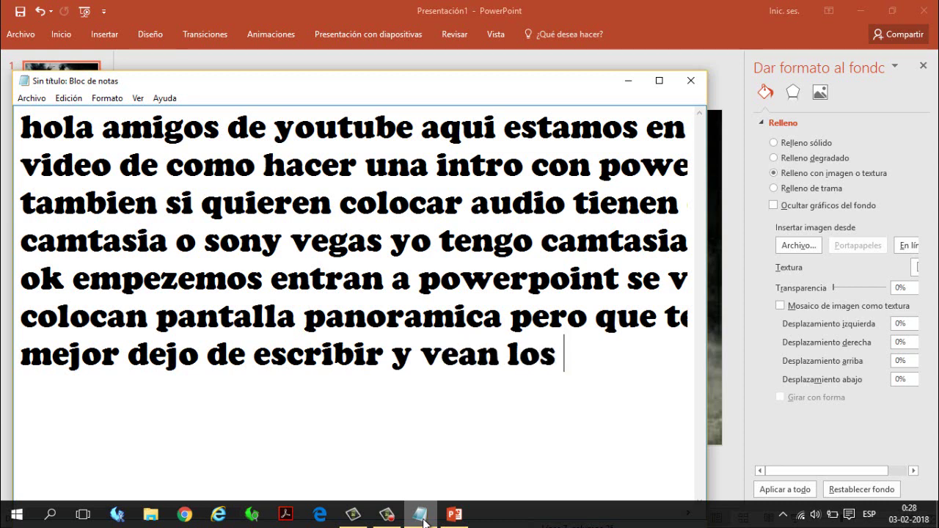
pyautogui.write(' pasos')
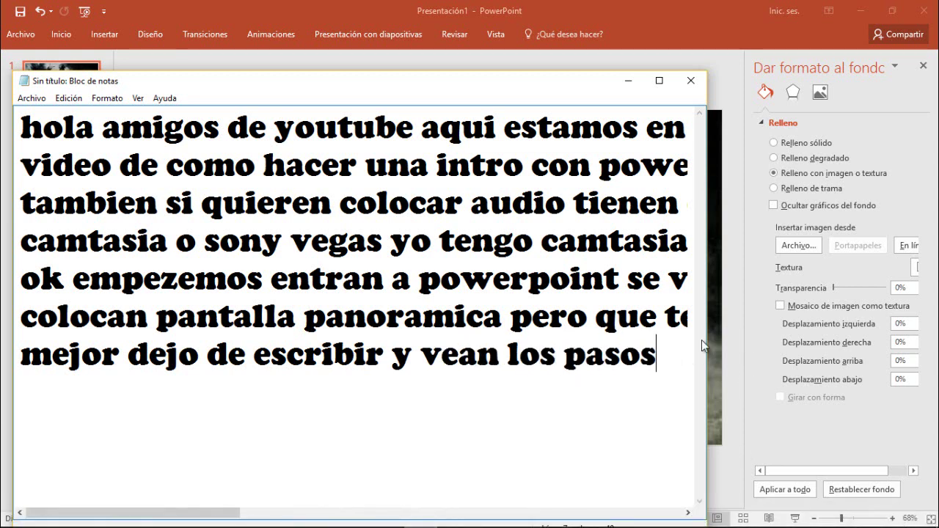
pyautogui.click(731, 342)
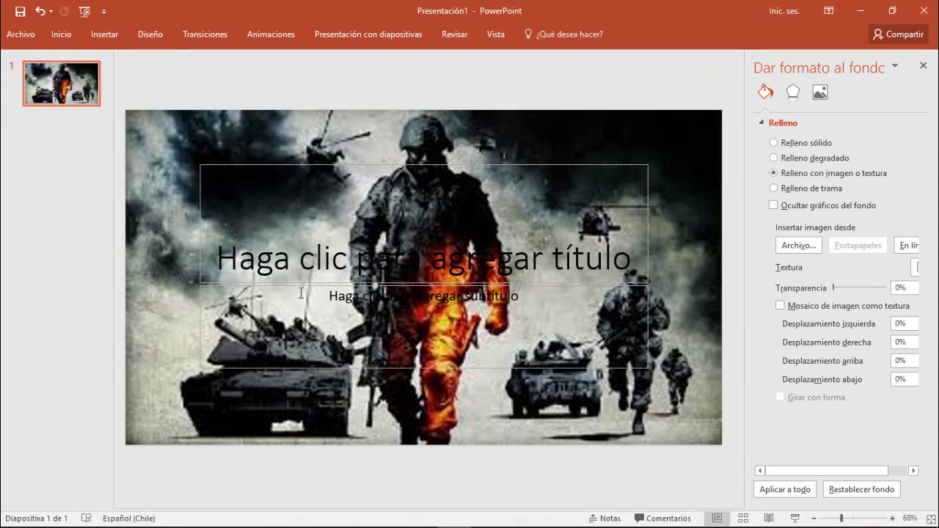
# Set the title placeholder's font to AR BLANCA and type the title 'Lordgames'.
pyautogui.click(327, 253)
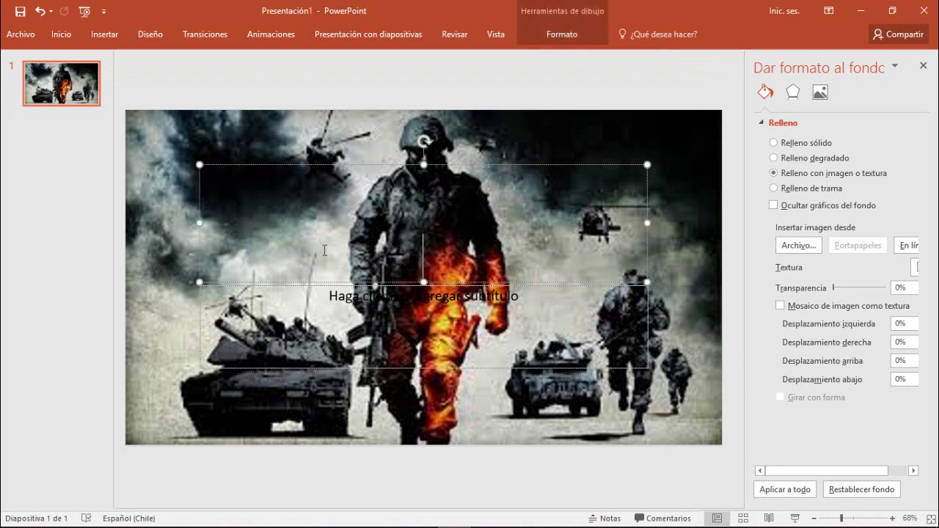
pyautogui.click(67, 33)
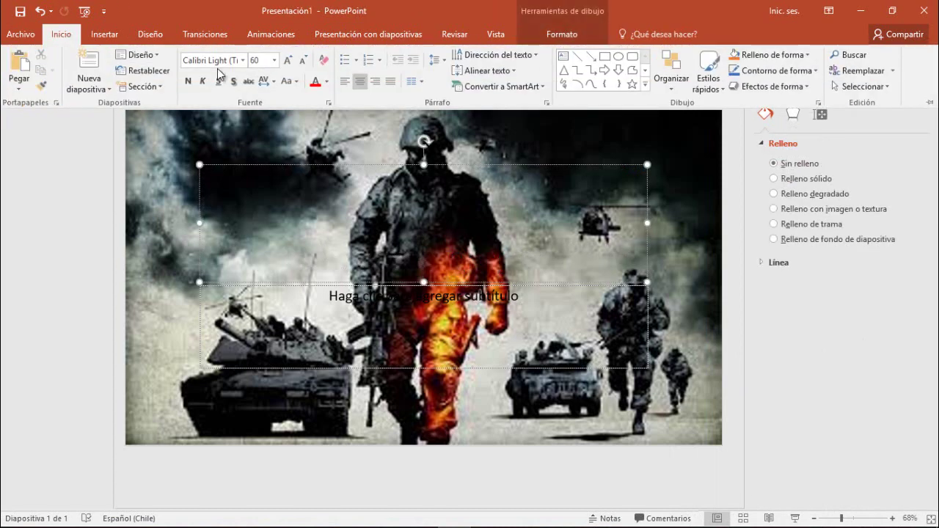
pyautogui.click(242, 60)
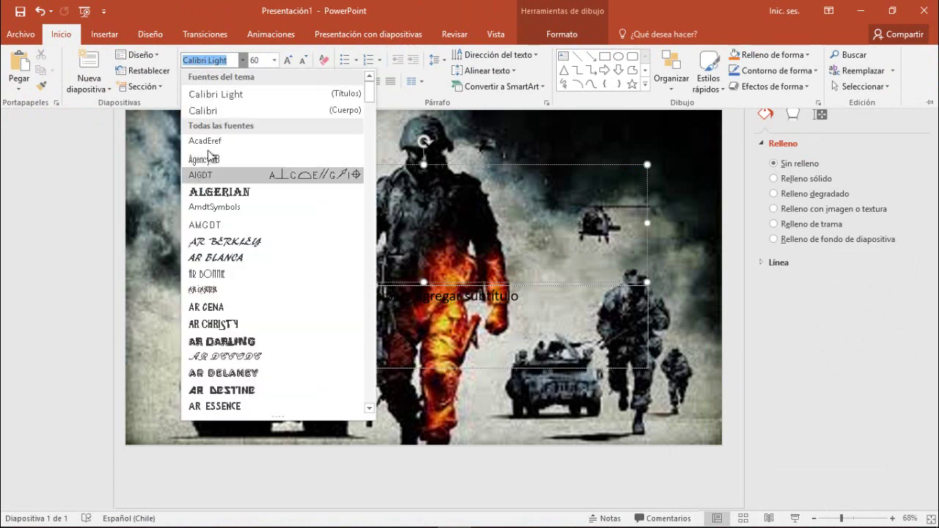
pyautogui.press('Escape')
pyautogui.click(231, 250)
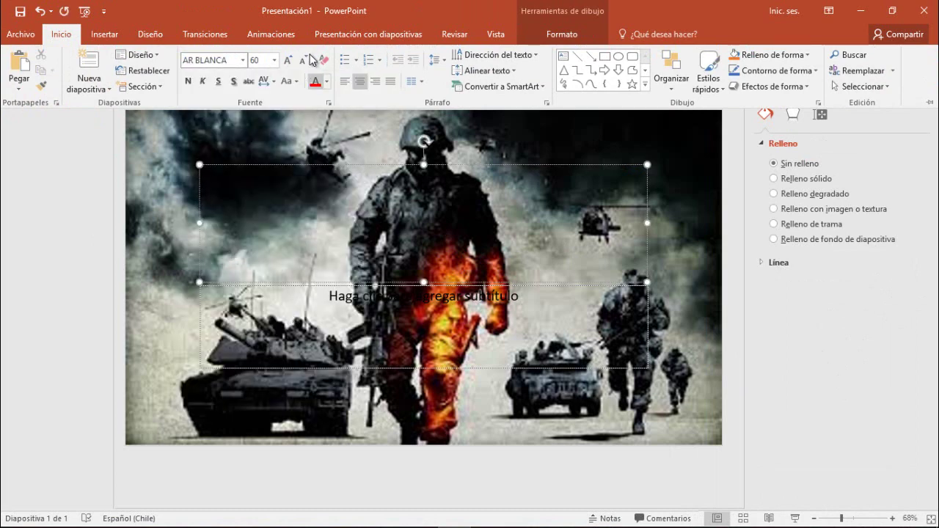
pyautogui.click(386, 247)
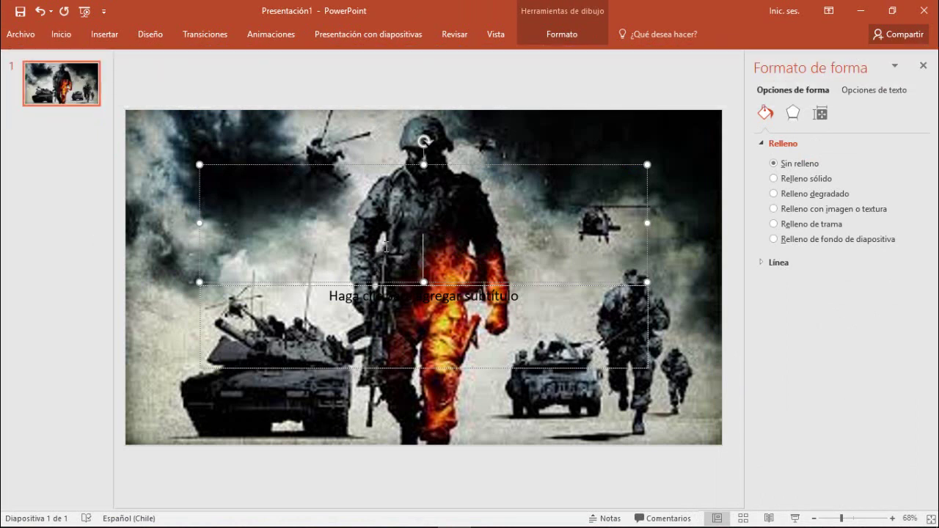
pyautogui.write('Hora')
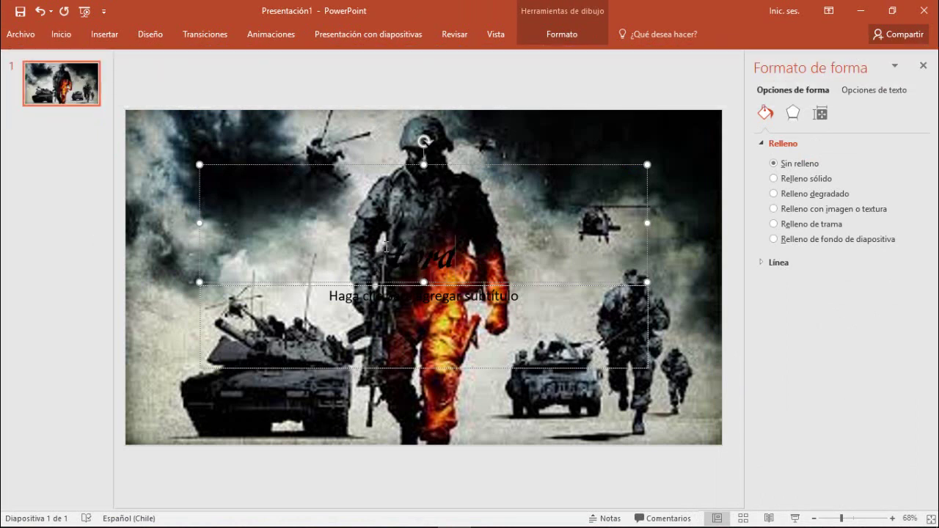
pyautogui.write('games')
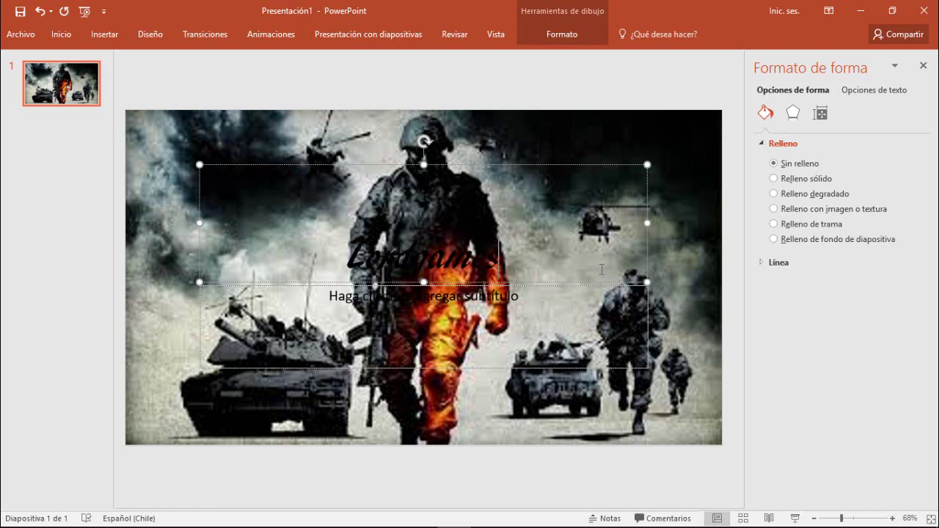
# Colour the Lordgames title white so it stands out on the background.
pyautogui.doubleClick(367, 257)
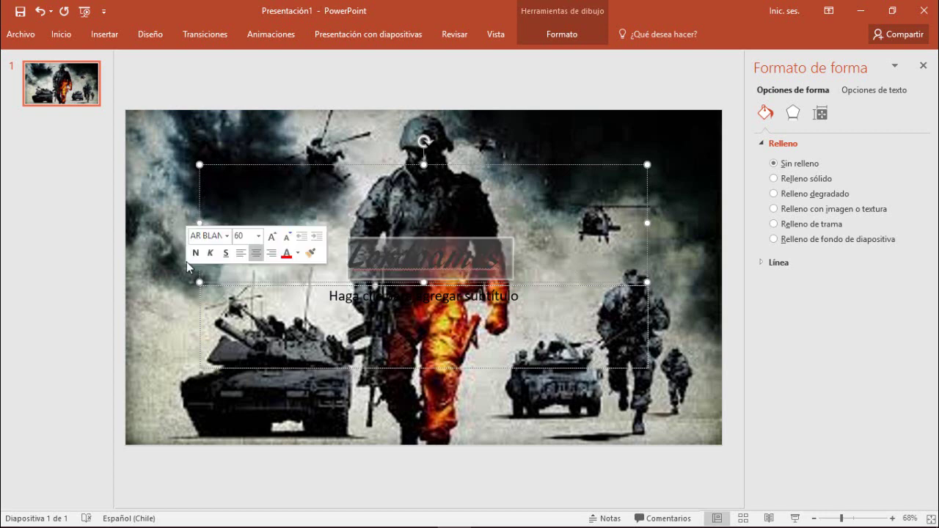
pyautogui.click(77, 39)
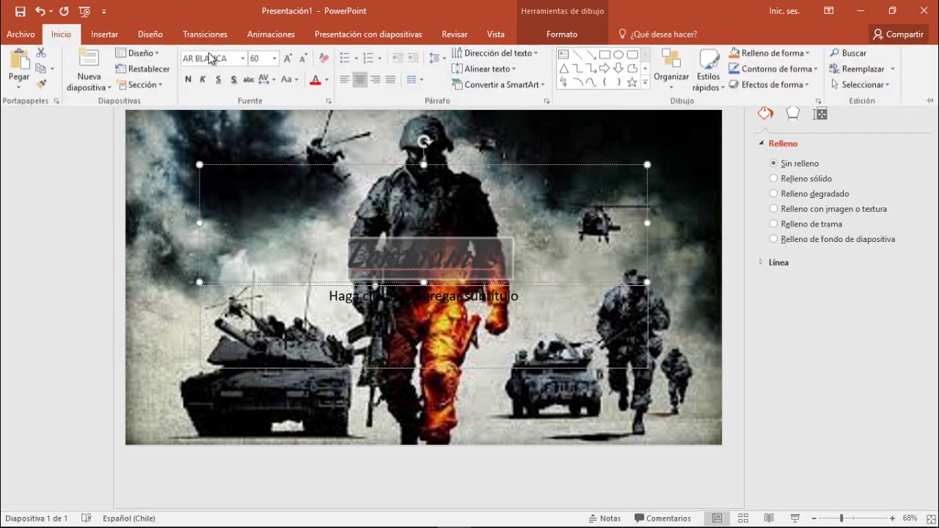
pyautogui.click(326, 81)
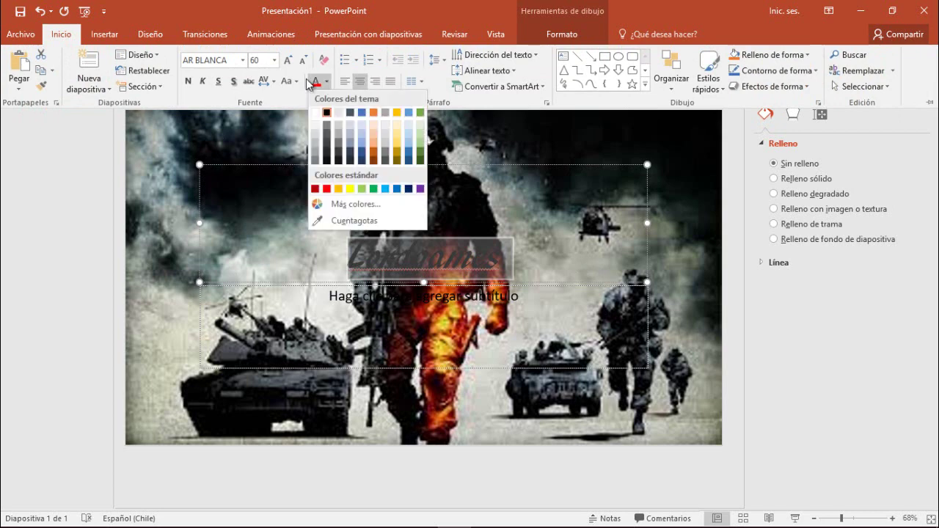
pyautogui.click(339, 121)
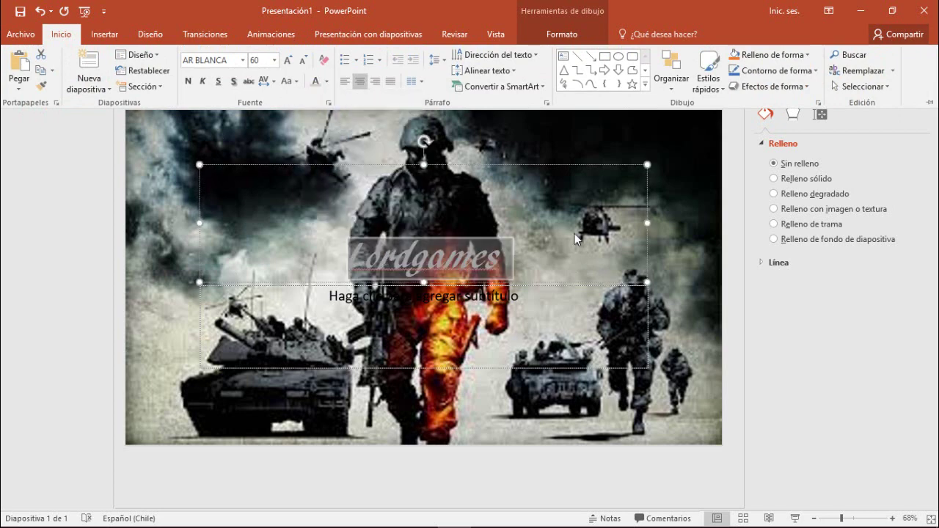
pyautogui.hotkey('ctrl', 'F1')
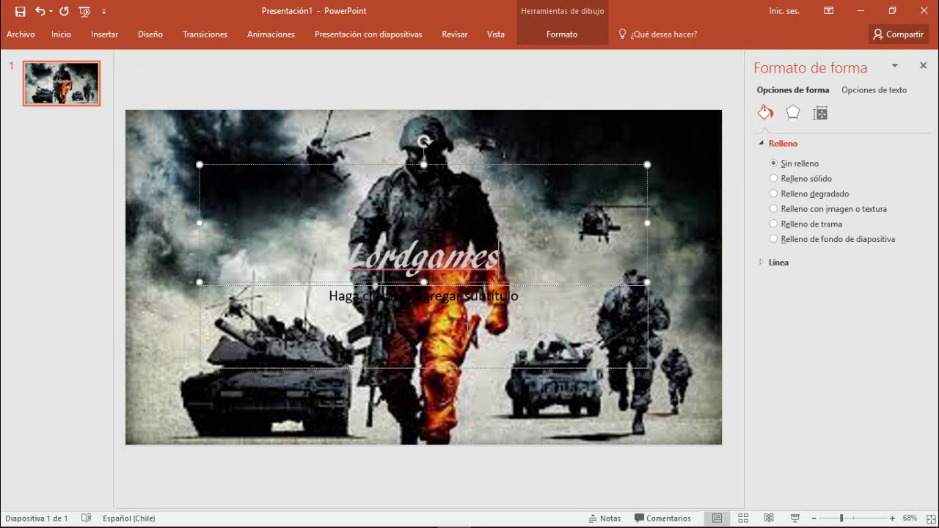
# Shrink the subtitle box from its top edge so it sits lower beneath the Lordgames title.
pyautogui.click(481, 329)
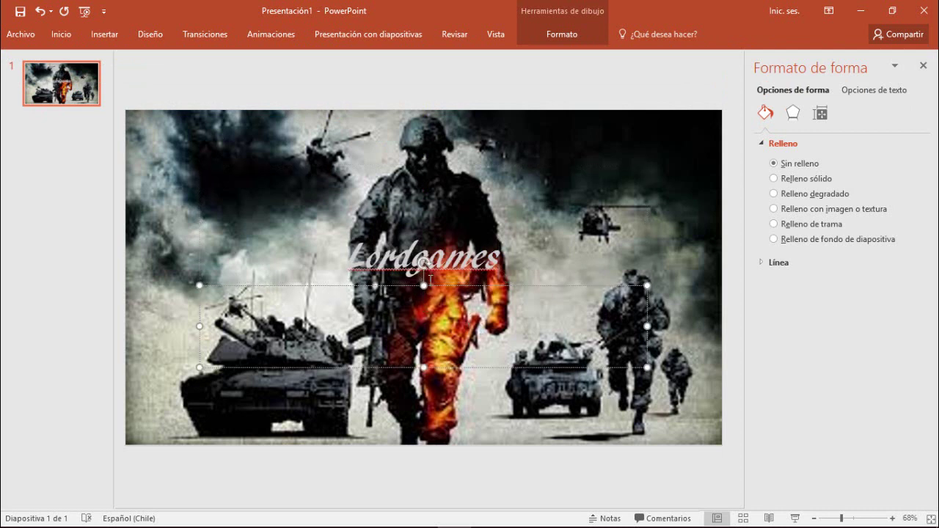
pyautogui.moveTo(426, 286); pyautogui.dragTo(424, 313)
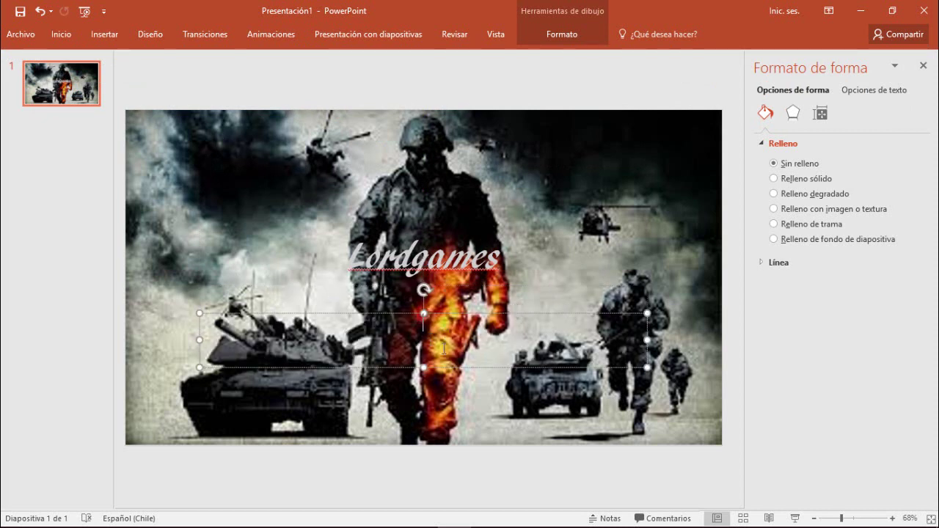
pyautogui.click(525, 275)
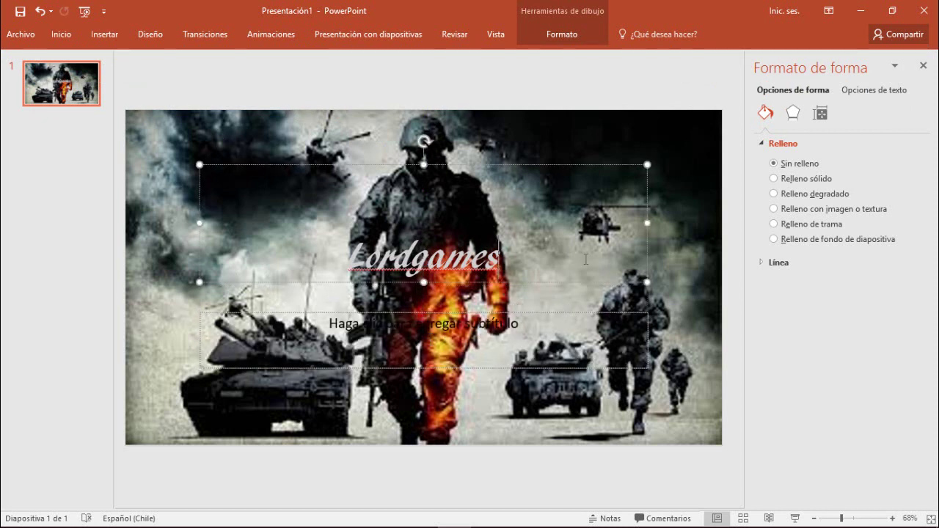
pyautogui.click(698, 290)
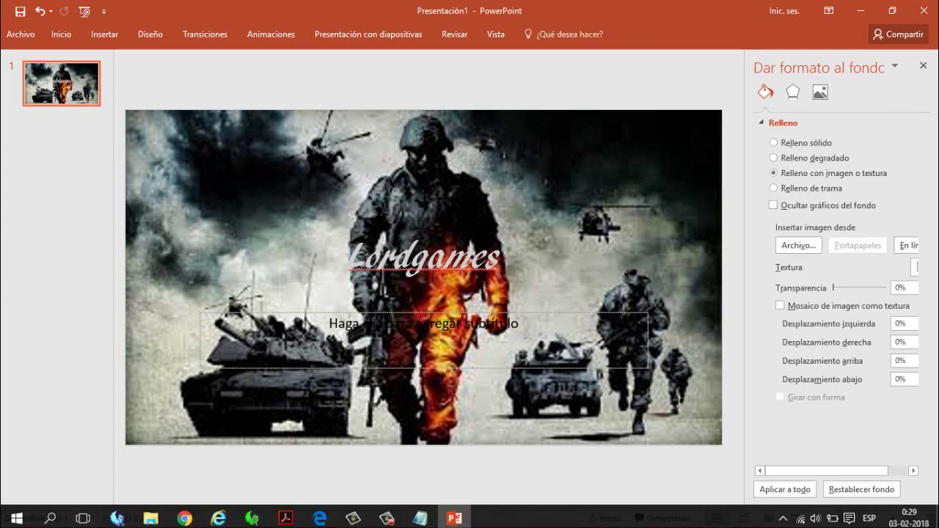
pyautogui.click(419, 516)
# Fix the typos and finish the note with 'voy a colocar unas transiciones'.
pyautogui.write('pano')
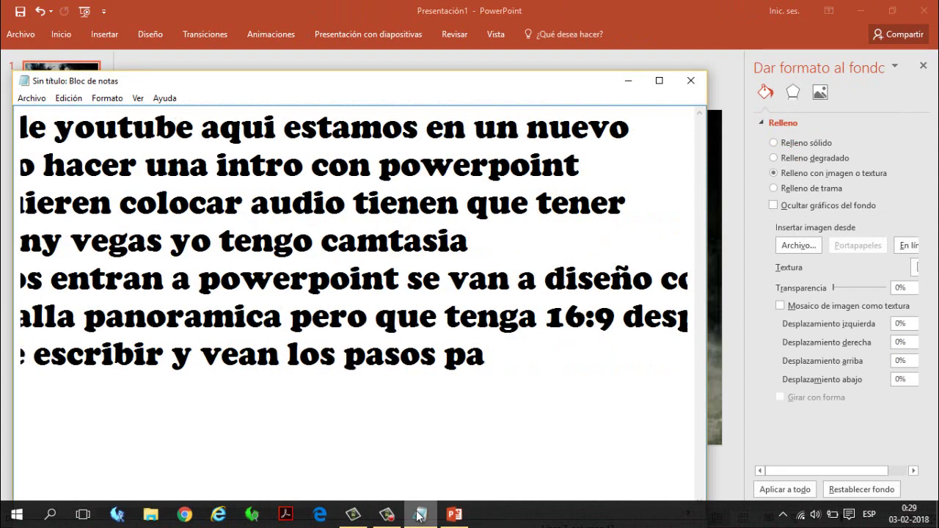
pyautogui.write('ra')
pyautogui.press('BackSpace')
pyautogui.press('BackSpace')
pyautogui.press('BackSpace')
pyautogui.press('BackSpace')
pyautogui.write('li')
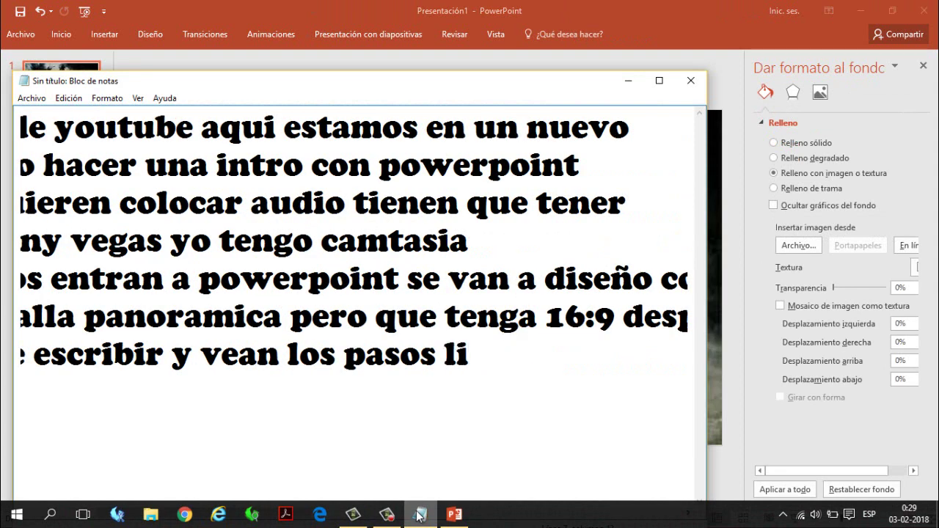
pyautogui.write('sto para c')
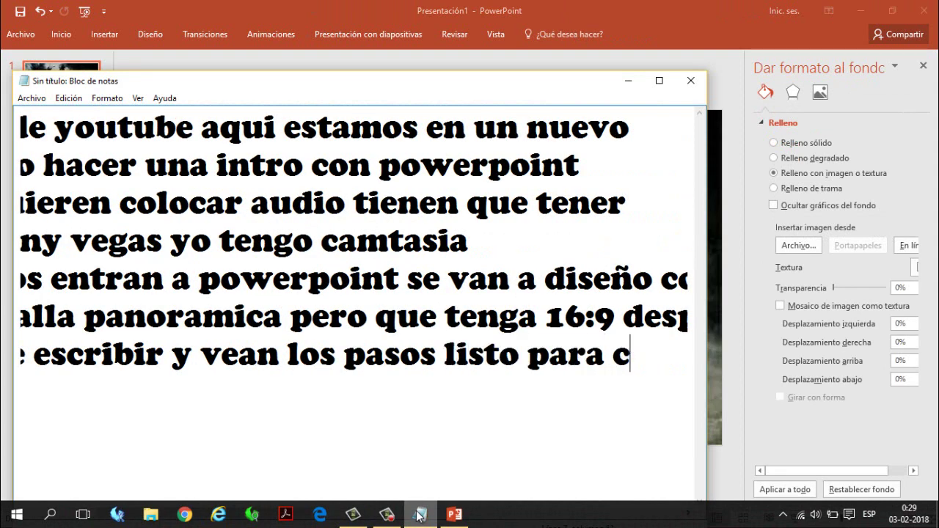
pyautogui.write('olocar mas cos')
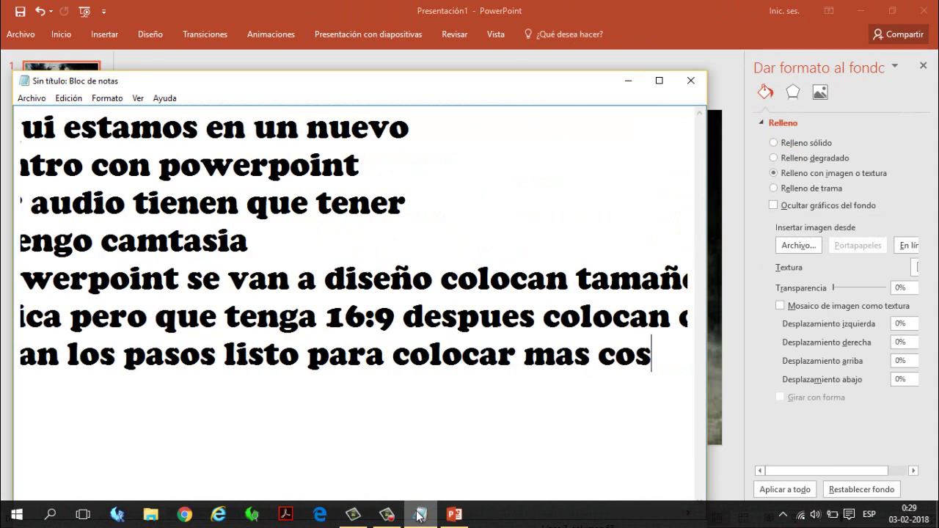
pyautogui.write('as ustede')
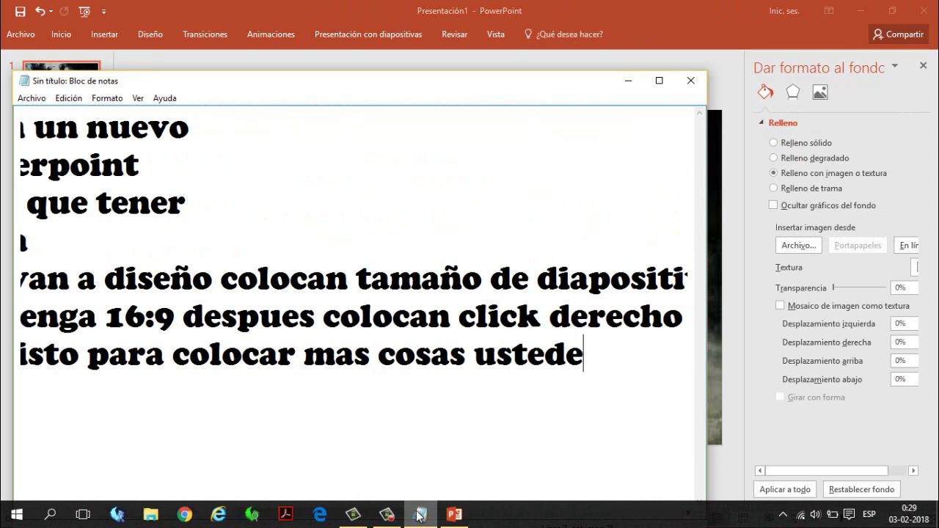
pyautogui.write('s ya save')
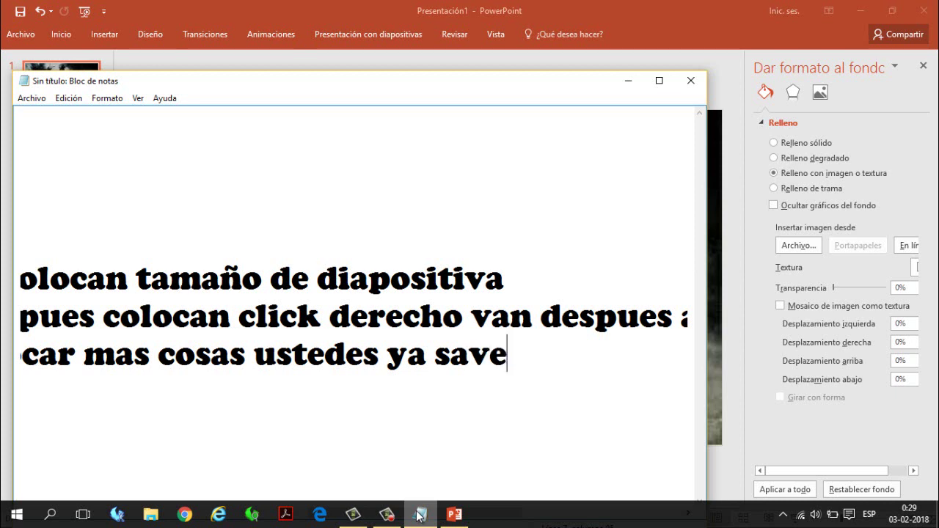
pyautogui.write('n pero voy')
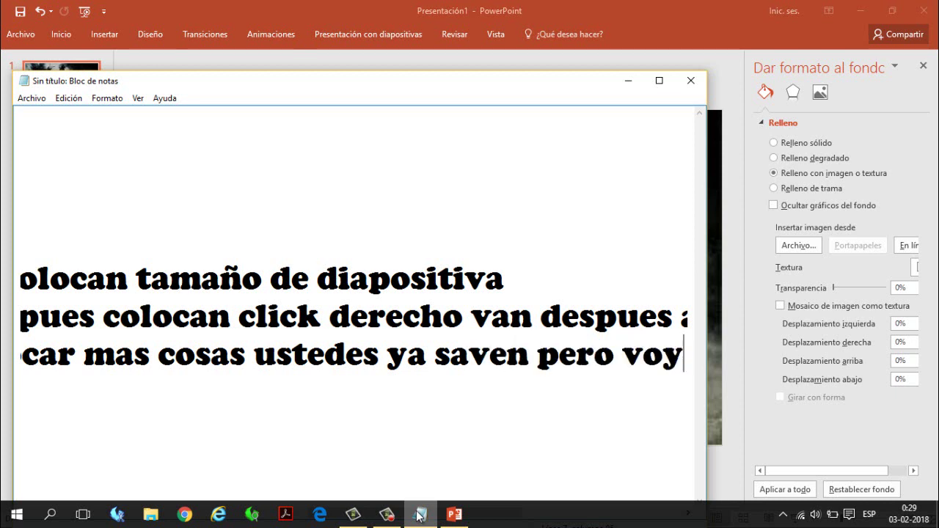
pyautogui.write(' a colocar')
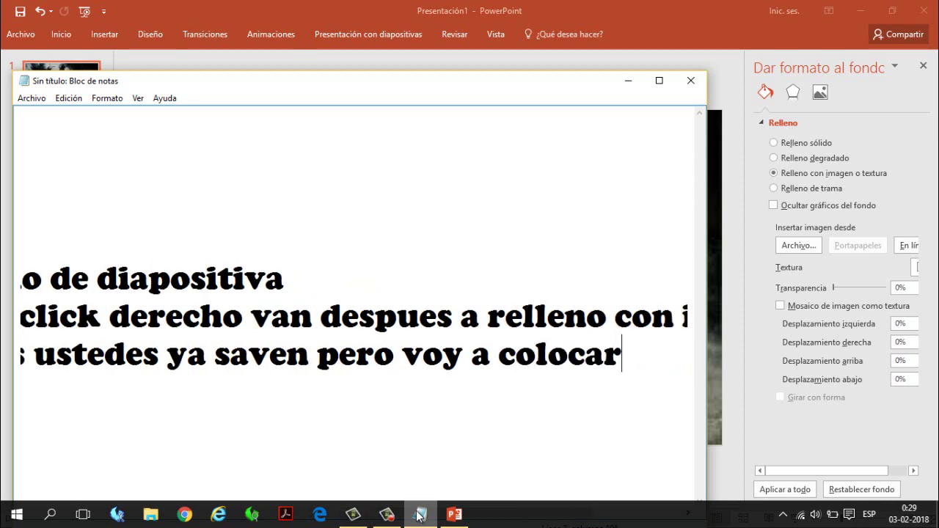
pyautogui.write(' unas trans')
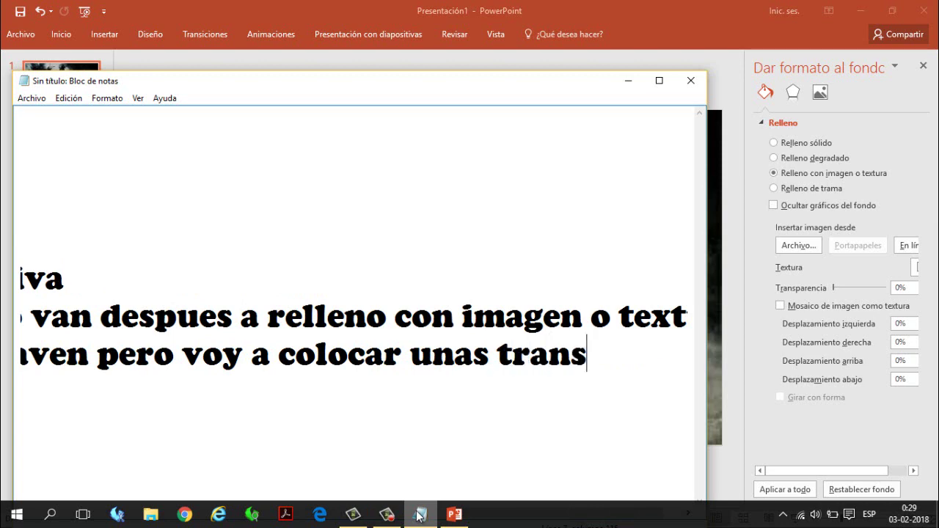
pyautogui.write('iciones')
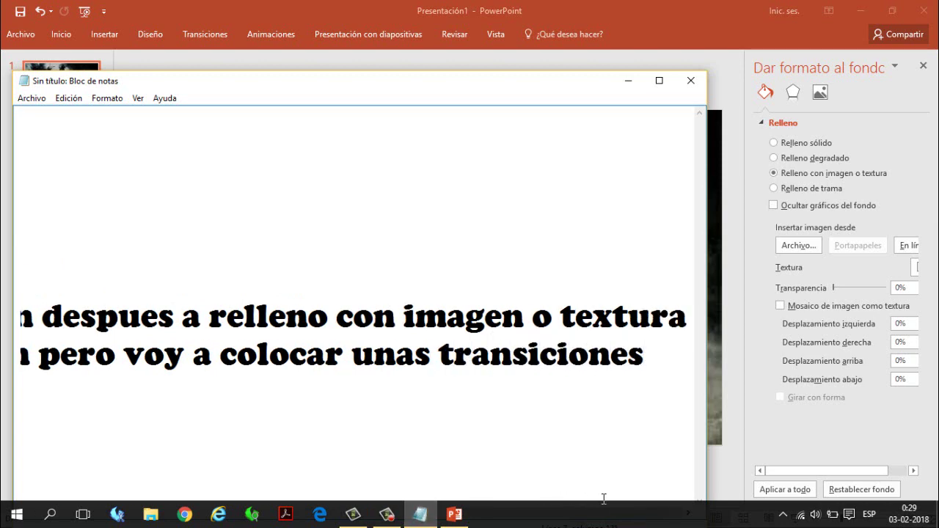
# Set the subtitle placeholder to AR BLANCA at size 40, declining the unavailable-font prompt.
pyautogui.click(718, 340)
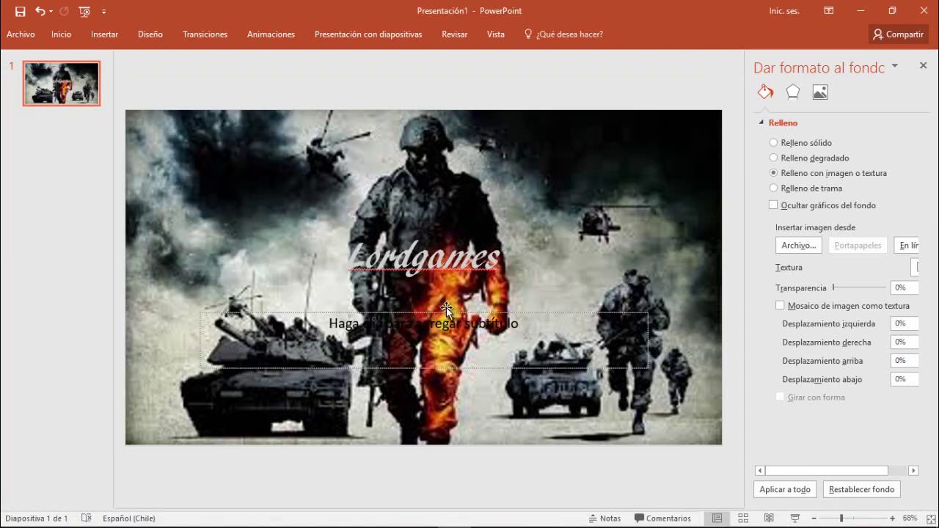
pyautogui.click(401, 344)
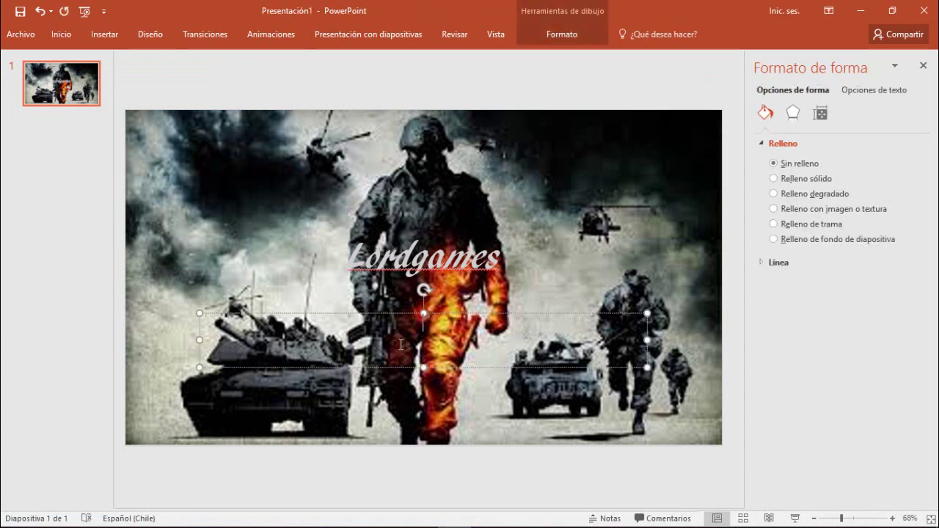
pyautogui.click(63, 40)
pyautogui.click(275, 62)
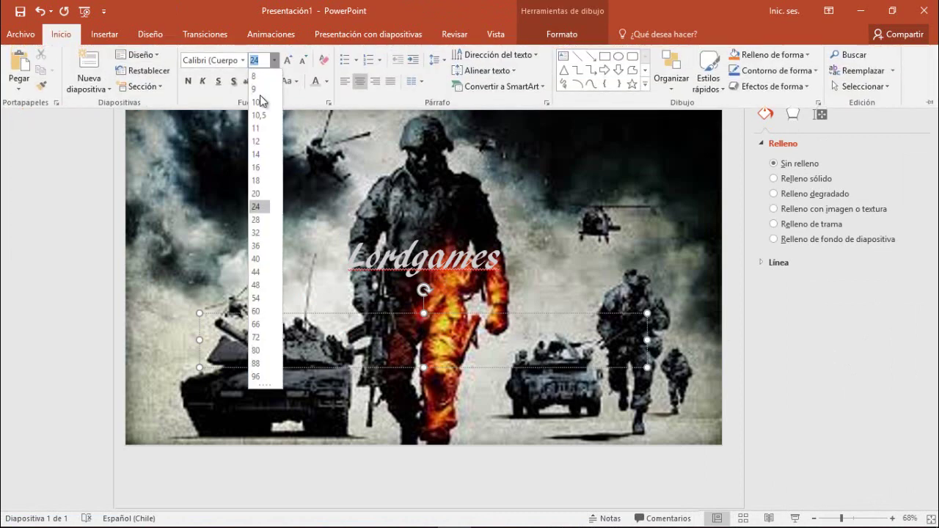
pyautogui.click(255, 259)
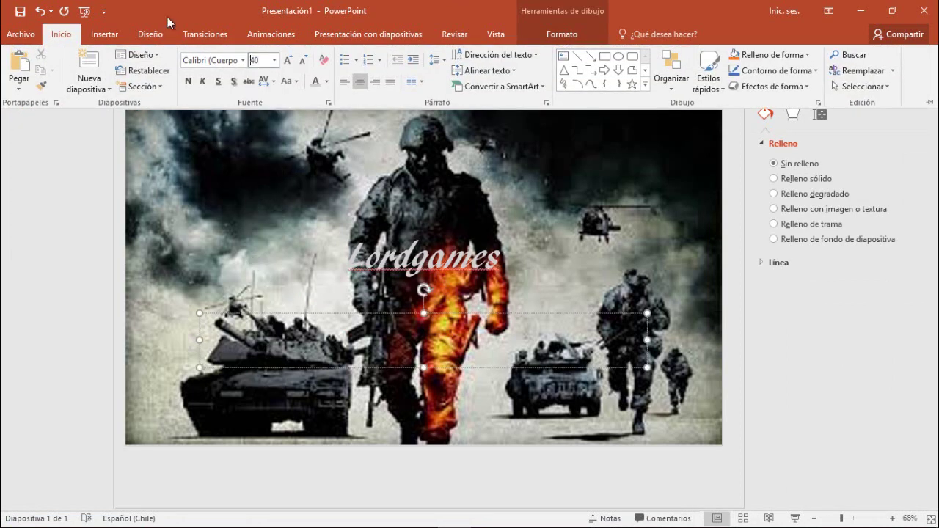
pyautogui.click(242, 62)
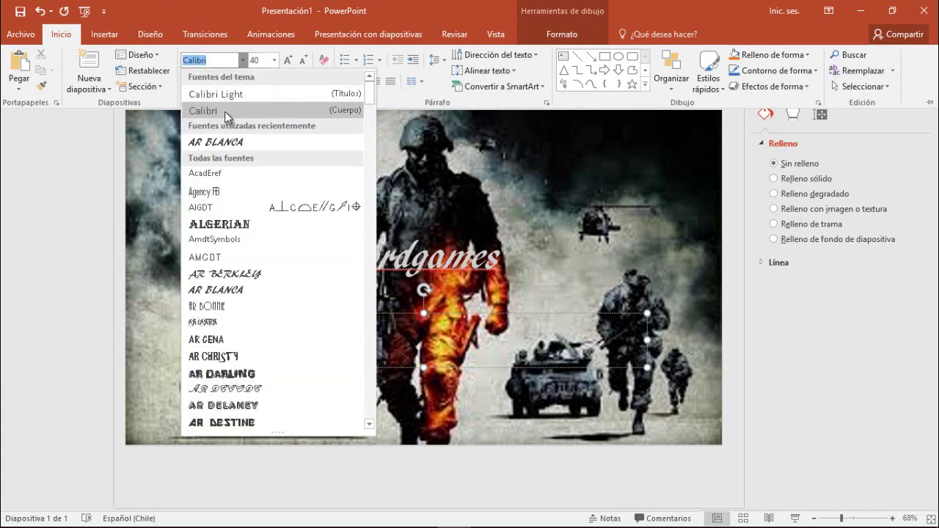
pyautogui.click(215, 289)
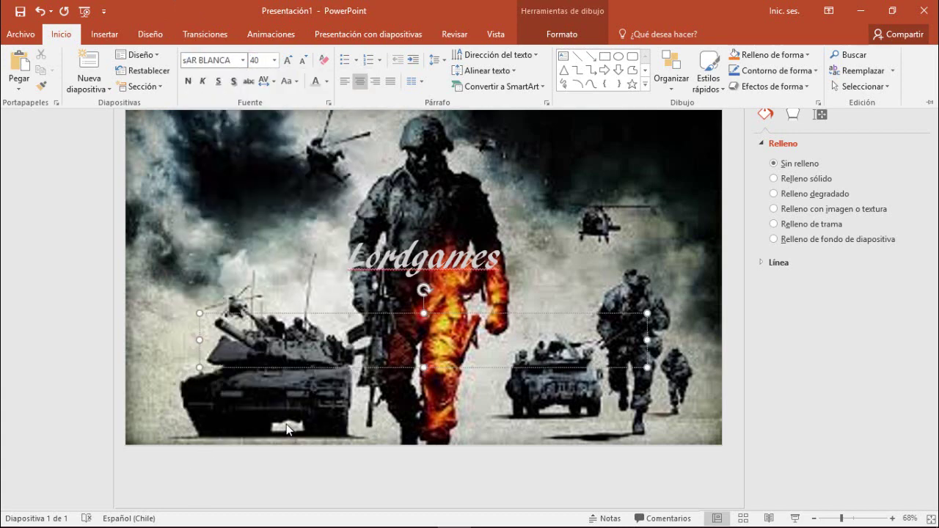
pyautogui.press('Return')
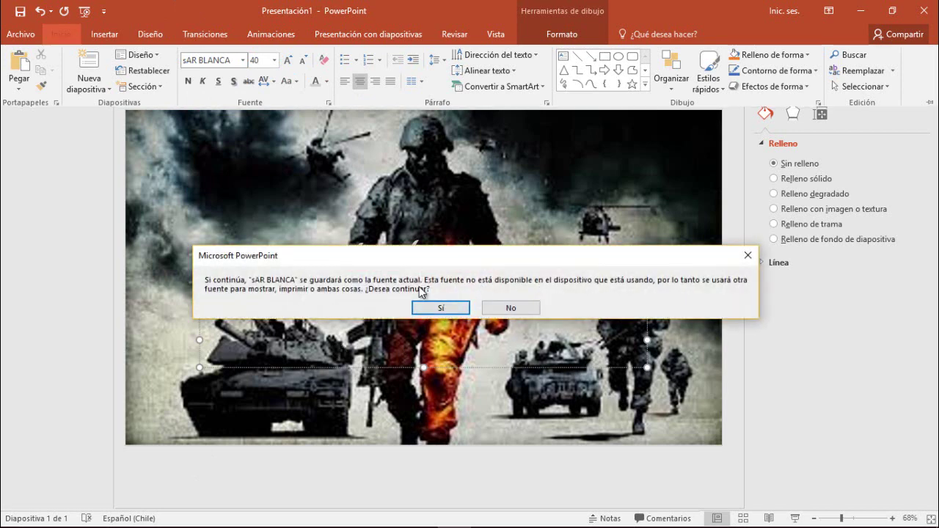
pyautogui.click(513, 309)
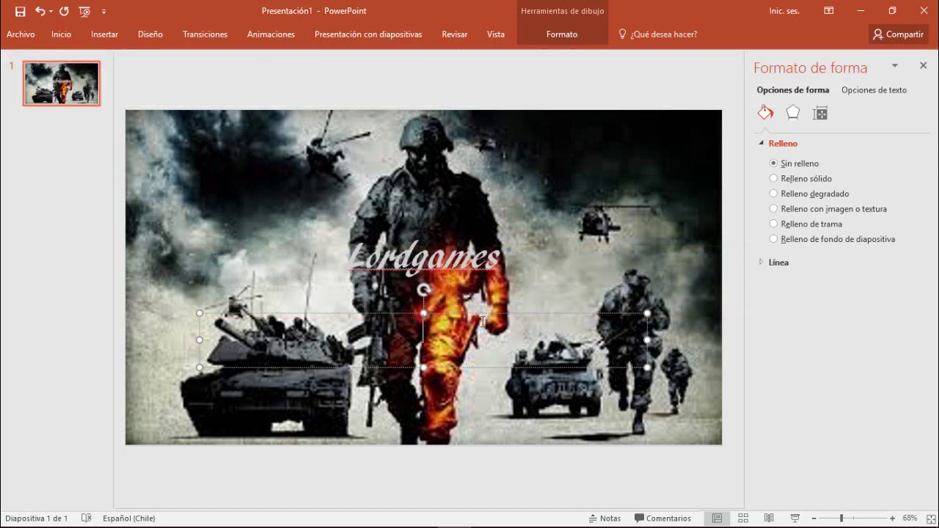
# Edit the subtitle text to read 'Videos casi todos los días'.
pyautogui.write('Hola a todos!')
pyautogui.press('BackSpace')
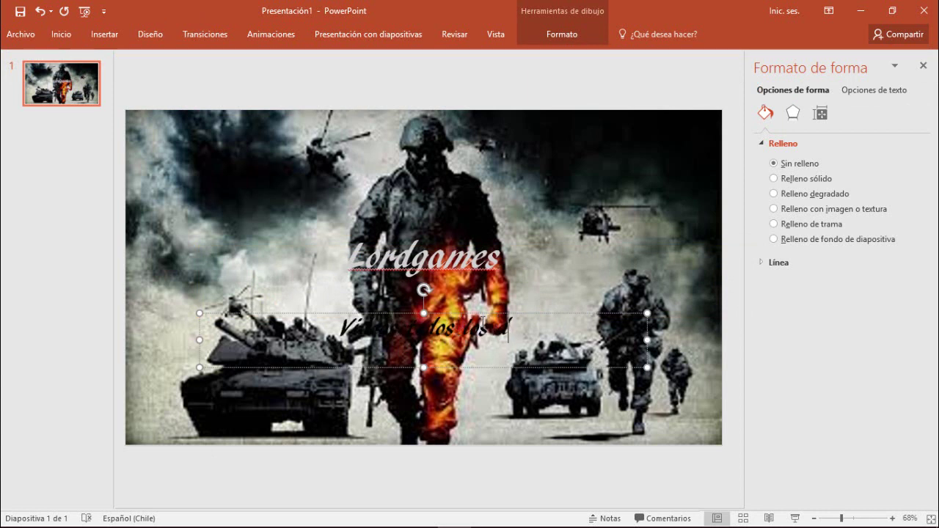
pyautogui.write('los dias')
pyautogui.click(61, 33)
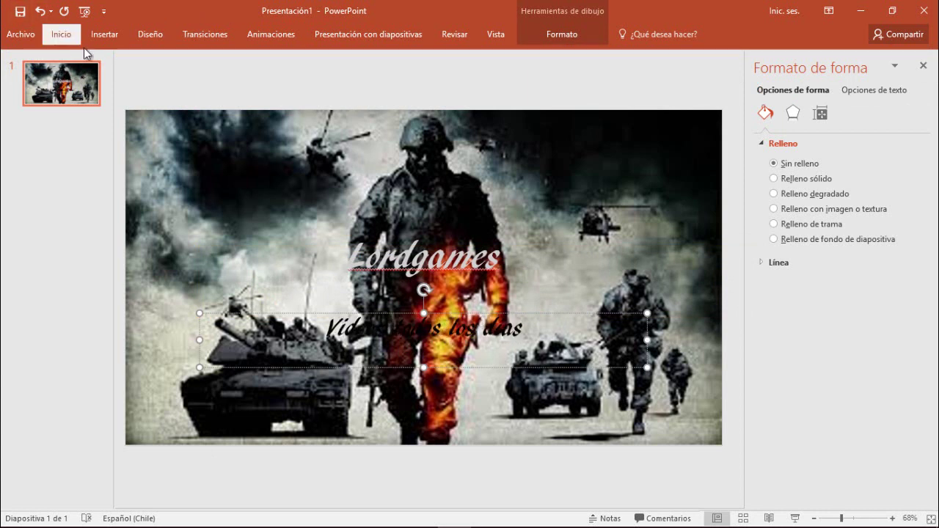
pyautogui.click(544, 341)
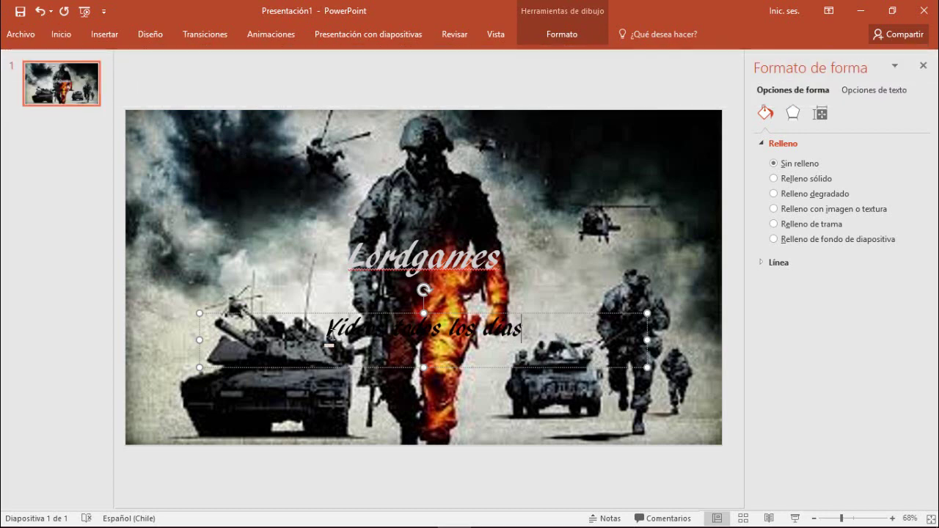
pyautogui.moveTo(326, 328); pyautogui.dragTo(558, 337)
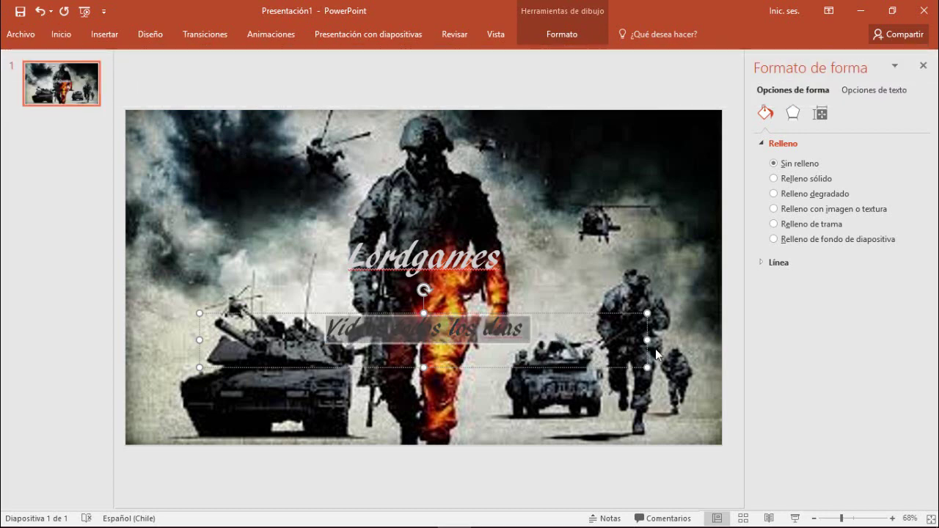
pyautogui.click(568, 334)
pyautogui.press('BackSpace')
pyautogui.press('BackSpace')
pyautogui.press('BackSpace')
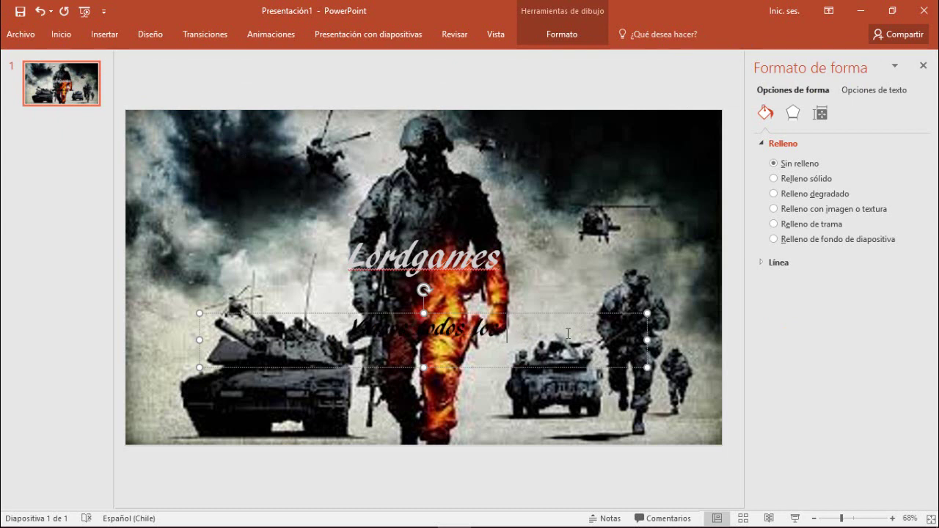
pyautogui.press('BackSpace')
pyautogui.press('BackSpace')
pyautogui.press('BackSpace')
pyautogui.press('BackSpace')
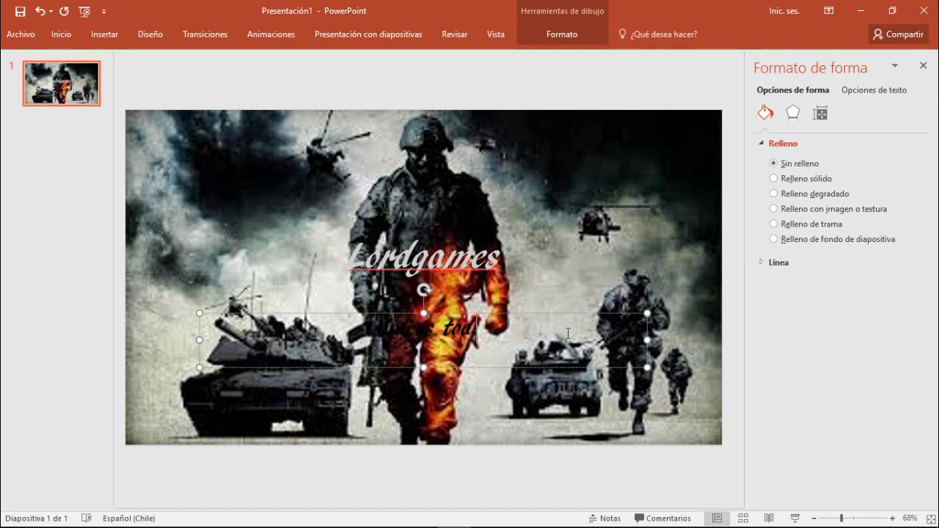
pyautogui.press('BackSpace')
pyautogui.press('BackSpace')
pyautogui.press('BackSpace')
pyautogui.write('odos ')
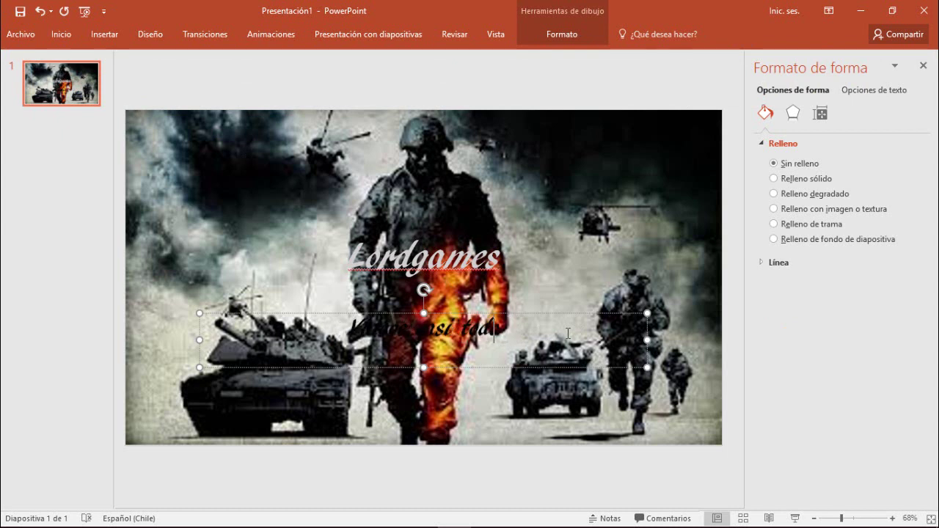
pyautogui.write('los días')
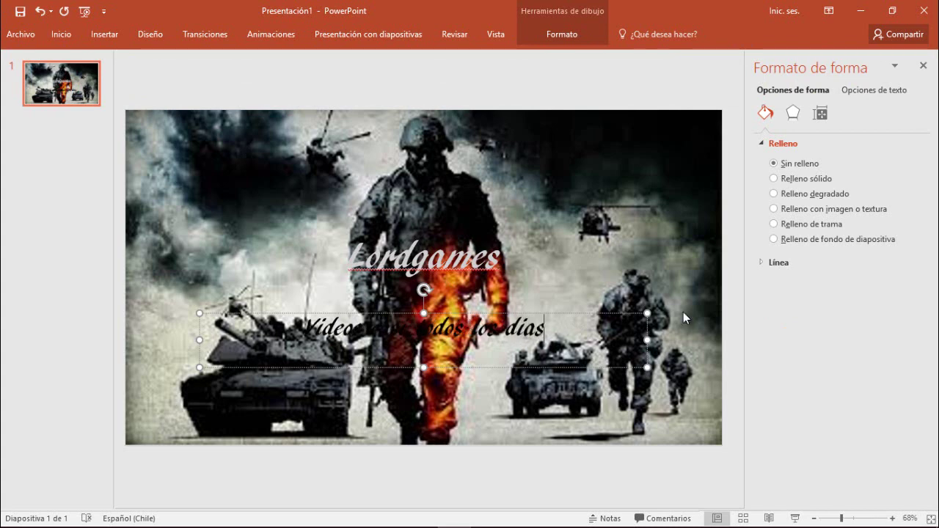
# Make the subtitle text white.
pyautogui.moveTo(543, 330); pyautogui.dragTo(302, 326)
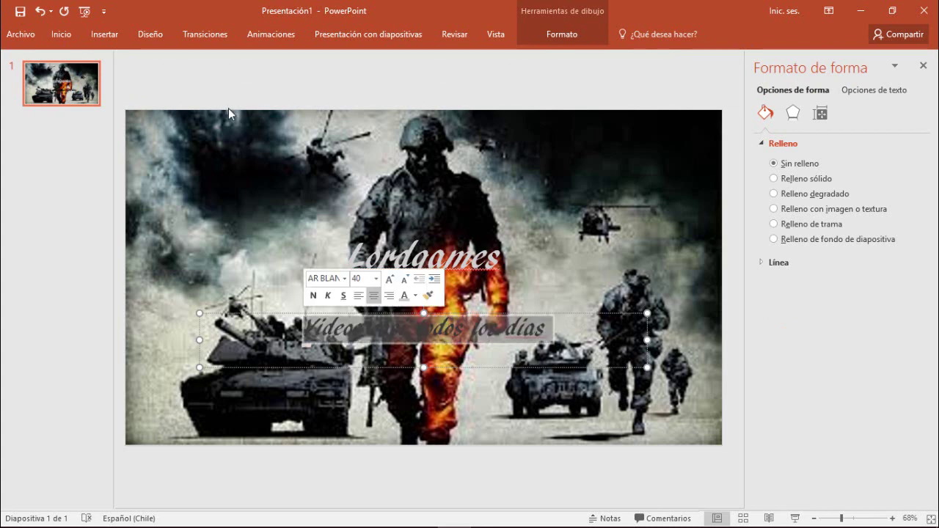
pyautogui.click(62, 35)
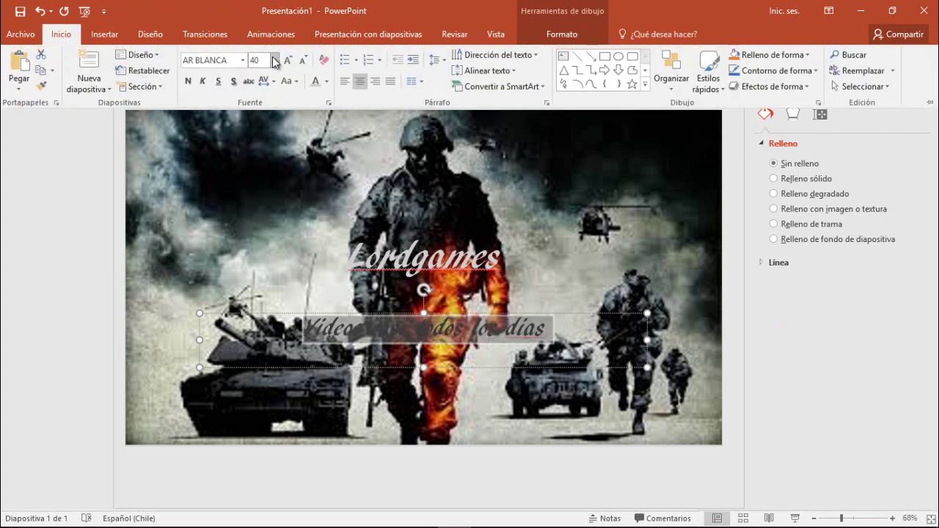
pyautogui.click(328, 82)
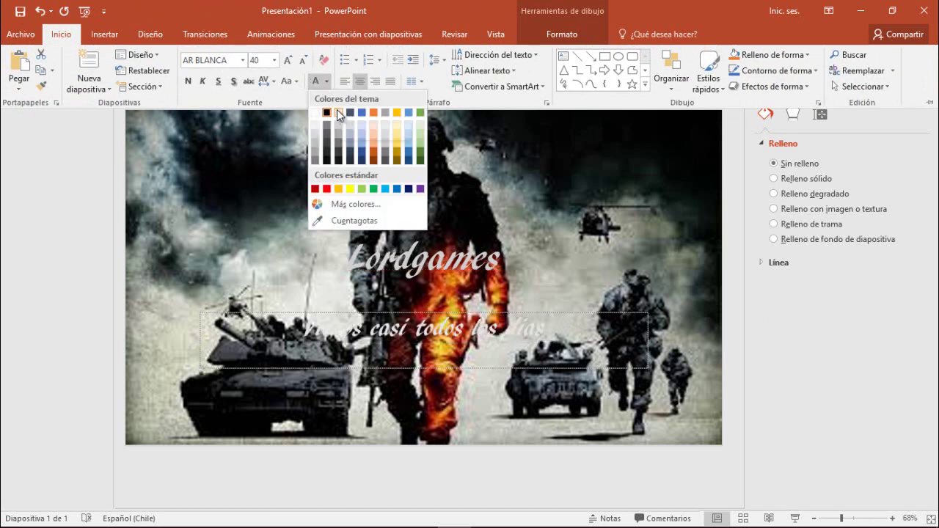
pyautogui.click(338, 118)
pyautogui.click(269, 301)
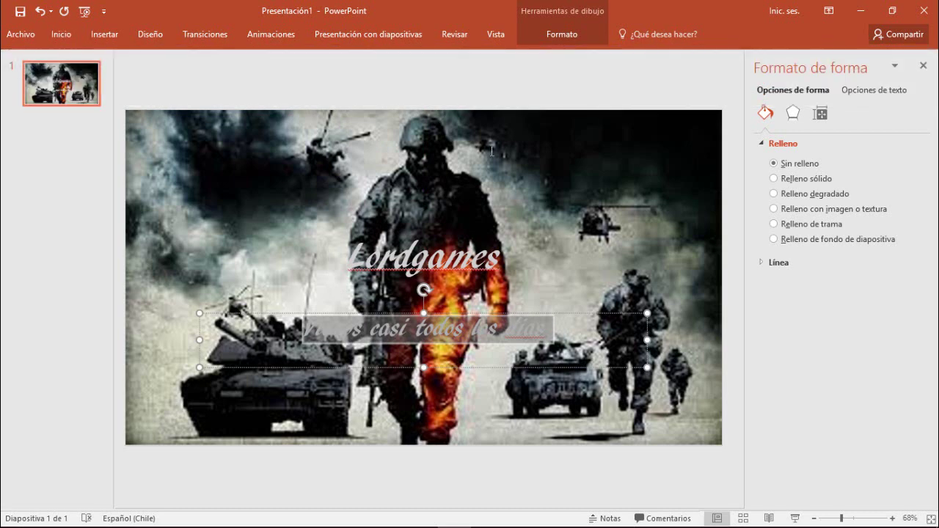
pyautogui.click(492, 237)
pyautogui.click(590, 297)
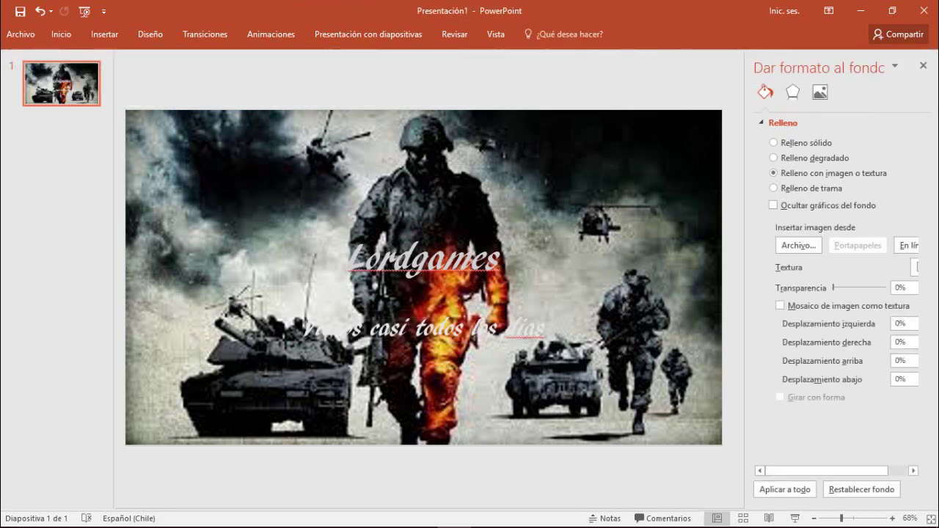
# Add 'listo' to the Notepad note, then return to the subtitle on the slide.
pyautogui.click(419, 514)
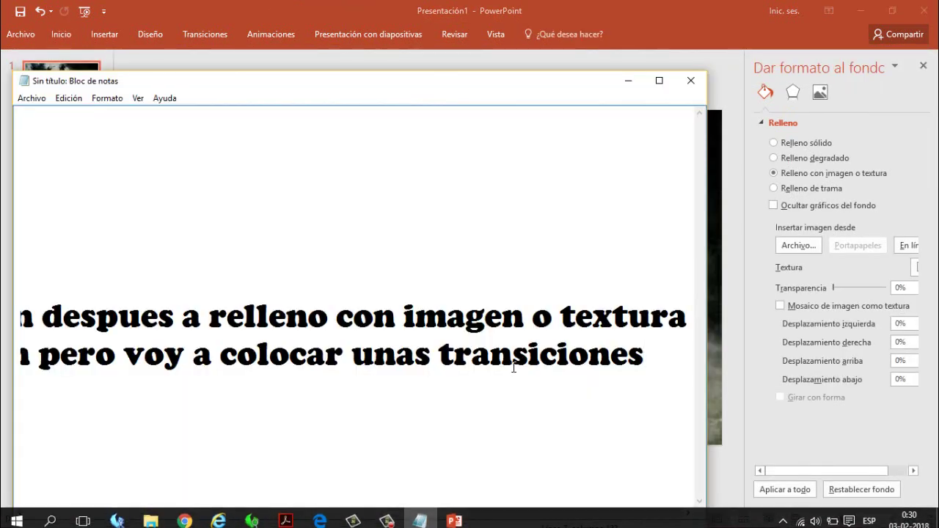
pyautogui.write('listo')
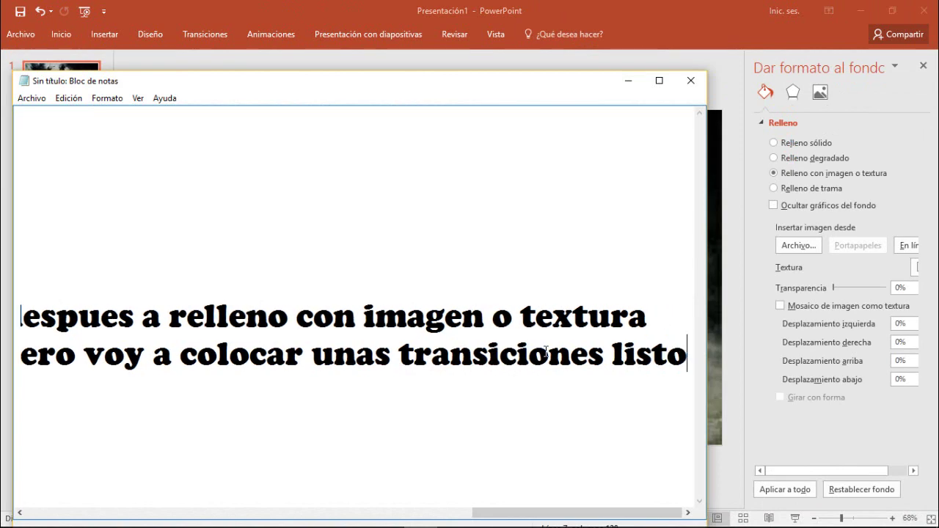
pyautogui.hotkey('alt', 'Tab')
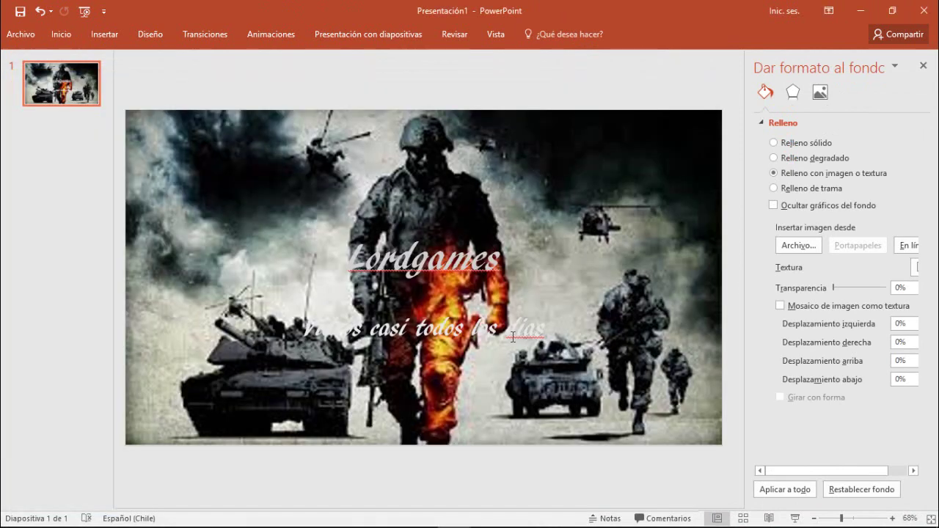
pyautogui.click(513, 337)
# Preview Desvanecer, Empuje and Barrido, then apply the Mostrar transition with 03,40 duration.
pyautogui.click(311, 248)
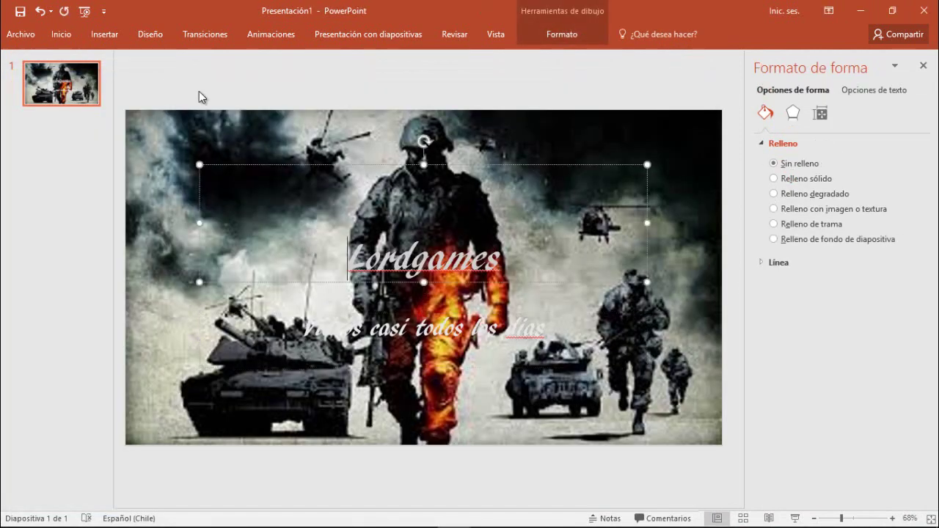
pyautogui.click(206, 37)
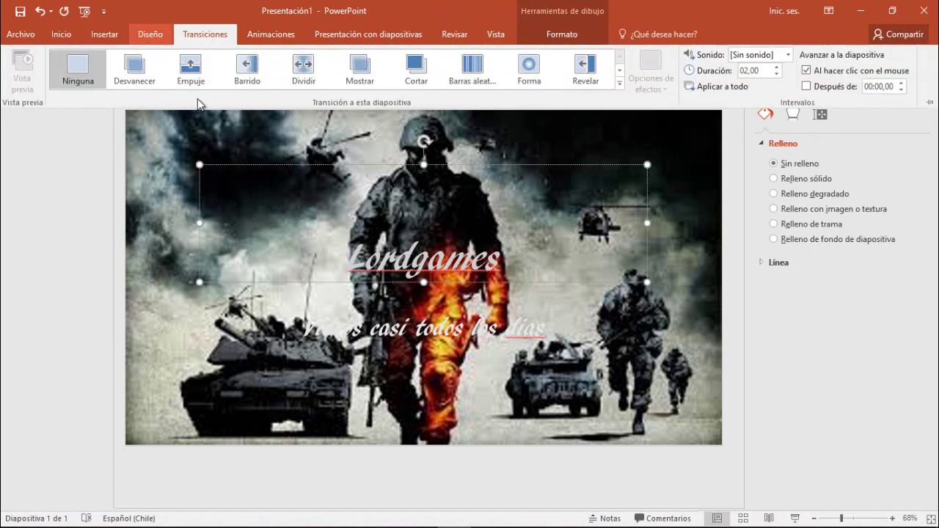
pyautogui.click(128, 76)
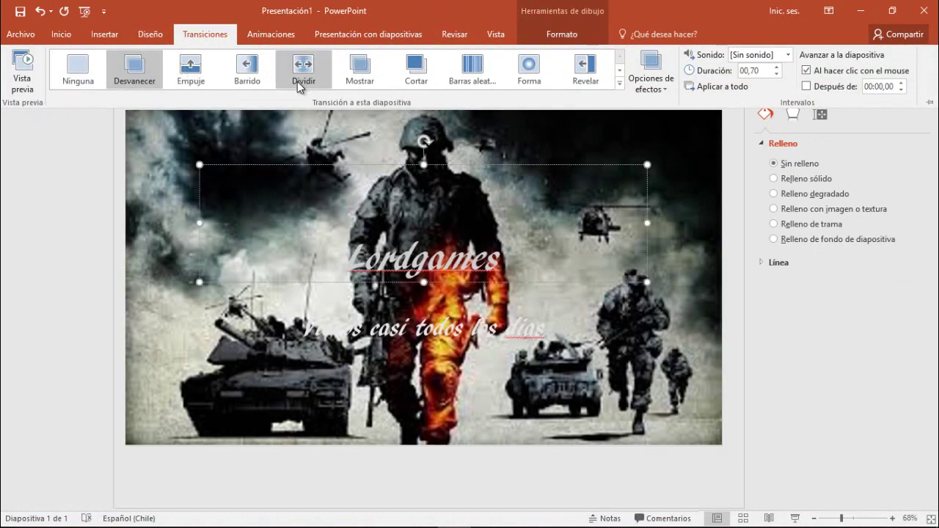
pyautogui.click(201, 74)
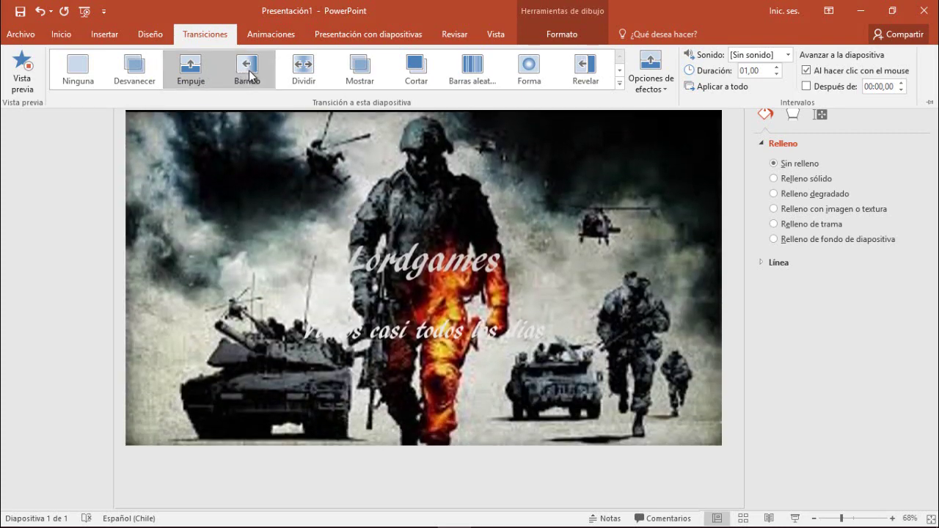
pyautogui.click(249, 76)
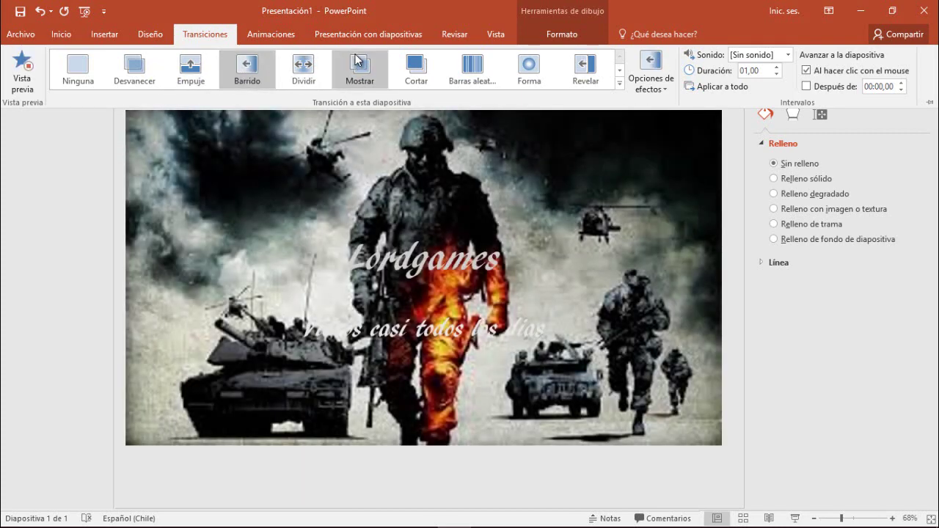
pyautogui.click(359, 73)
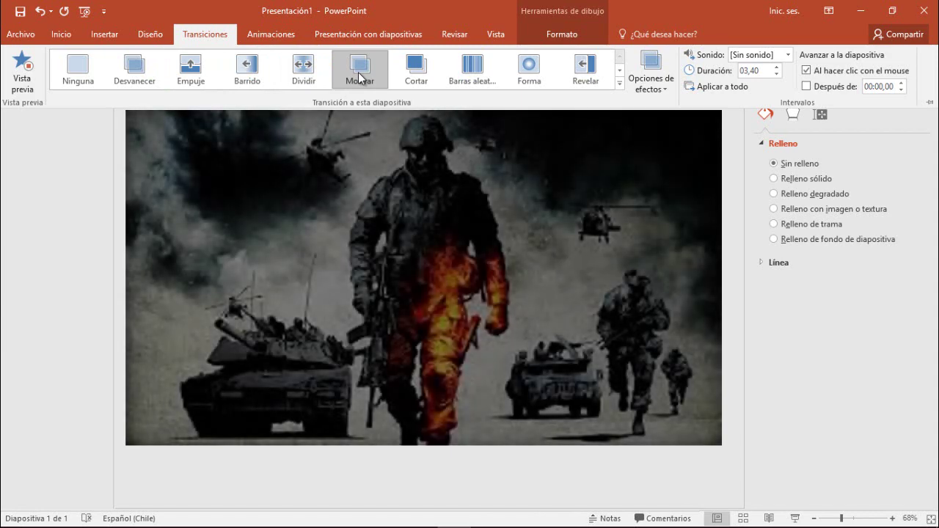
pyautogui.click(332, 229)
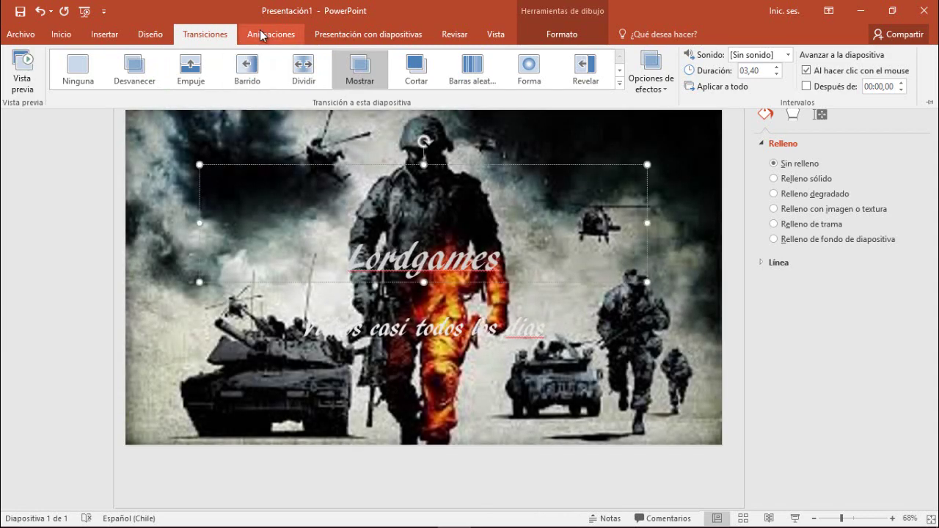
pyautogui.click(271, 33)
# Give the Lordgames title a Flotar hacia dentro entrance animation.
pyautogui.click(513, 258)
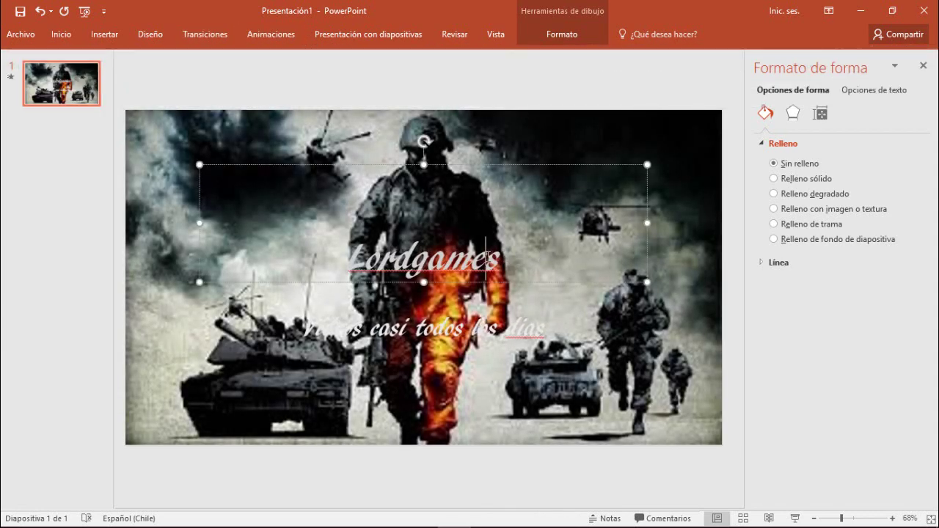
pyautogui.doubleClick(436, 253)
pyautogui.click(275, 33)
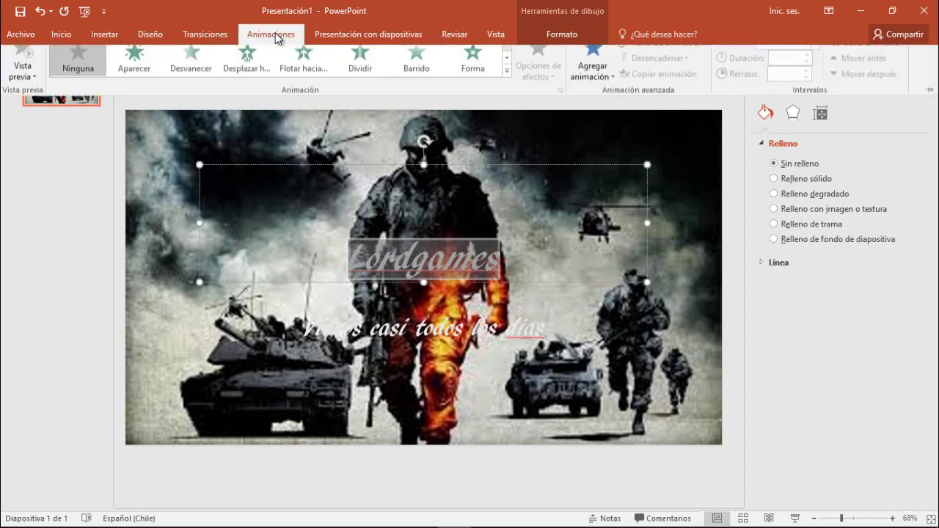
pyautogui.click(303, 70)
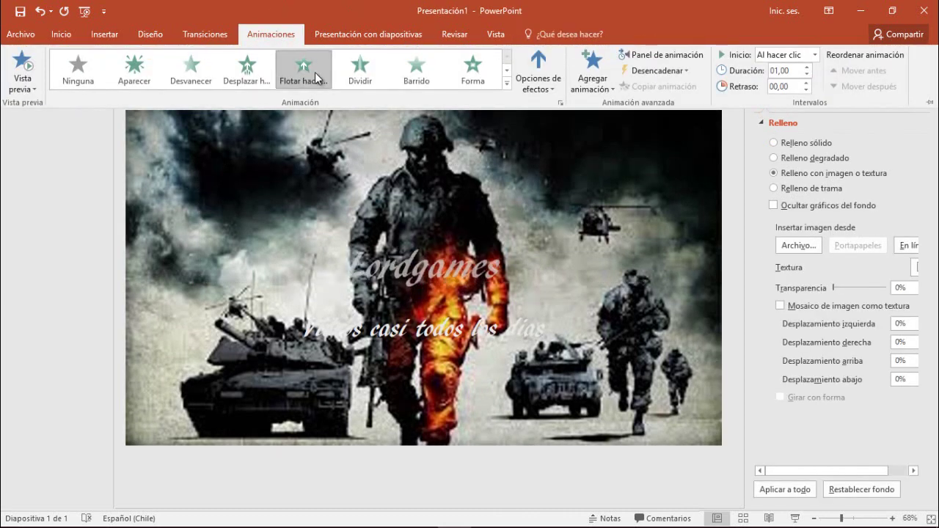
# Give the subtitle a Desvanecer fade-in animation, second in order.
pyautogui.click(473, 330)
pyautogui.click(442, 323)
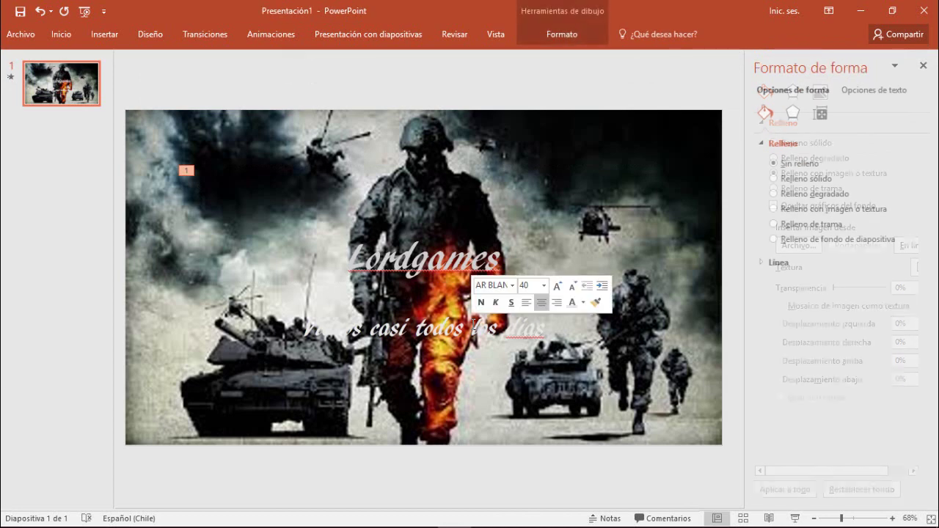
pyautogui.click(292, 42)
pyautogui.click(183, 65)
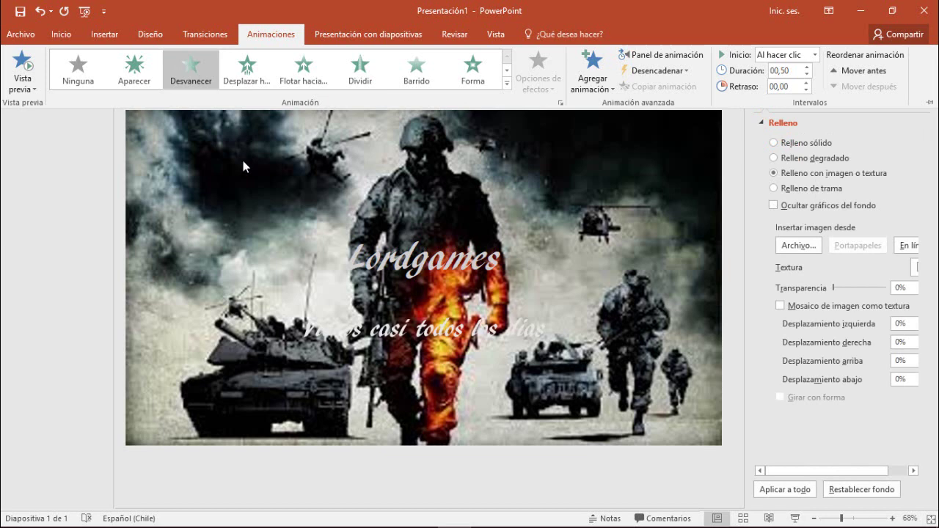
pyautogui.click(243, 166)
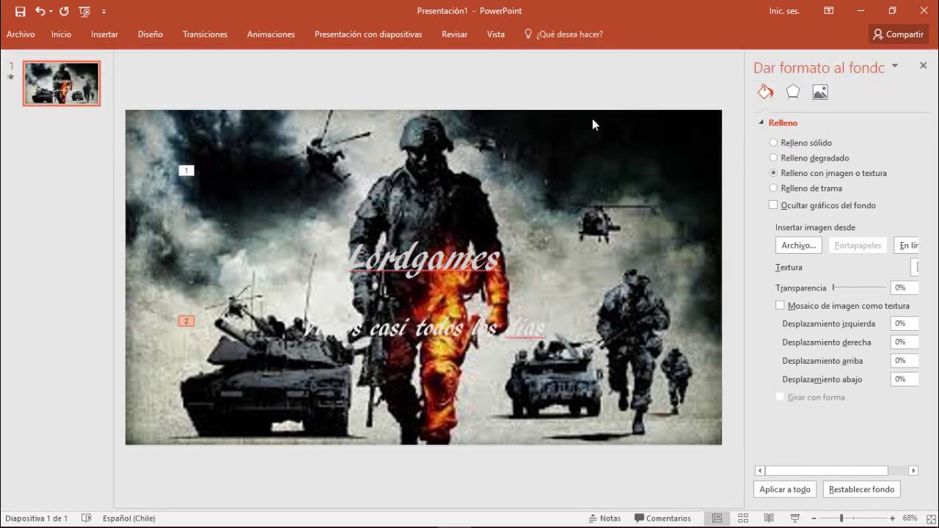
# Add the line 'ahora van a archivo' to the Notepad script and return to PowerPoint.
pyautogui.click(420, 515)
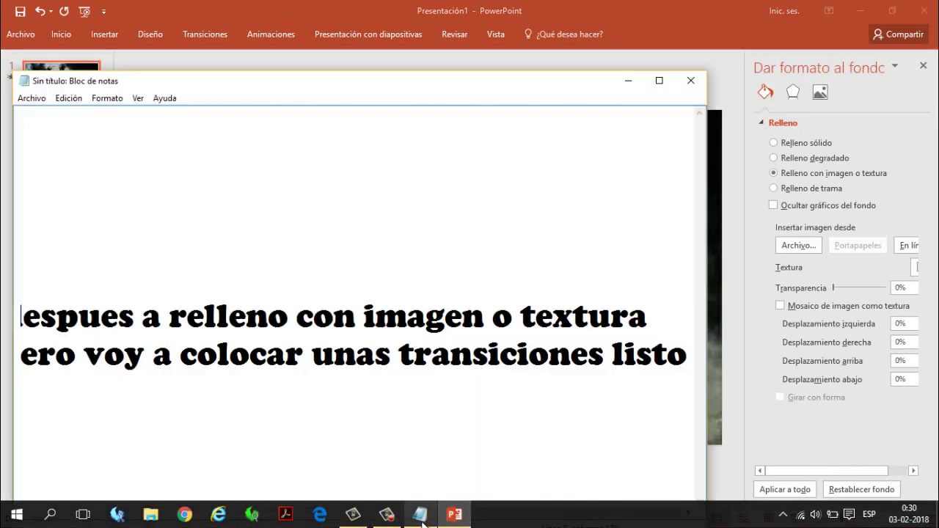
pyautogui.press('BackSpace')
pyautogui.hotkey('ctrl', 'z')
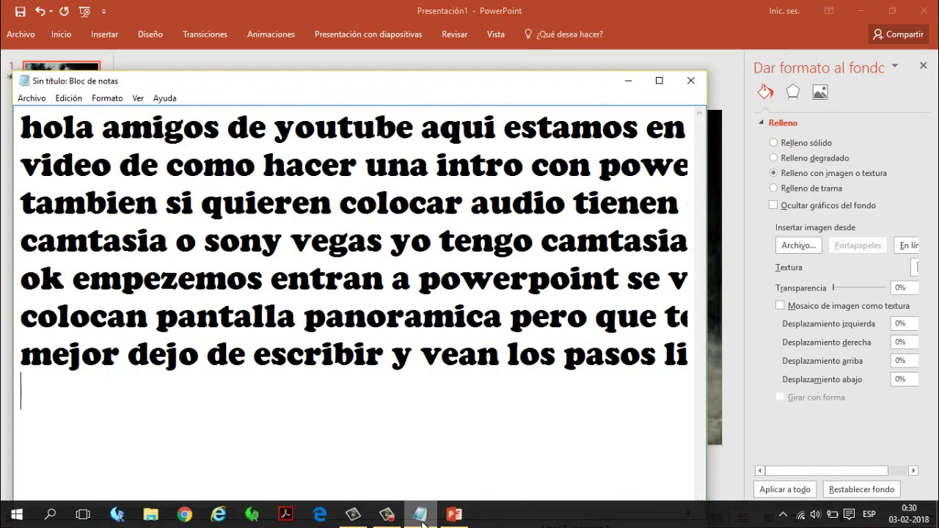
pyautogui.write('ahora van ')
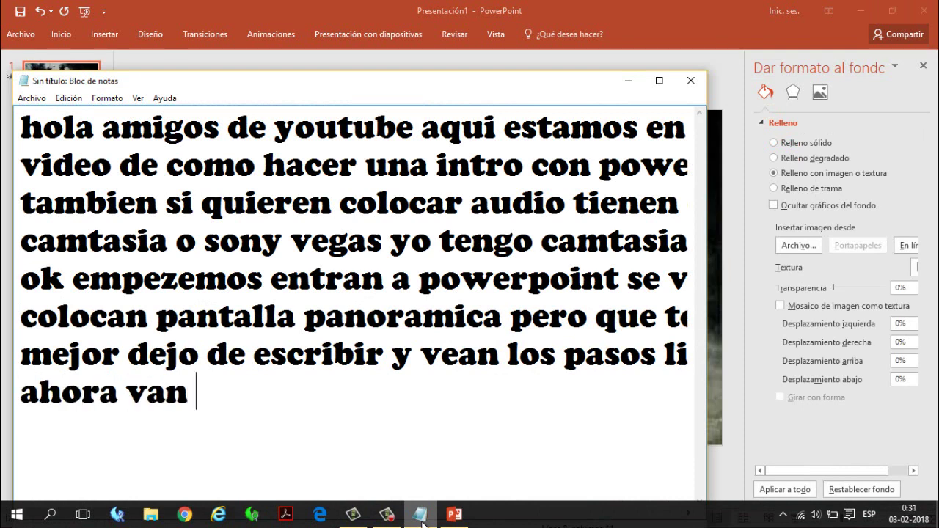
pyautogui.write('a ')
pyautogui.write('a')
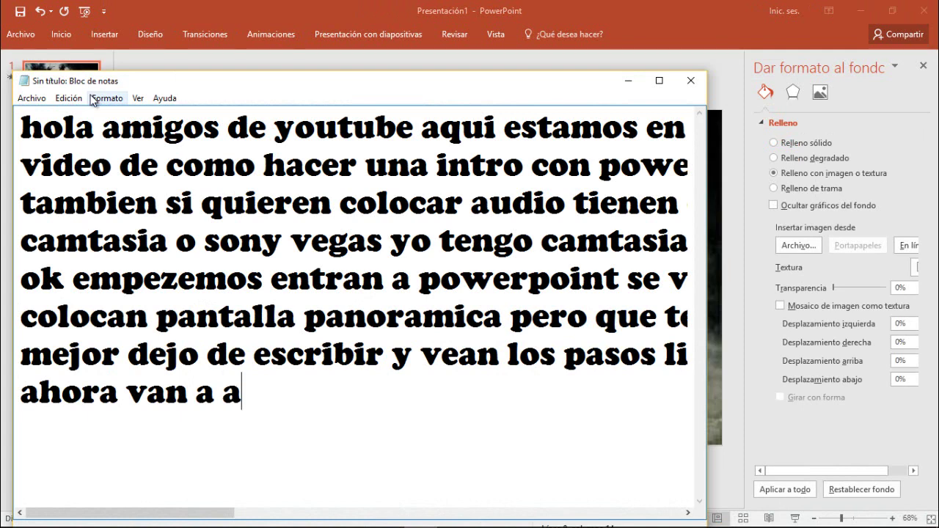
pyautogui.write('rchivo')
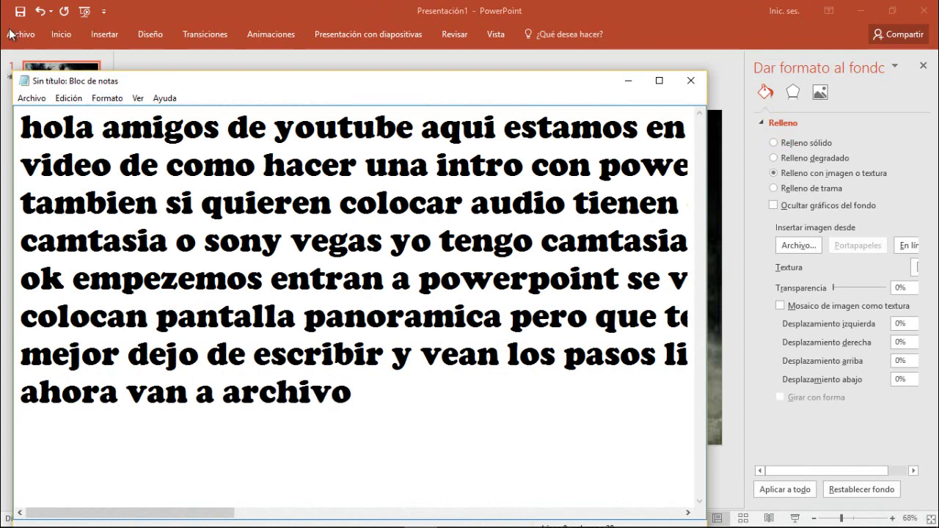
pyautogui.click(22, 41)
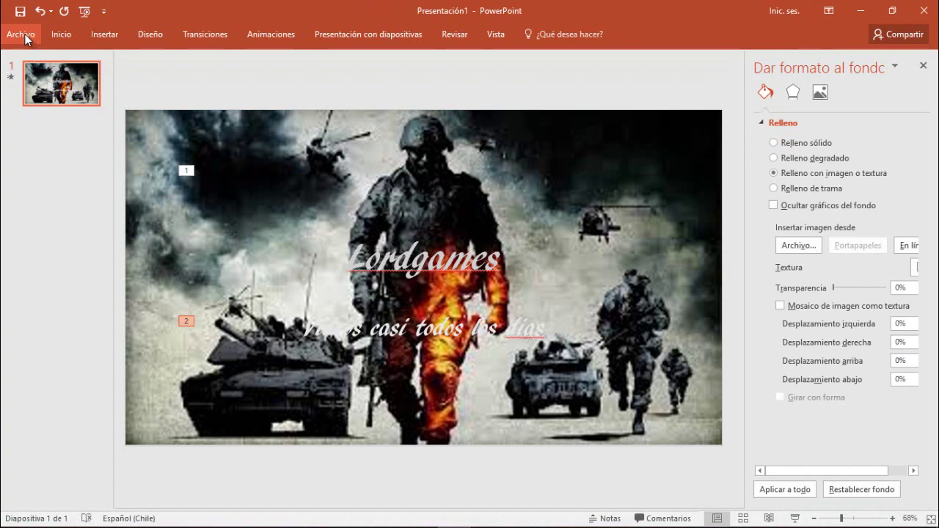
# Export the presentation as a Full HD video named Lordgames.mp4 in Descargas.
pyautogui.click(32, 39)
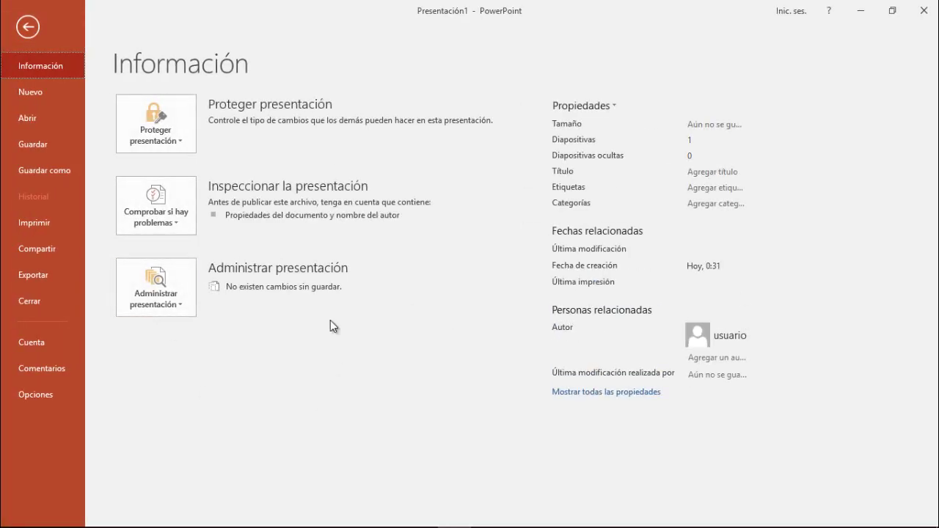
pyautogui.click(54, 281)
pyautogui.click(201, 160)
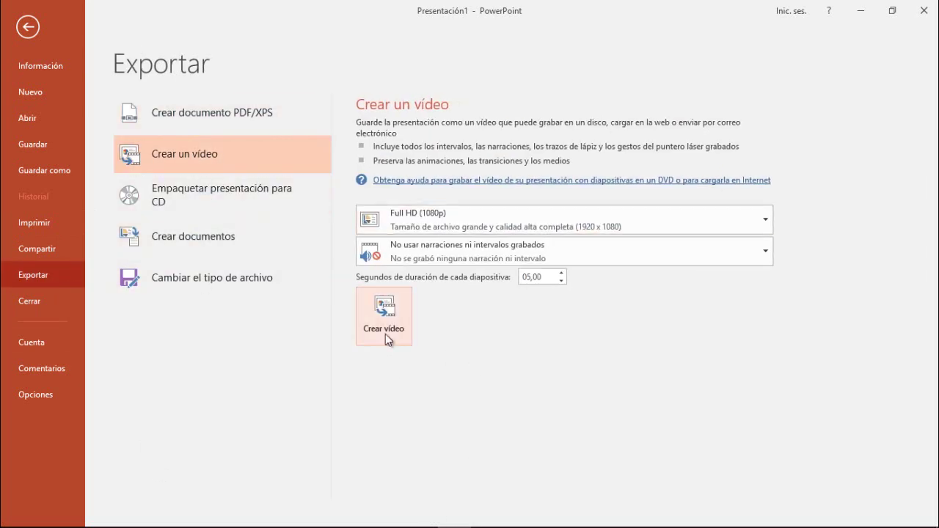
pyautogui.click(385, 334)
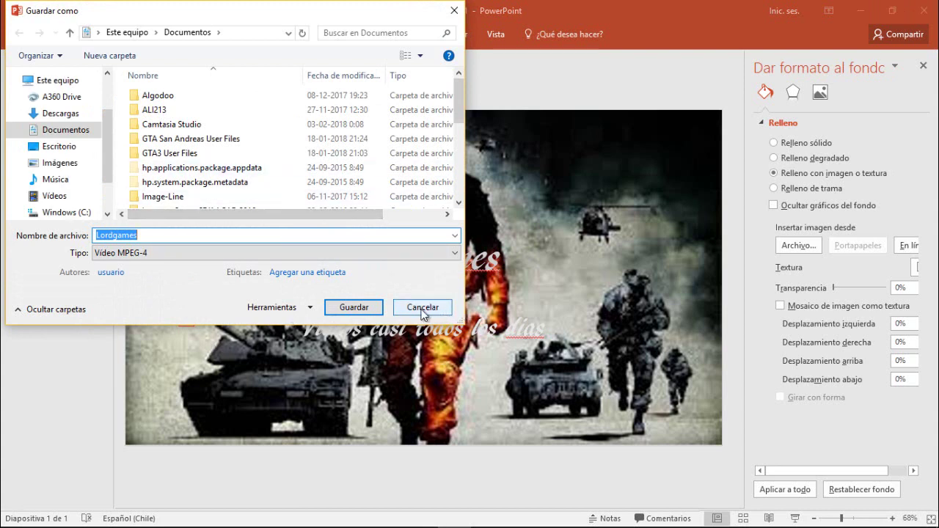
pyautogui.click(63, 114)
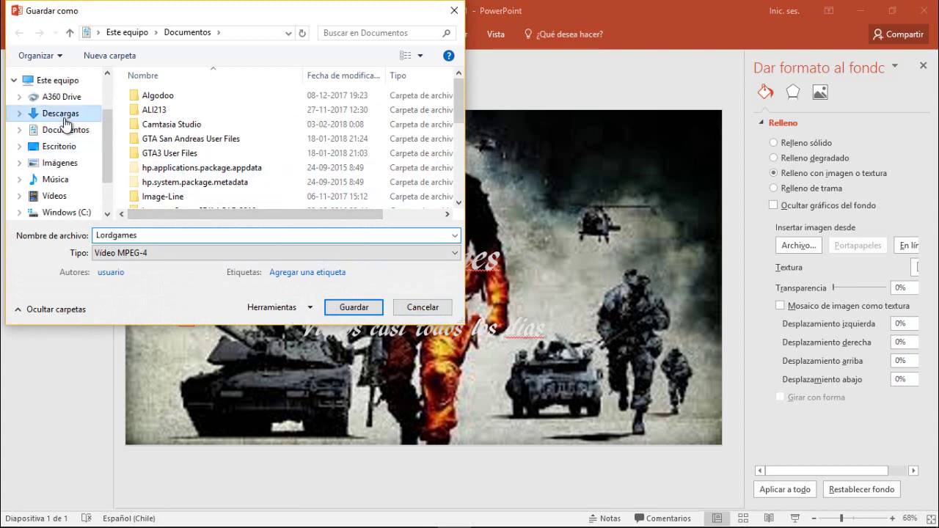
pyautogui.click(357, 308)
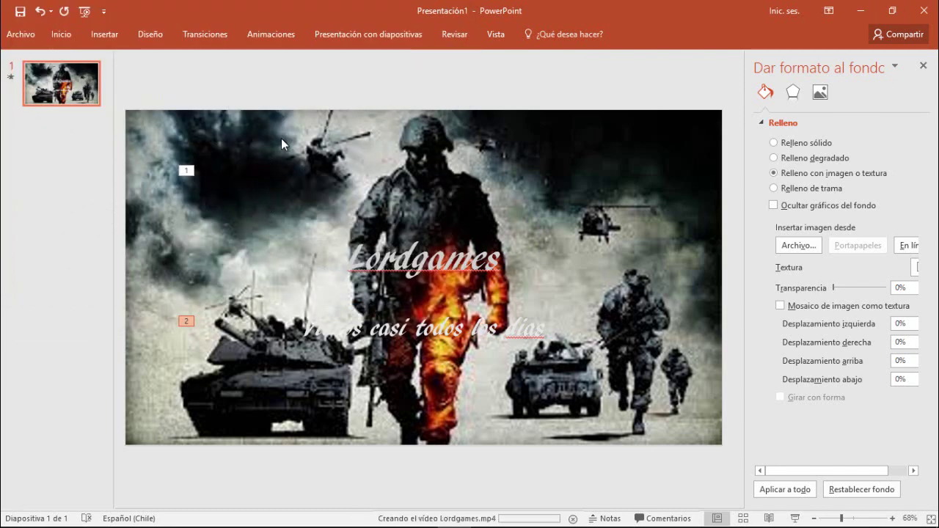
# Browse the Animaciones, Presentación, Diseño and Inicio tabs while the video renders.
pyautogui.click(286, 31)
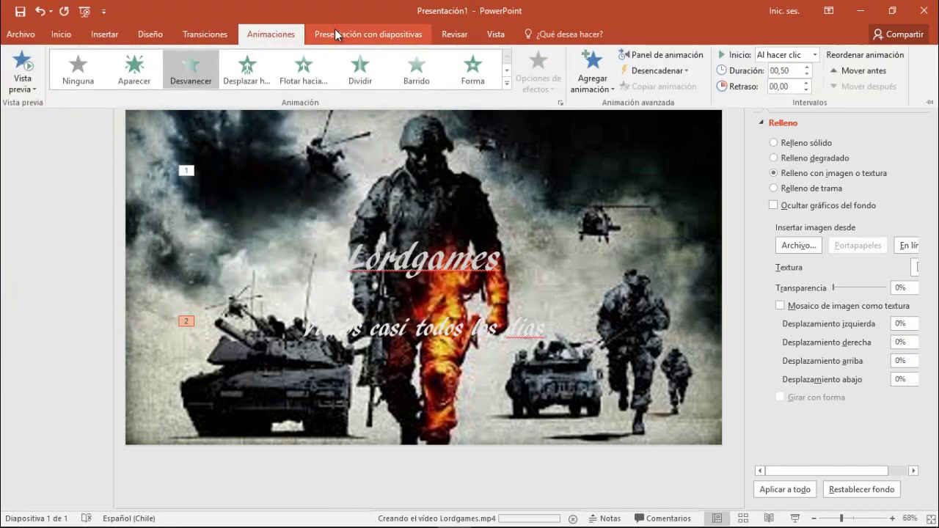
pyautogui.click(335, 33)
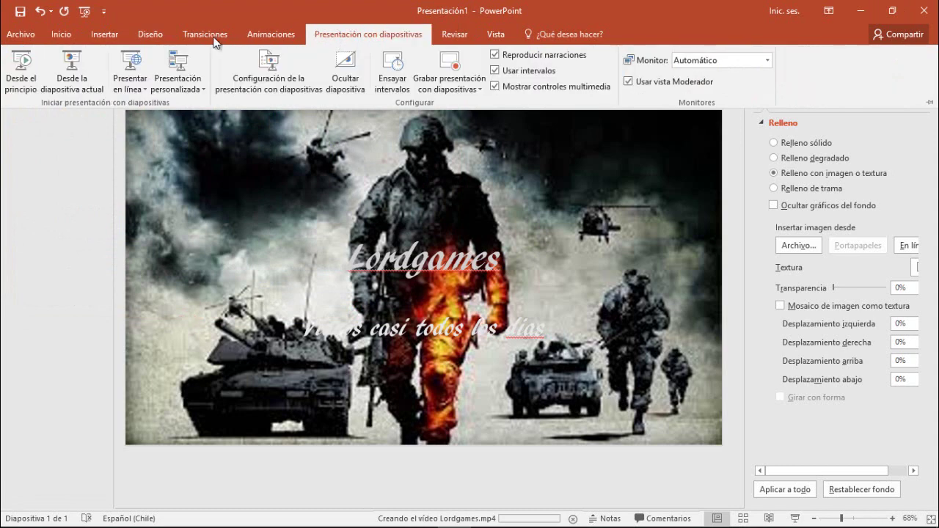
pyautogui.click(167, 42)
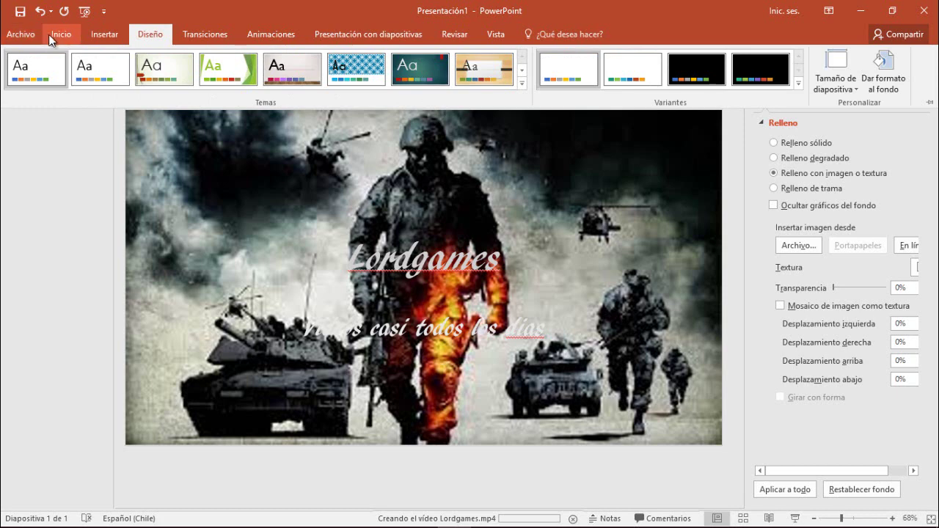
pyautogui.click(51, 40)
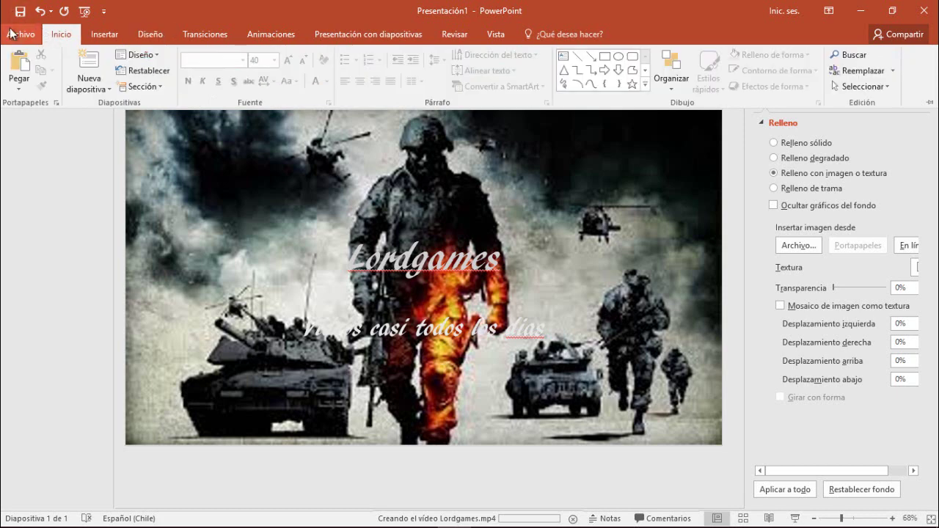
pyautogui.click(17, 35)
pyautogui.click(28, 30)
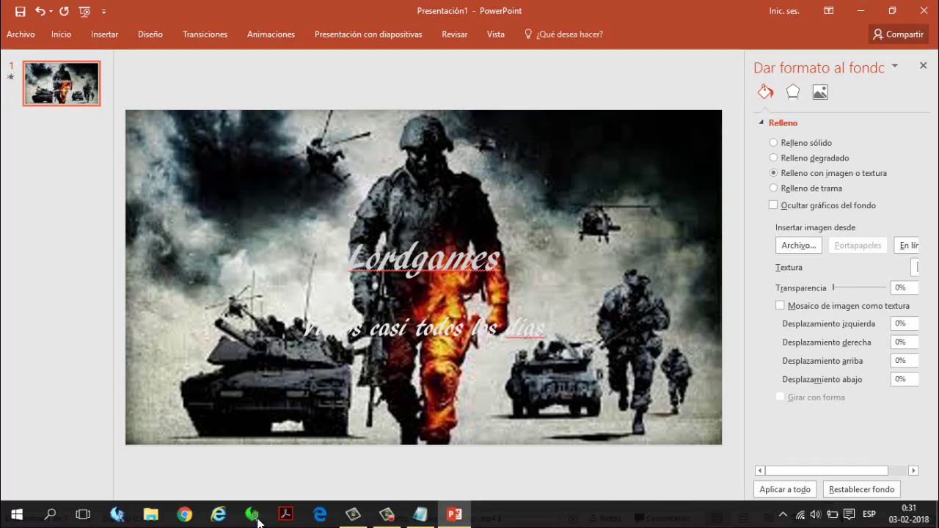
# Extend the note to 'listo despues van a camtasia' and switch to the intro para youtube project.
pyautogui.click(427, 509)
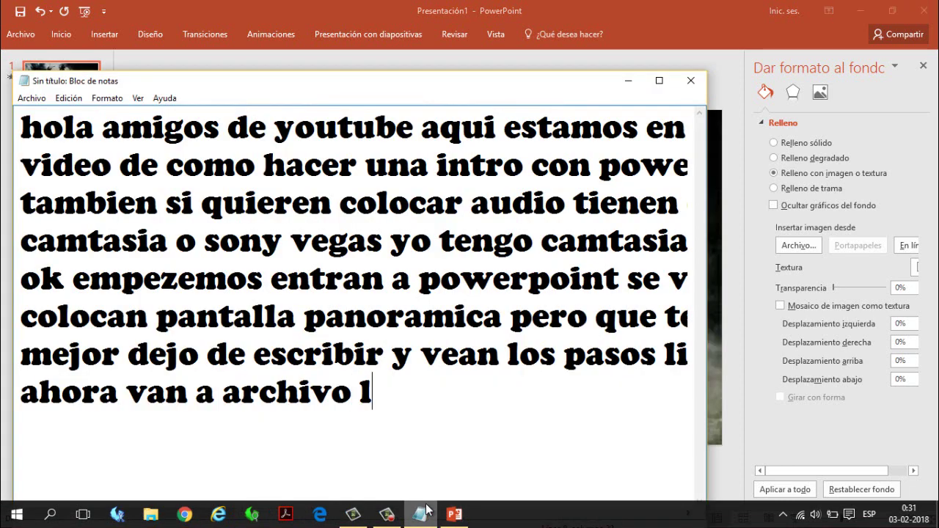
pyautogui.write('isto')
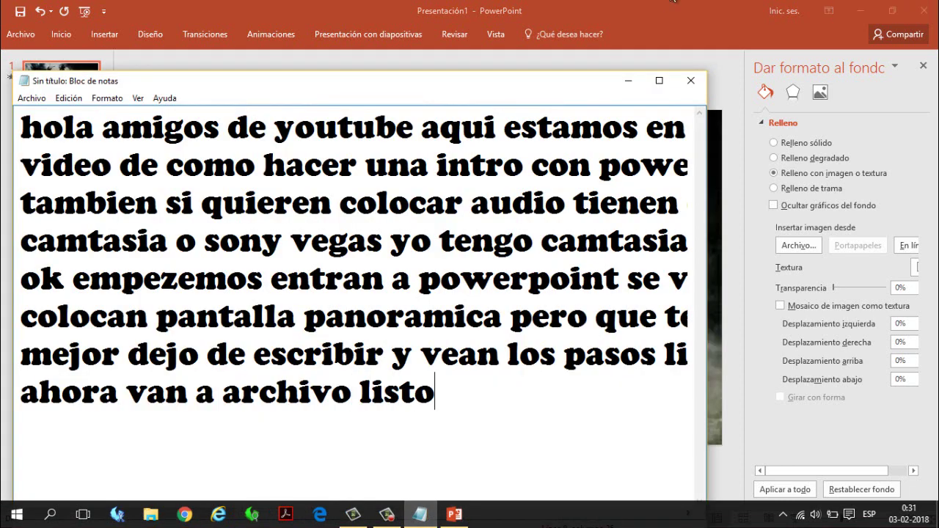
pyautogui.click(628, 81)
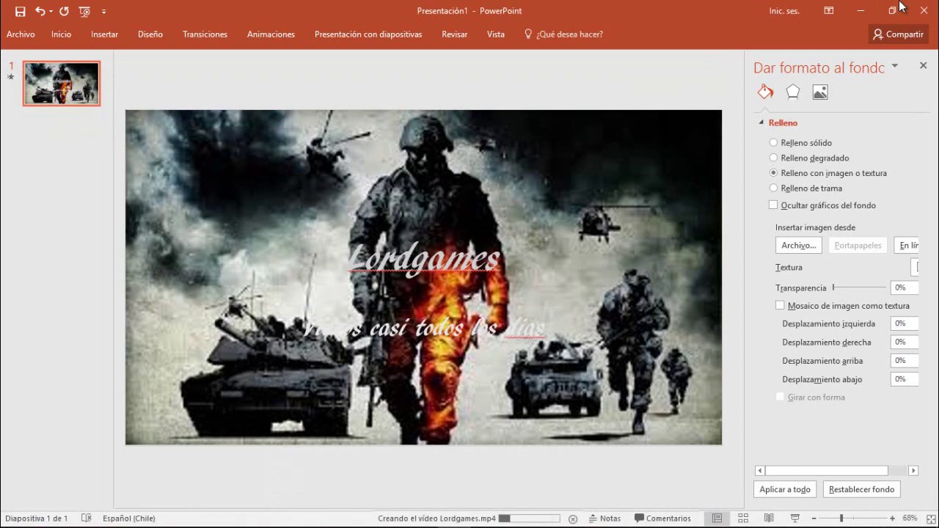
pyautogui.click(860, 10)
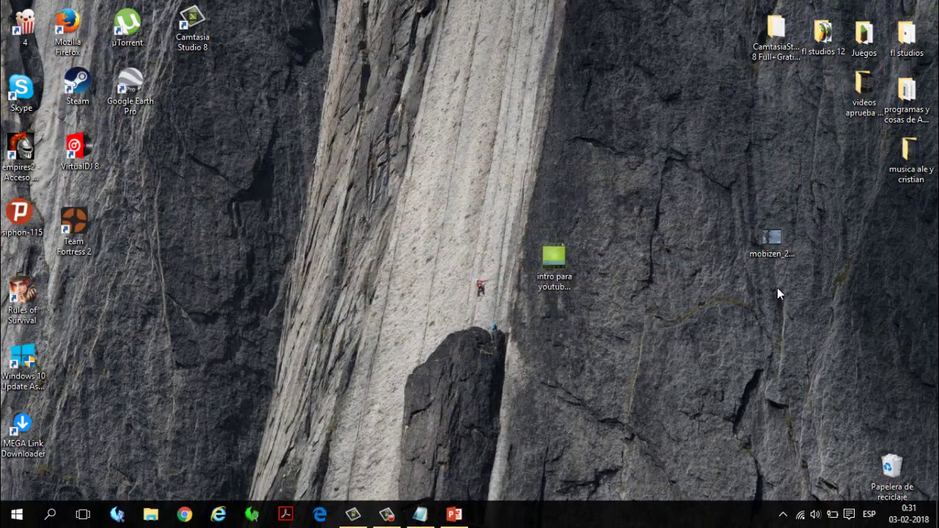
pyautogui.click(421, 514)
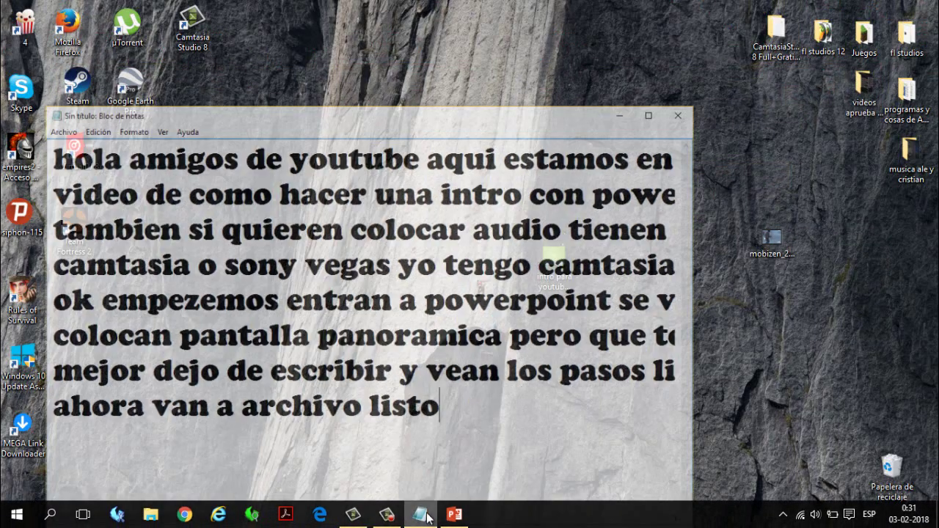
pyautogui.write('a')
pyautogui.press('BackSpace')
pyautogui.write('pues')
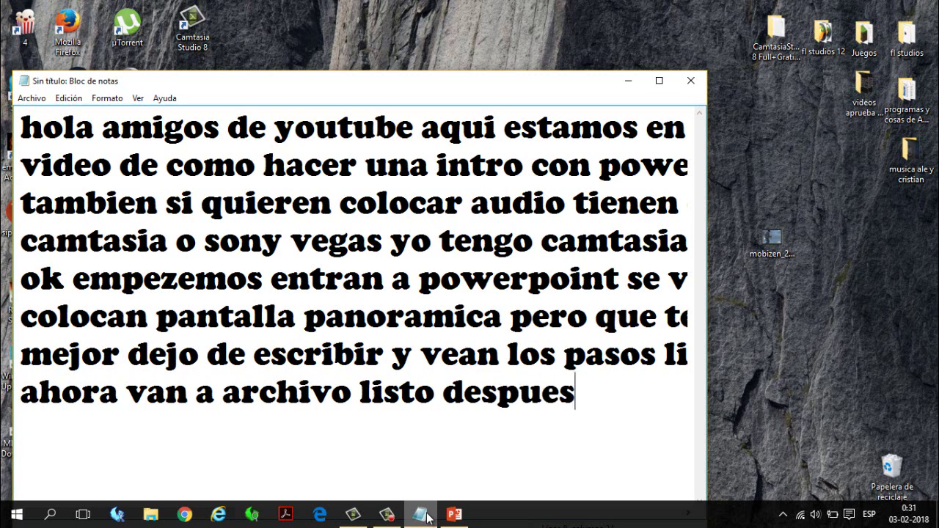
pyautogui.write(' van a camta')
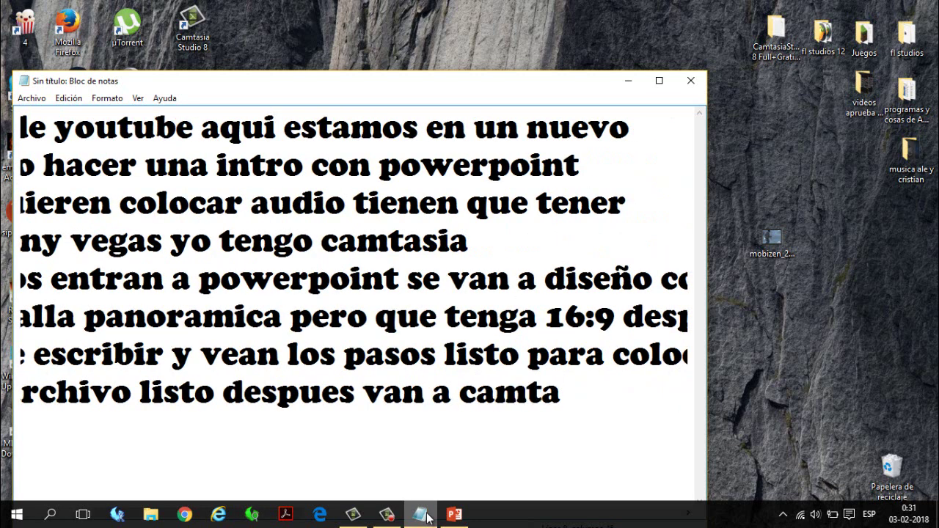
pyautogui.write('sia')
pyautogui.click(358, 521)
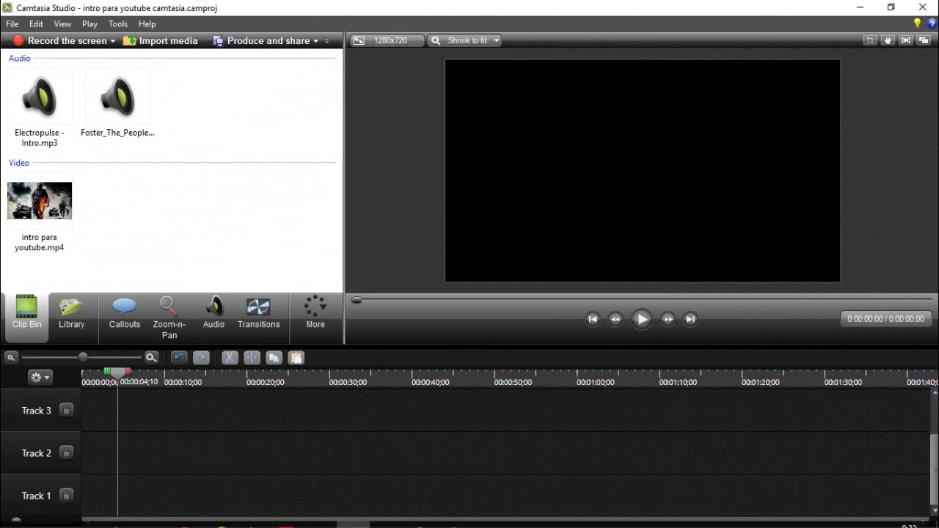
# Append 'van a import media' to the narration note and close Notepad, raising the save prompt.
pyautogui.moveTo(439, 521)
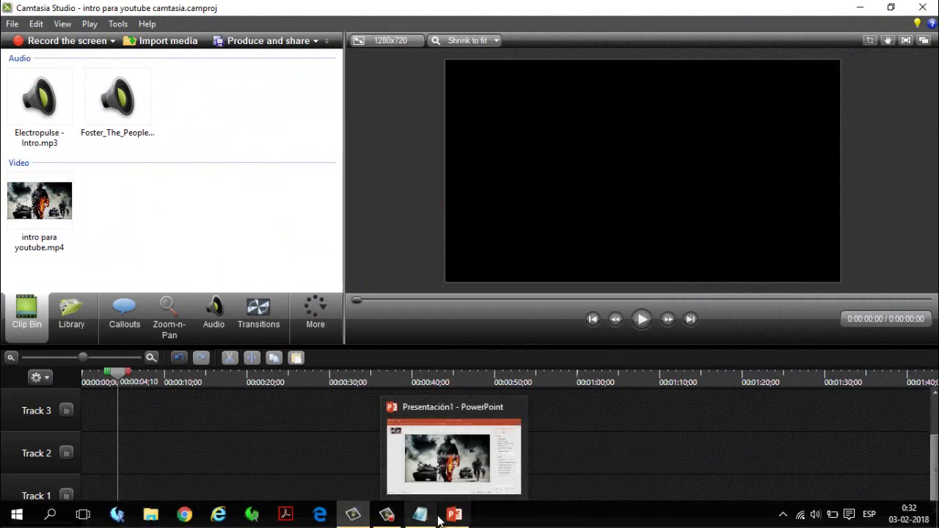
pyautogui.click(430, 518)
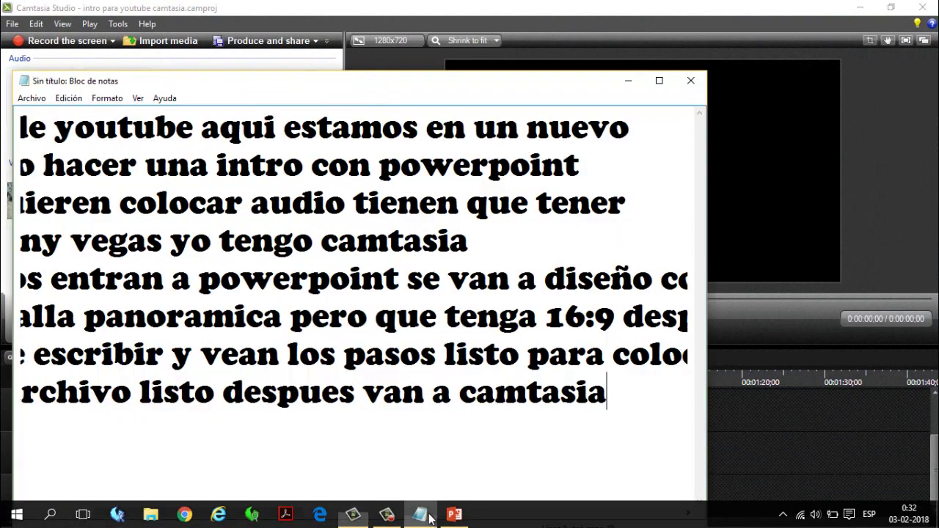
pyautogui.write('van')
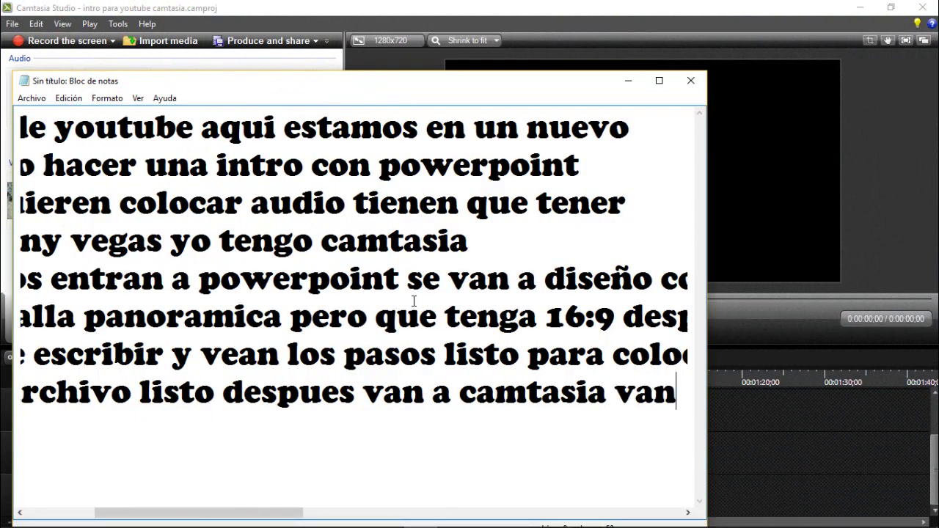
pyautogui.write(' a i')
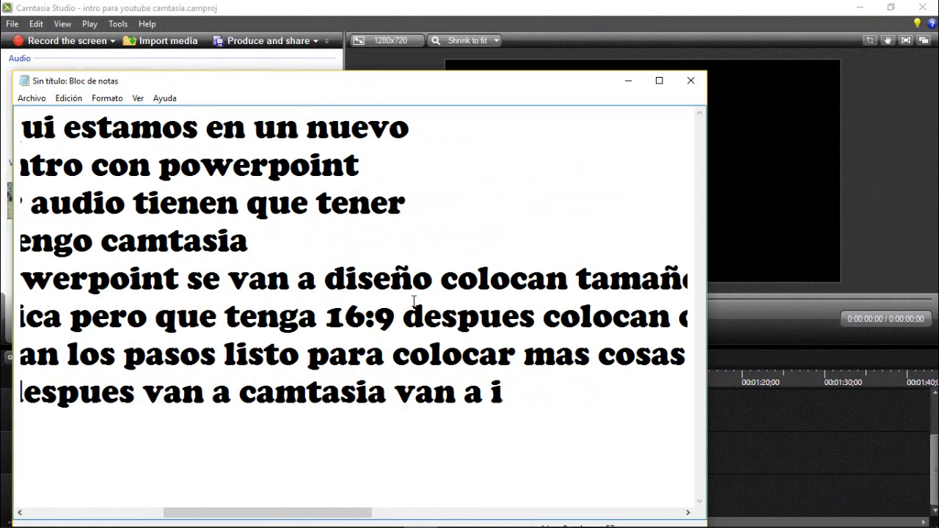
pyautogui.write('mport media')
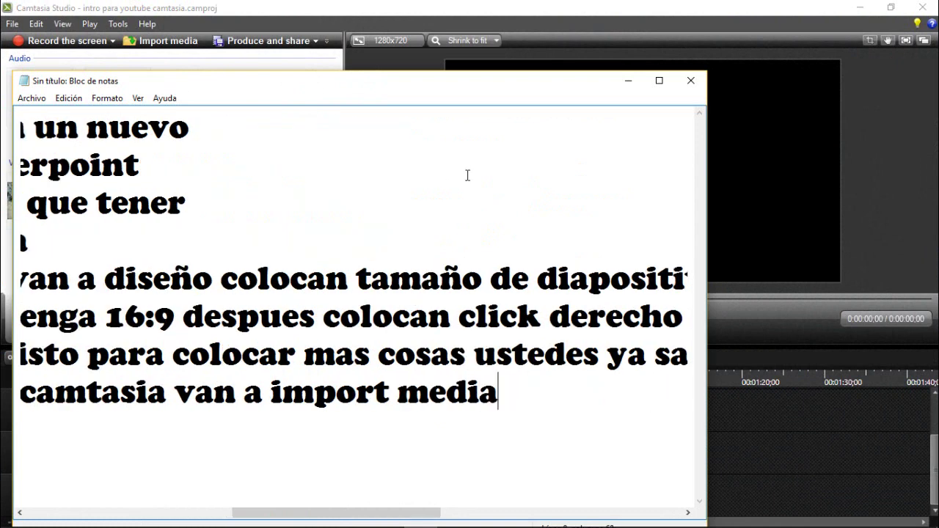
pyautogui.click(690, 81)
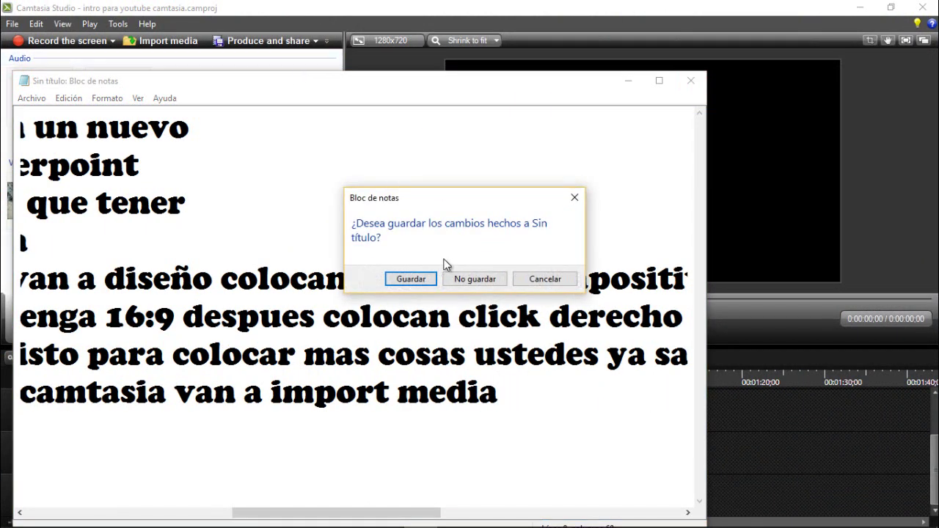
# Dismiss Notepad's save prompt, hide the note, and open then cancel Camtasia's Import media.
pyautogui.click(575, 200)
pyautogui.click(628, 80)
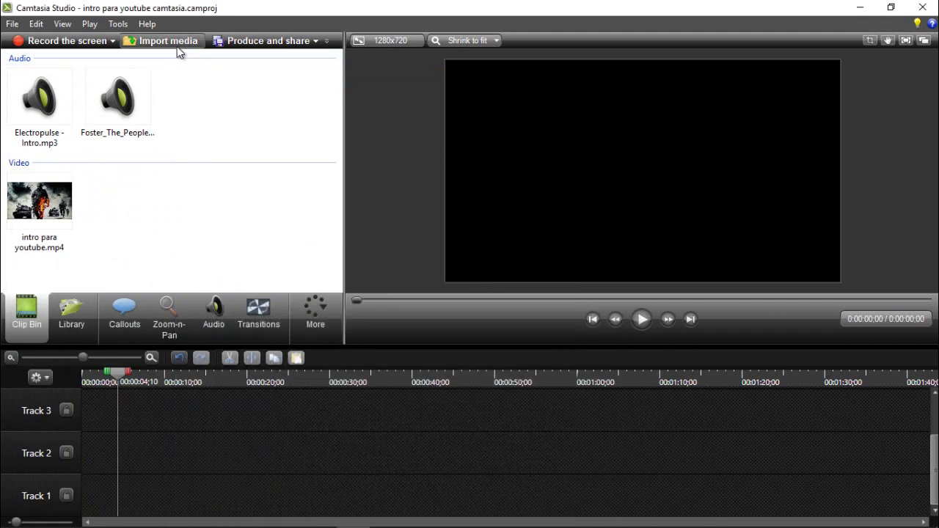
pyautogui.click(177, 46)
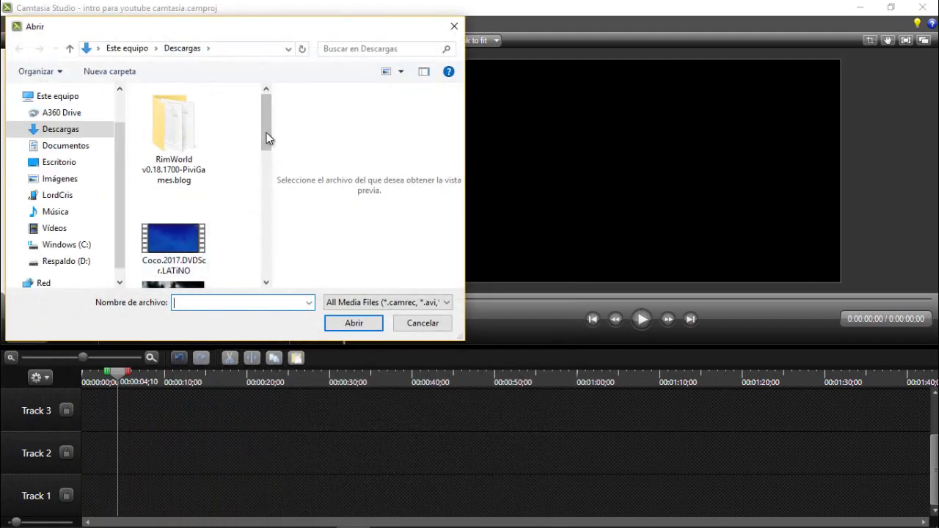
pyautogui.moveTo(266, 138); pyautogui.dragTo(261, 279)
pyautogui.click(419, 322)
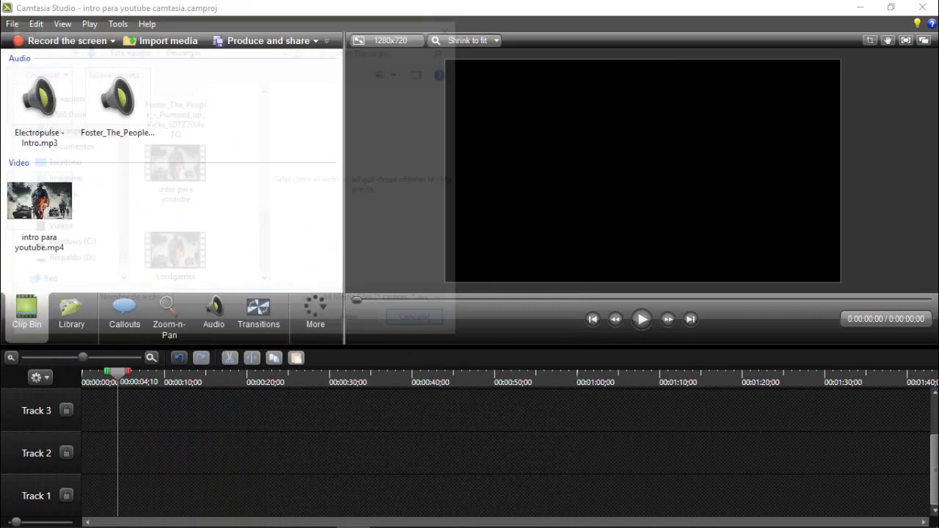
# Close the PowerPoint presentation without saving.
pyautogui.click(452, 517)
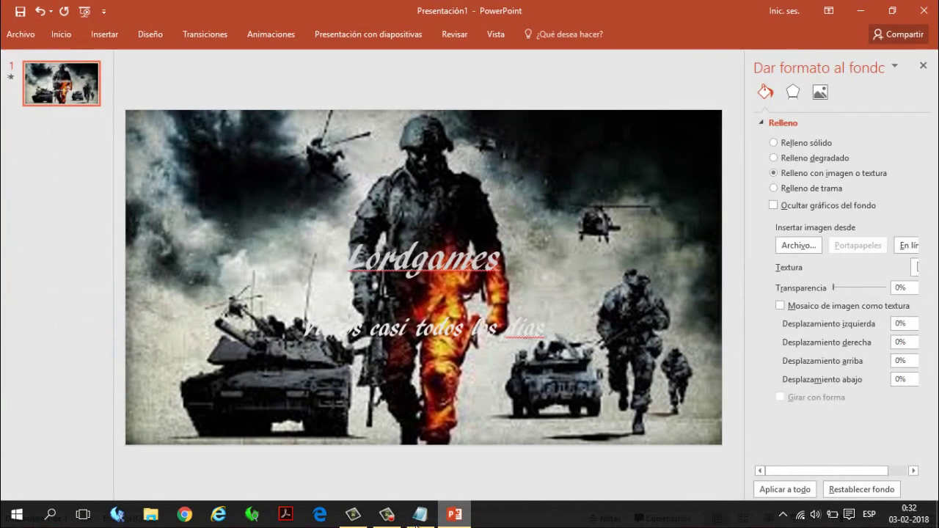
pyautogui.click(922, 11)
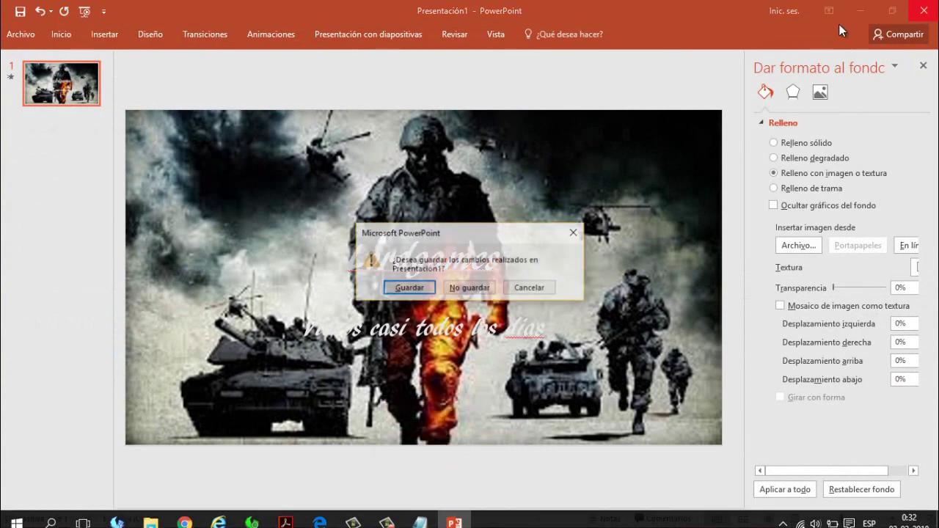
pyautogui.click(487, 289)
# Add 'buscan el video' to the narration note and return to Camtasia.
pyautogui.click(419, 517)
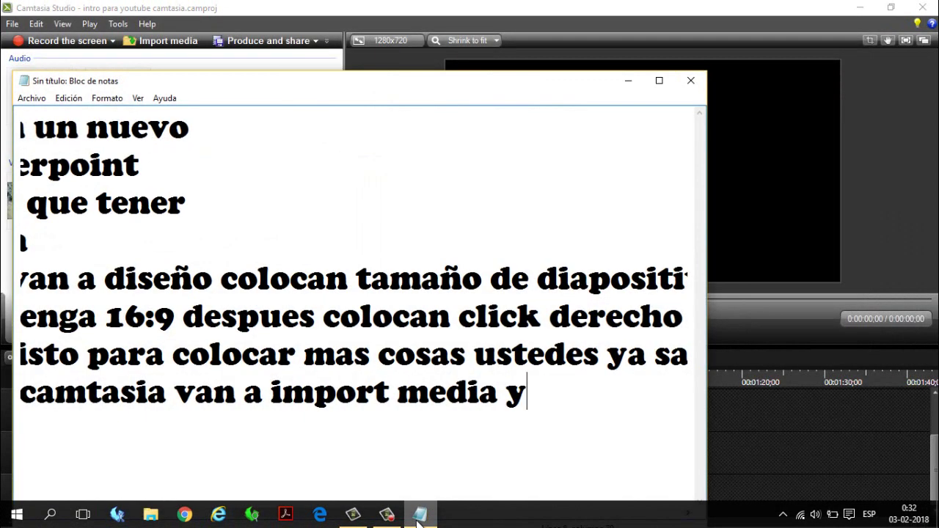
pyautogui.write(' buscan e')
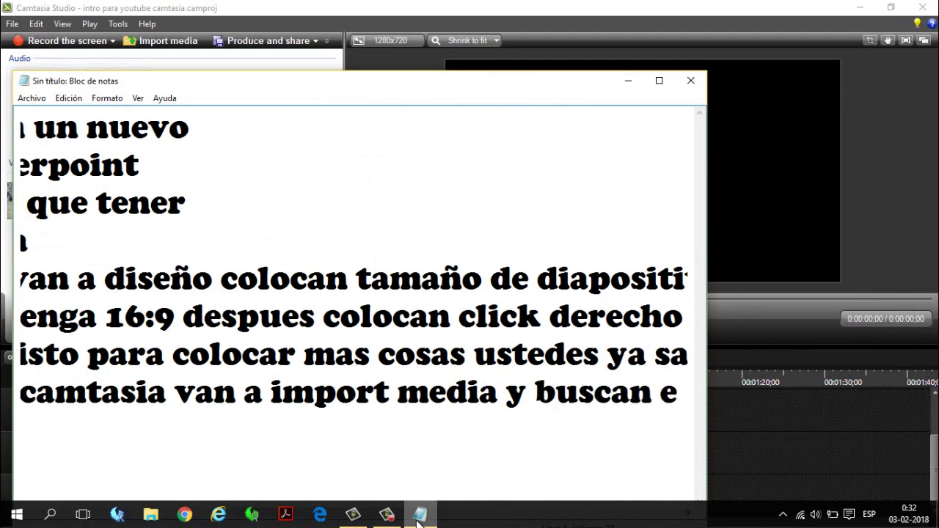
pyautogui.write('l video')
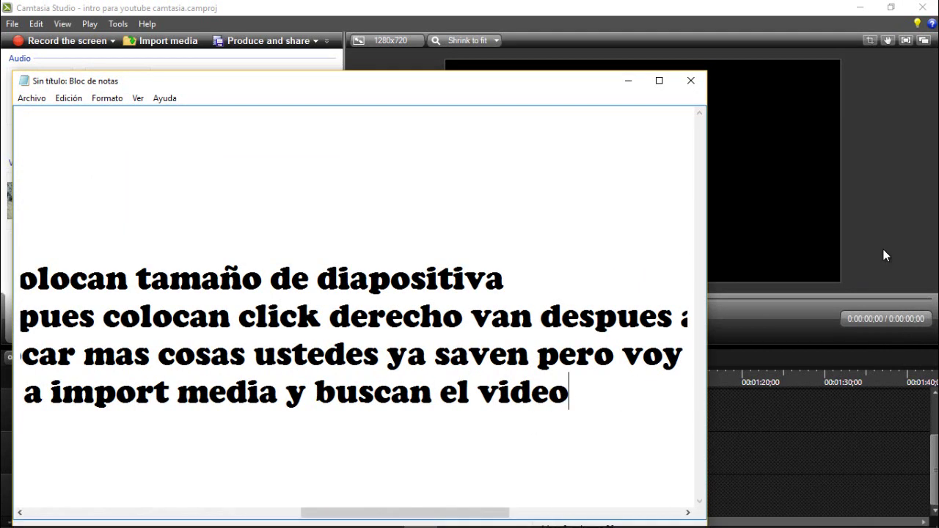
pyautogui.click(883, 249)
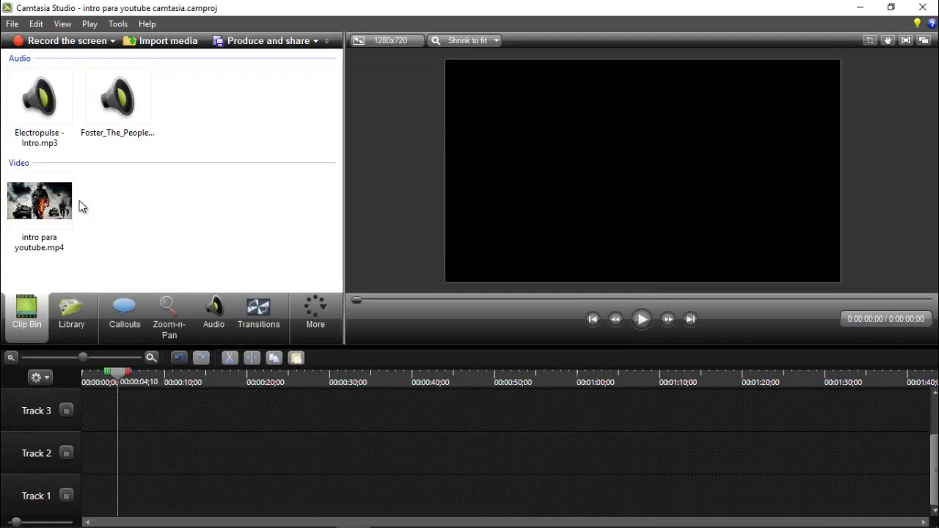
# Place intro para youtube.mp4 at 0:00 on Track 3 and return the playhead to the start.
pyautogui.moveTo(54, 211); pyautogui.dragTo(137, 378)
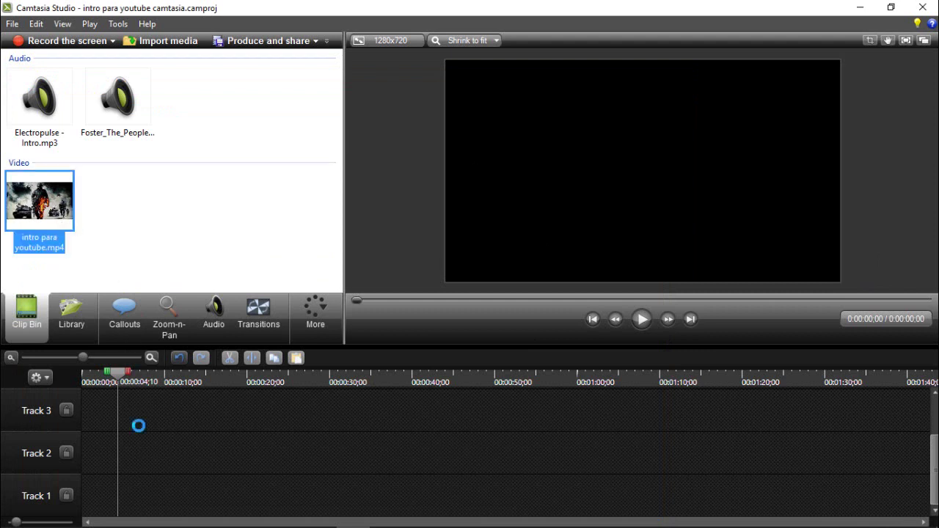
pyautogui.moveTo(142, 431); pyautogui.dragTo(165, 418)
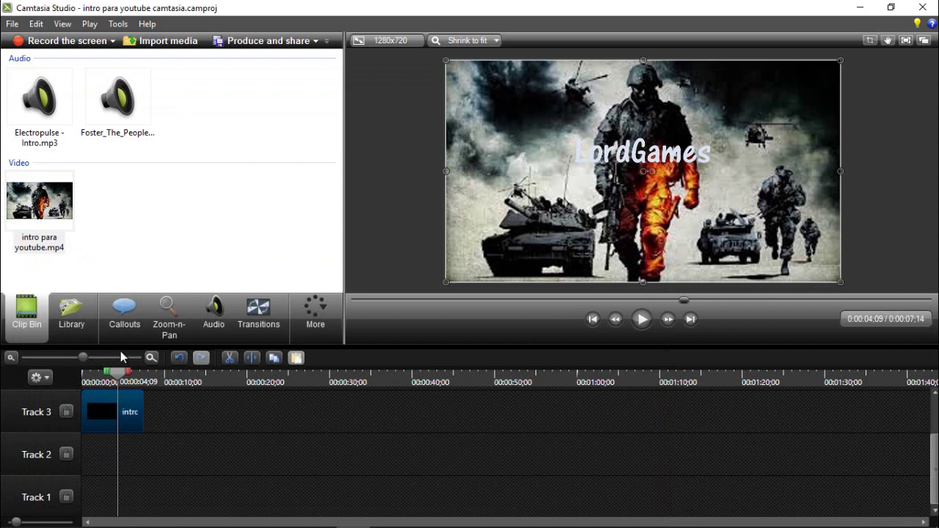
pyautogui.moveTo(114, 377); pyautogui.dragTo(66, 369)
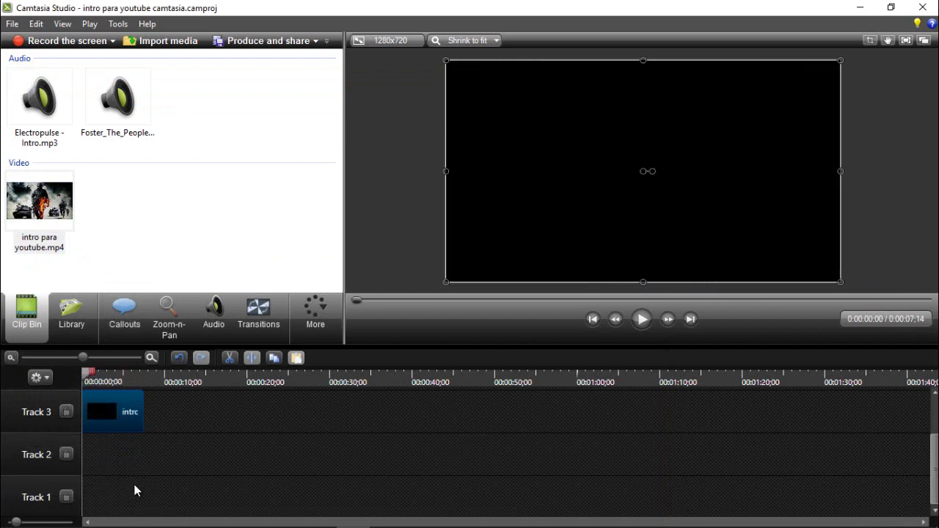
pyautogui.click(113, 446)
pyautogui.moveTo(406, 522)
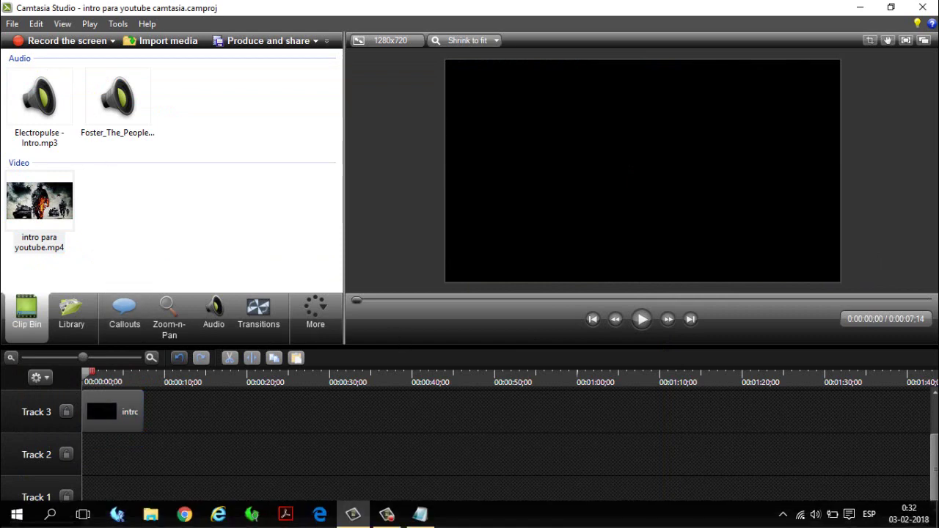
# Extend the Notepad narration line with 'despues colocan aqui'.
pyautogui.click(426, 520)
pyautogui.write('despu')
pyautogui.press('BackSpace')
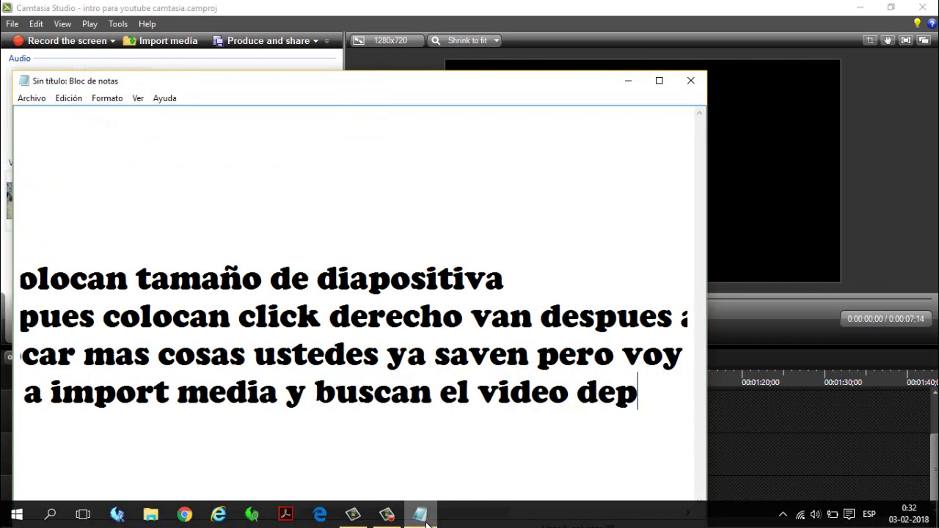
pyautogui.press('BackSpace')
pyautogui.write('spues colo')
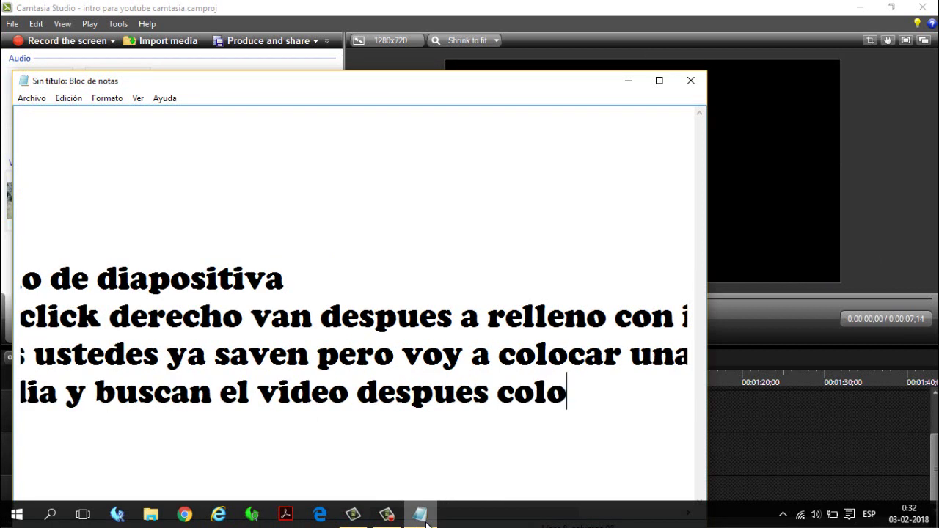
pyautogui.write('can e')
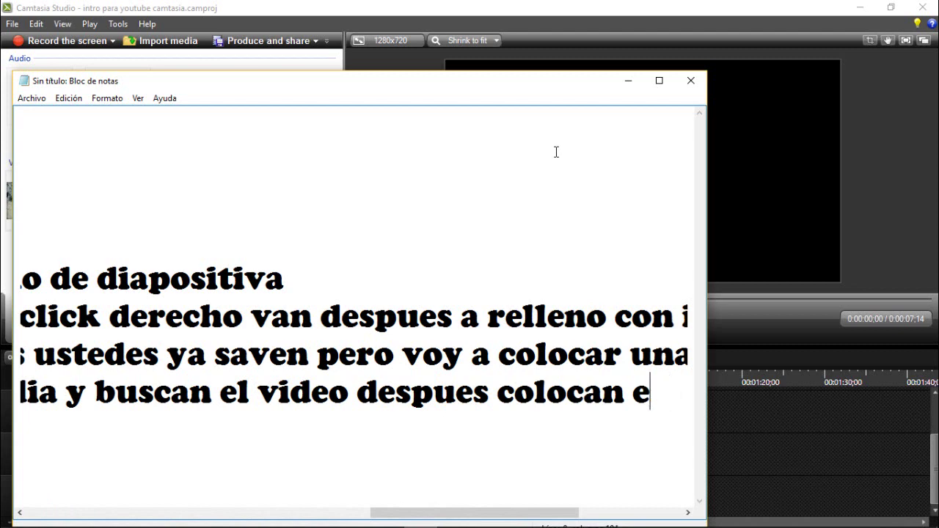
pyautogui.write('nqui')
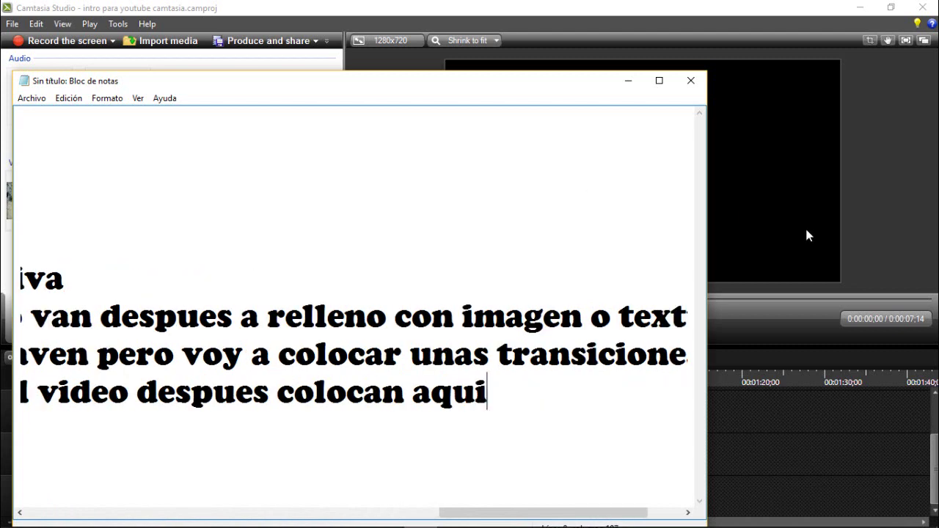
# Silence the original audio of the intro clip on Track 3 from the Audio tab.
pyautogui.click(774, 429)
pyautogui.click(214, 314)
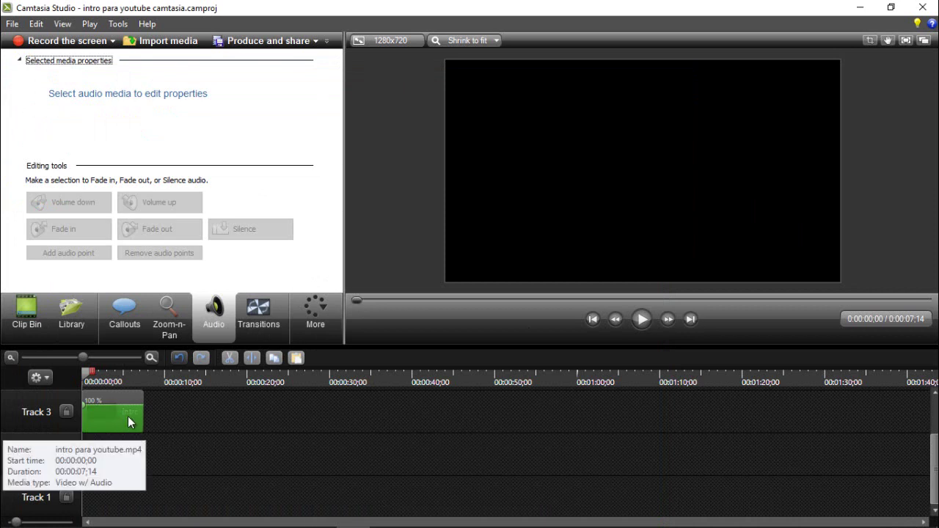
pyautogui.click(121, 412)
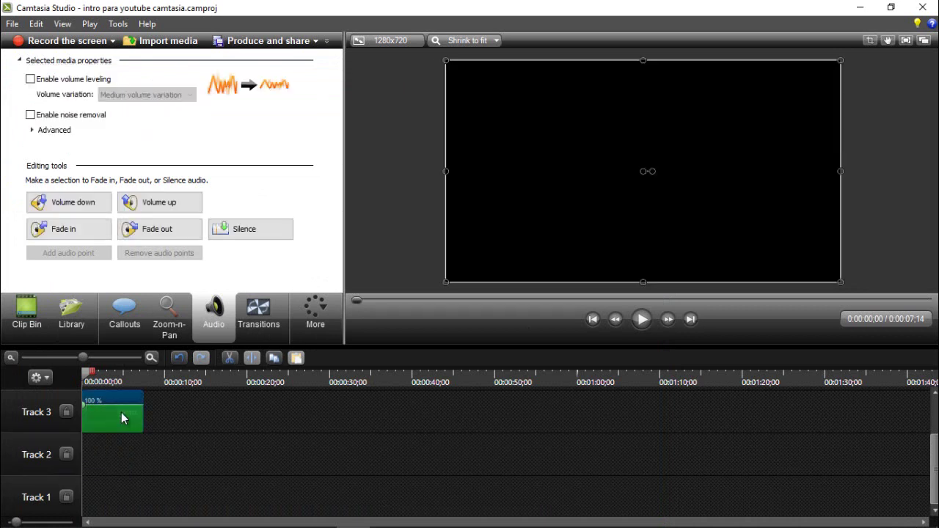
pyautogui.rightClick(121, 412)
pyautogui.click(238, 435)
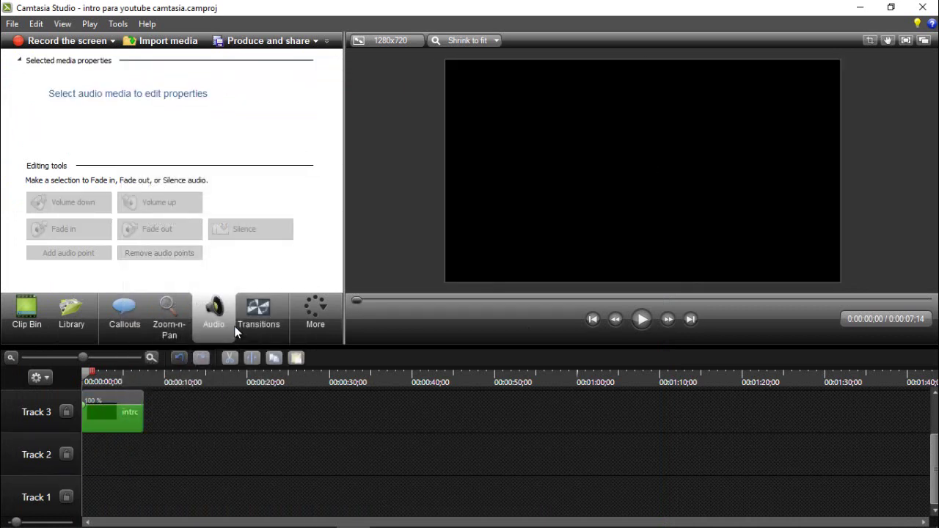
pyautogui.click(98, 425)
pyautogui.click(249, 228)
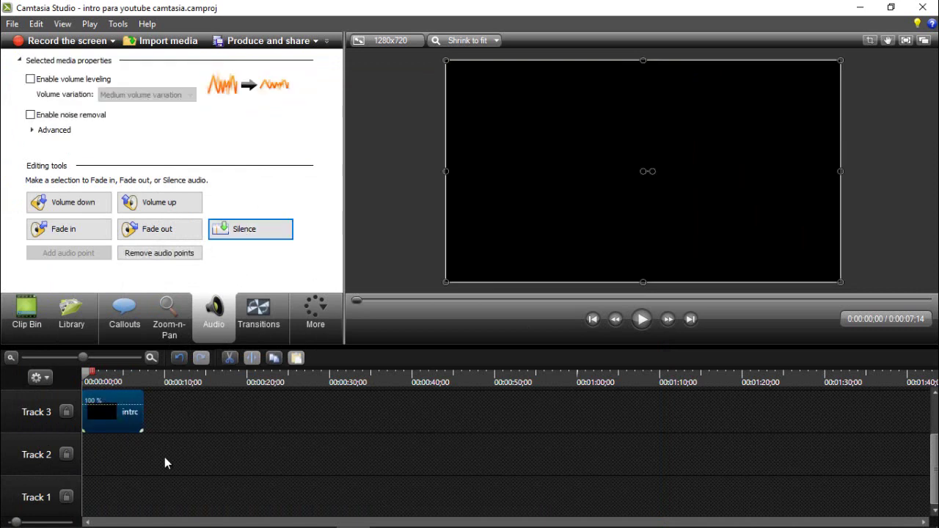
# Browse the Library and expand Theme - Calling Lights.
pyautogui.click(140, 458)
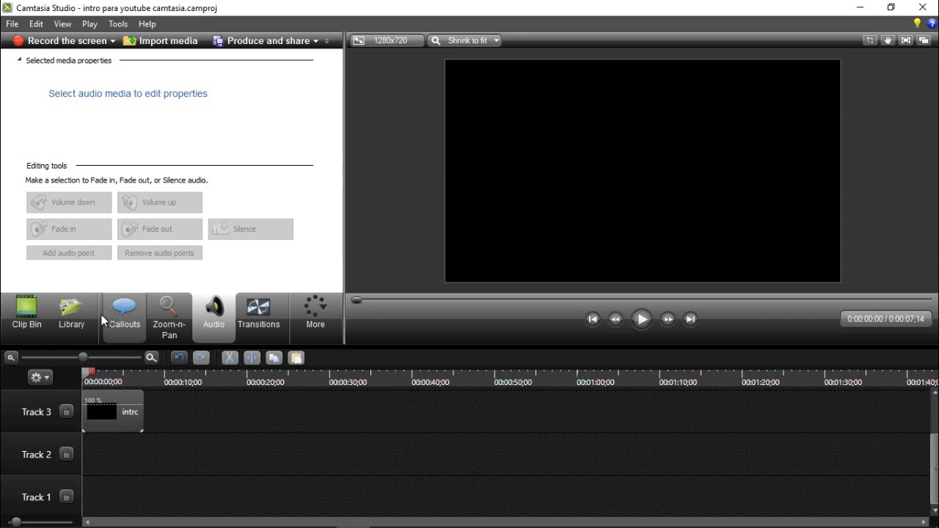
pyautogui.click(71, 316)
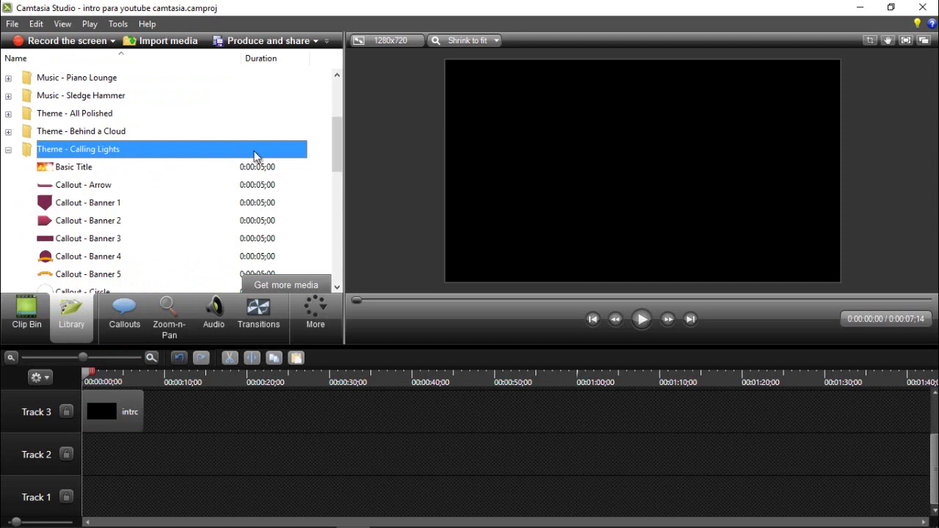
pyautogui.moveTo(337, 151)
pyautogui.mouseDown()
pyautogui.moveTo(337, 111)
pyautogui.moveTo(349, 272)
pyautogui.moveTo(348, 188)
pyautogui.mouseUp()
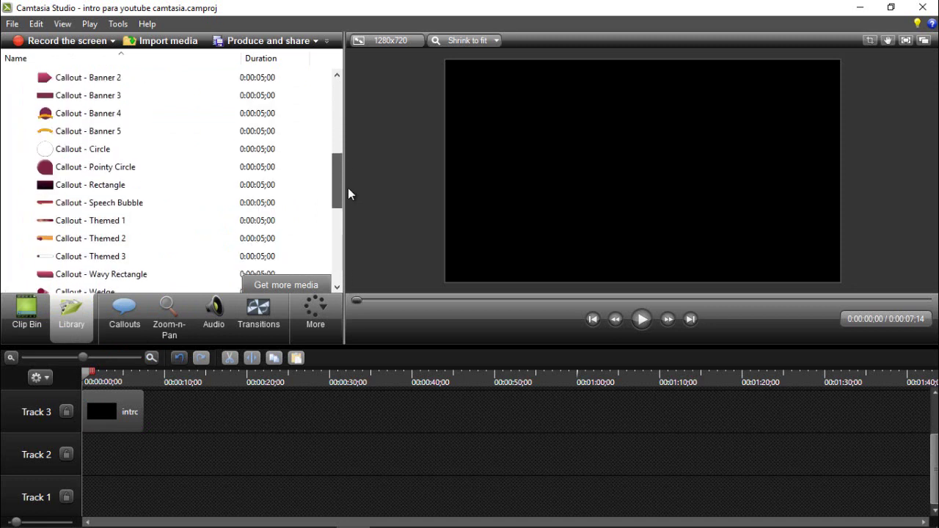
# Append 'y buscan la musica que quieren' to the Notepad narration.
pyautogui.click(421, 524)
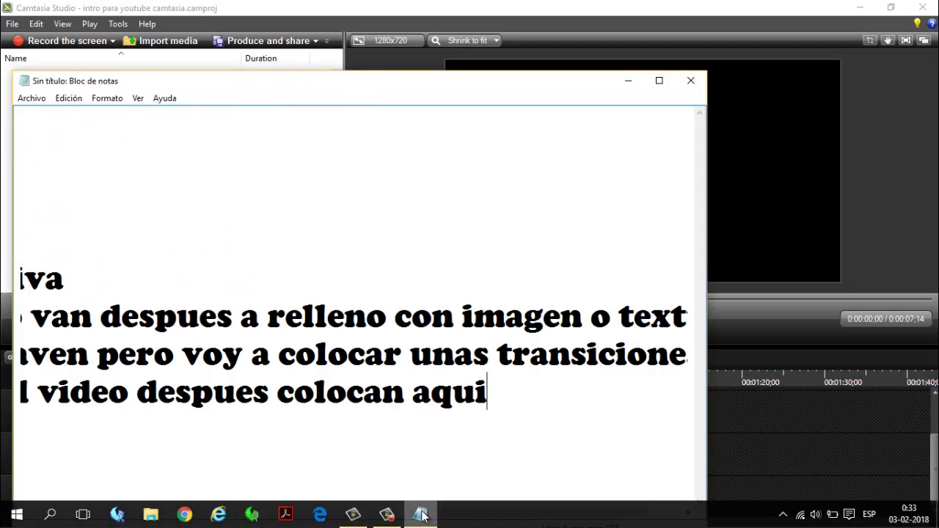
pyautogui.write(' y busc')
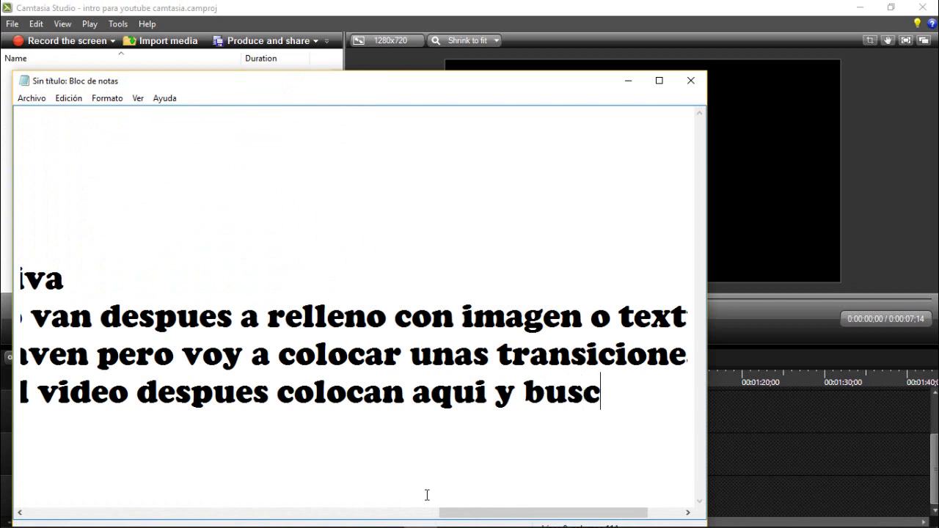
pyautogui.write('an ')
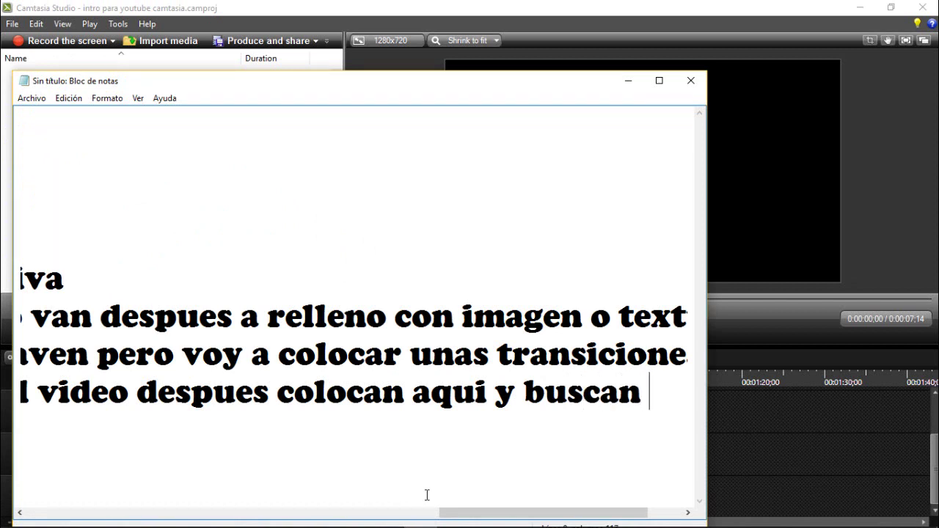
pyautogui.write('la mus')
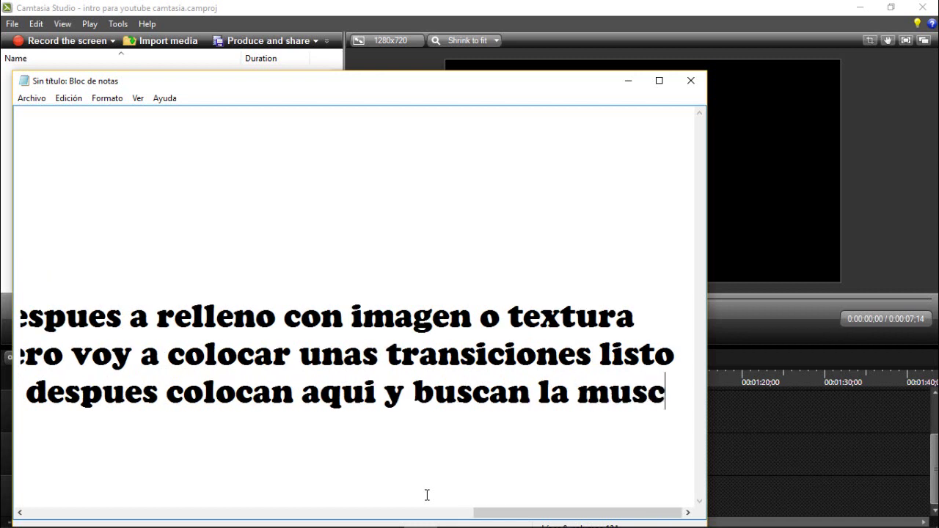
pyautogui.write('ica que qu')
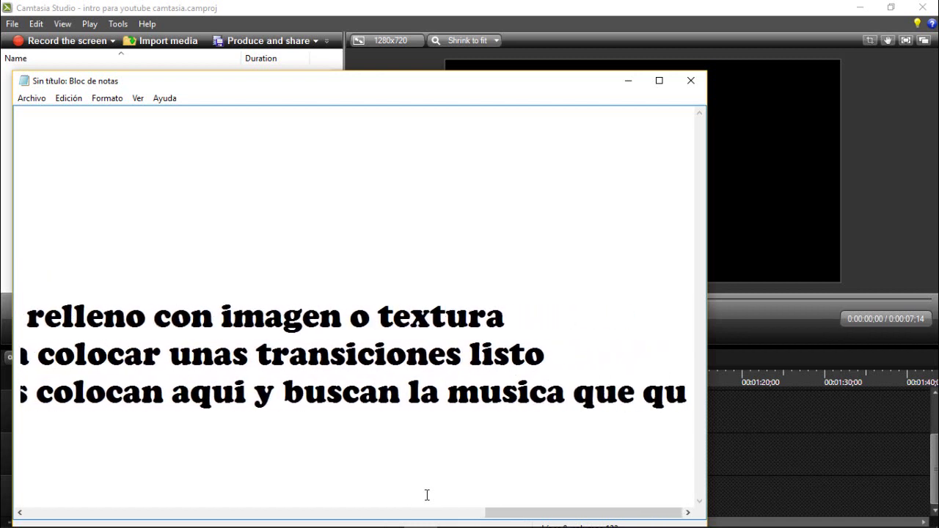
pyautogui.write('ieren')
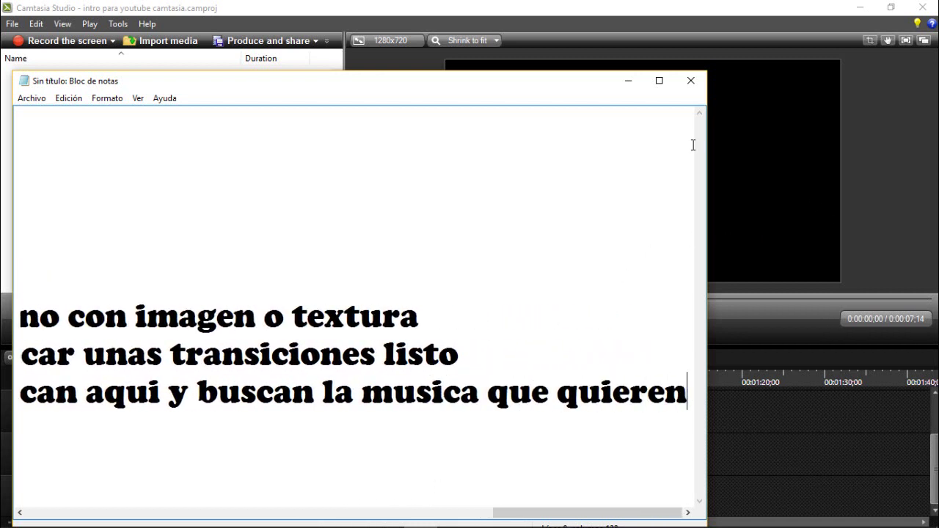
# Minimize Notepad and look through the Callouts, Audio and Transitions tabs.
pyautogui.click(628, 81)
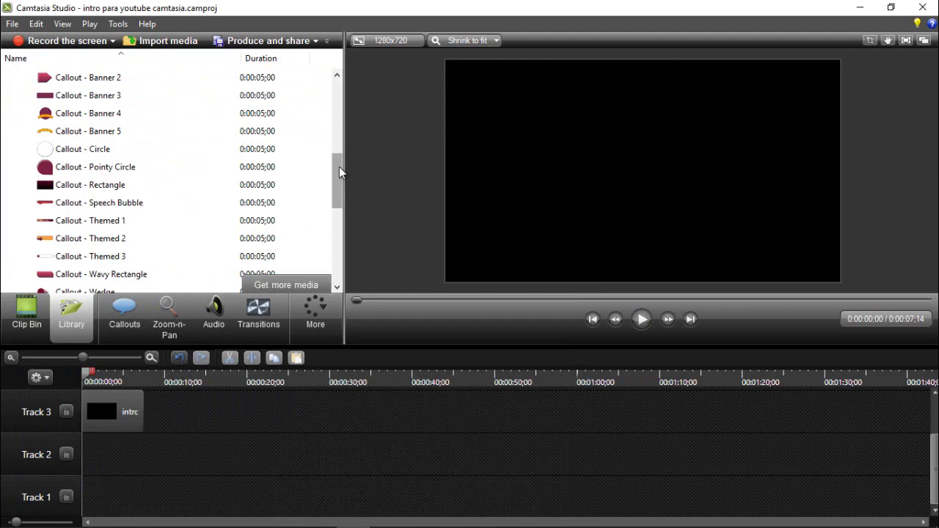
pyautogui.moveTo(339, 168); pyautogui.dragTo(357, 85)
pyautogui.click(136, 312)
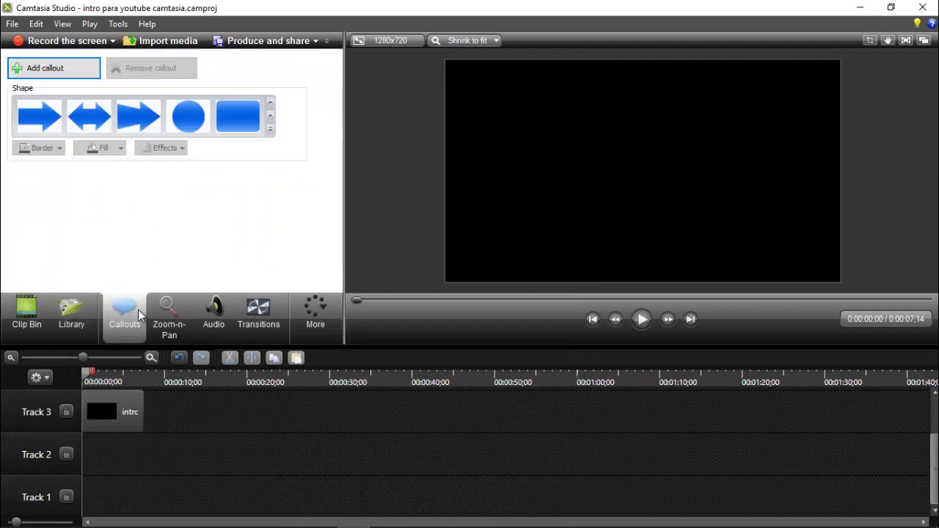
pyautogui.click(91, 305)
pyautogui.click(208, 307)
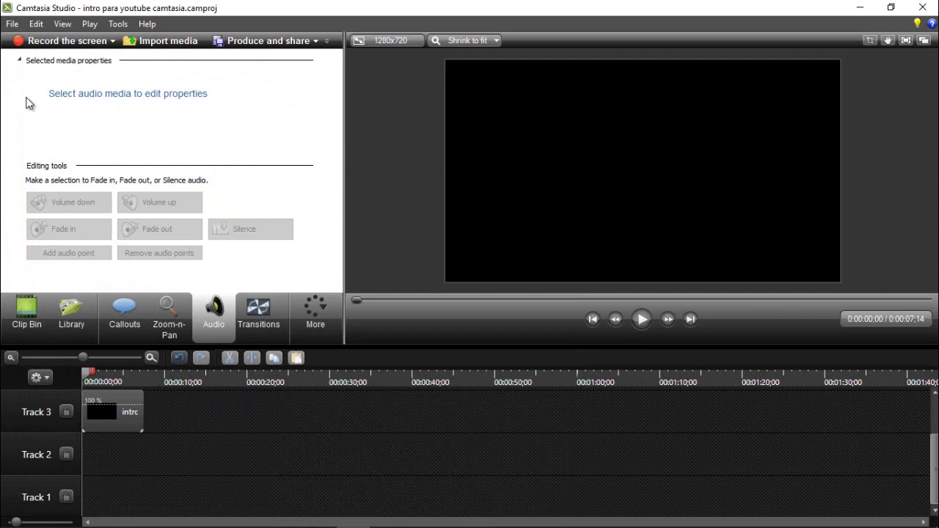
pyautogui.click(255, 313)
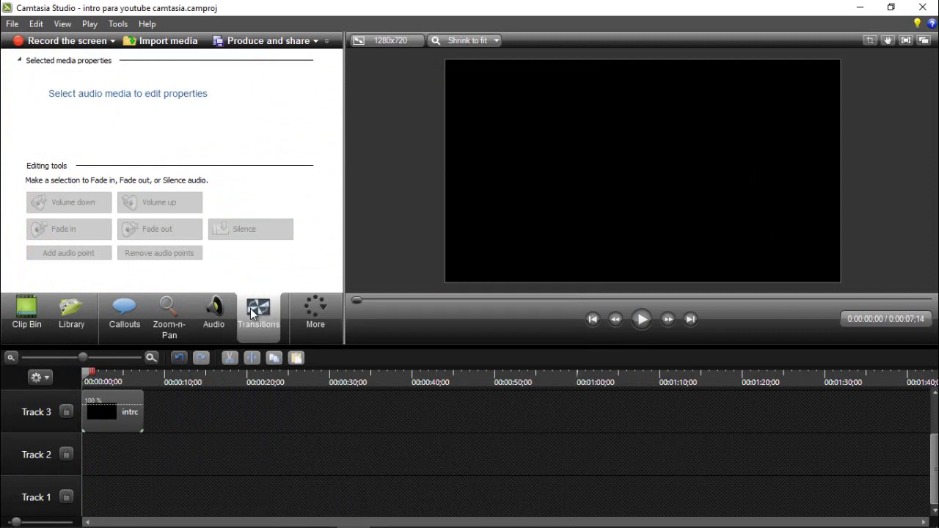
# Decline deleting Library assets and show the Clip Bin with Electropulse - Intro.mp3.
pyautogui.click(77, 333)
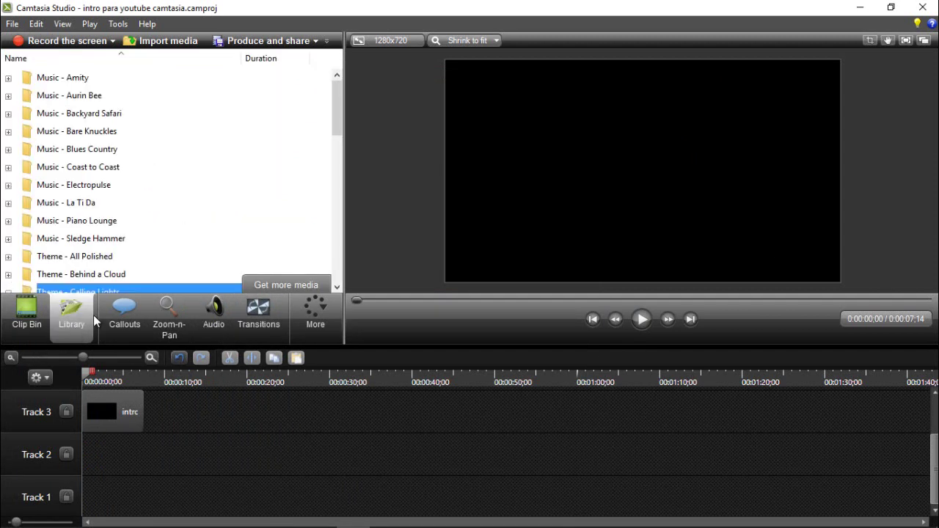
pyautogui.press('Delete')
pyautogui.click(593, 352)
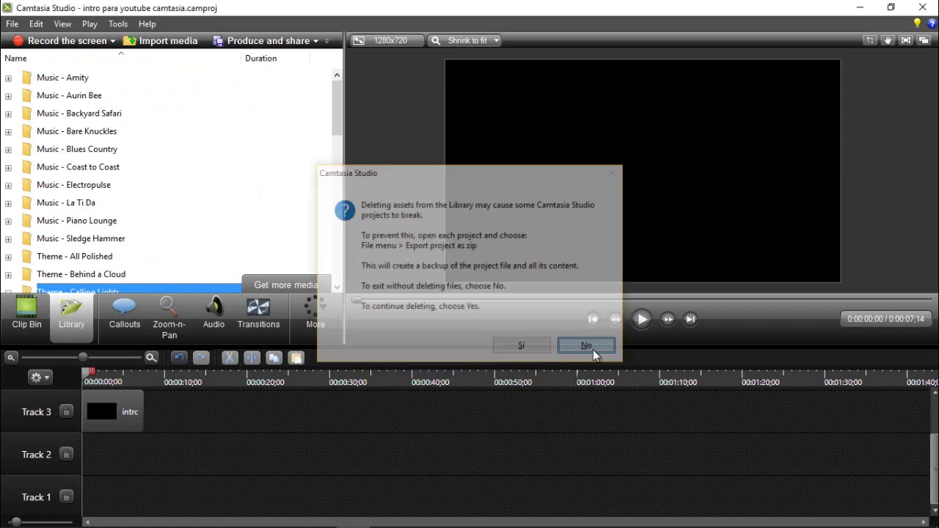
pyautogui.click(18, 324)
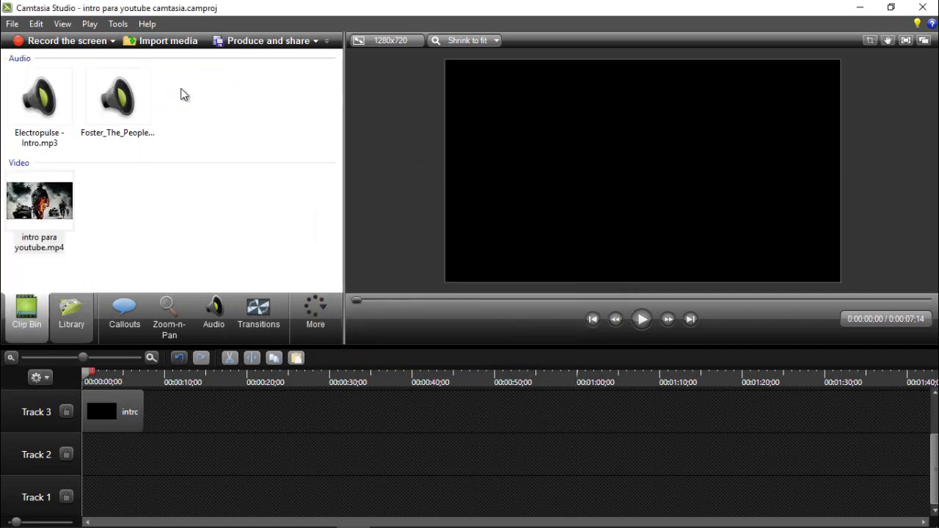
# Drop Electropulse - Intro.mp3 on Track 2, trim it to 0:07;14, and preview the intro.
pyautogui.moveTo(43, 103)
pyautogui.mouseDown()
pyautogui.moveTo(143, 433)
pyautogui.moveTo(121, 456)
pyautogui.mouseUp()
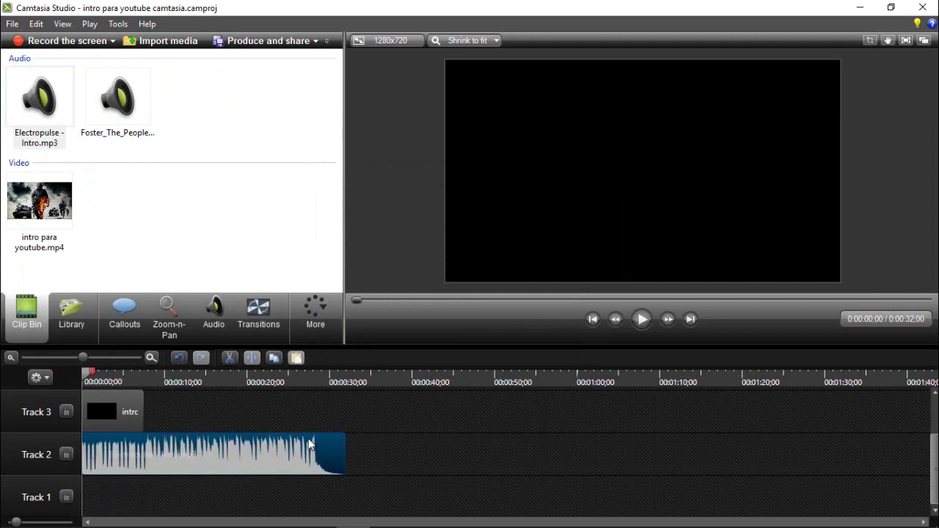
pyautogui.moveTo(345, 446); pyautogui.dragTo(143, 454)
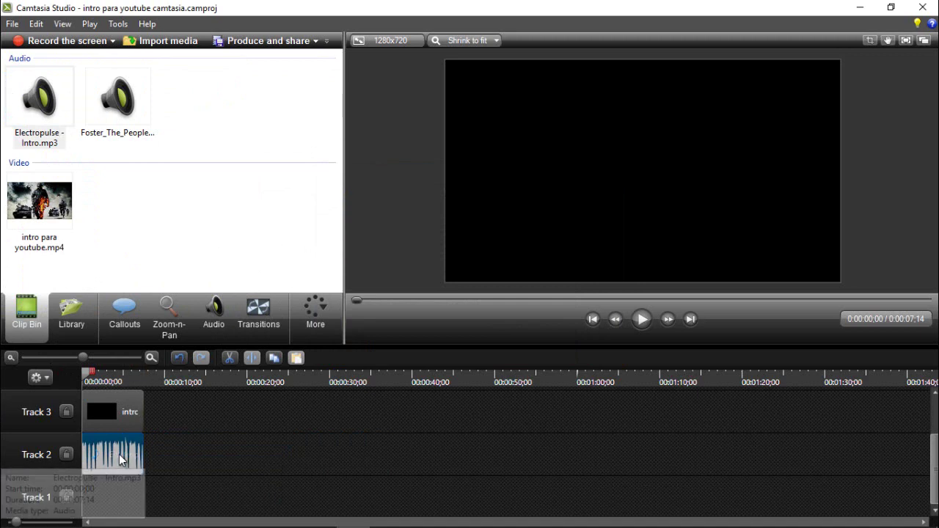
pyautogui.click(125, 422)
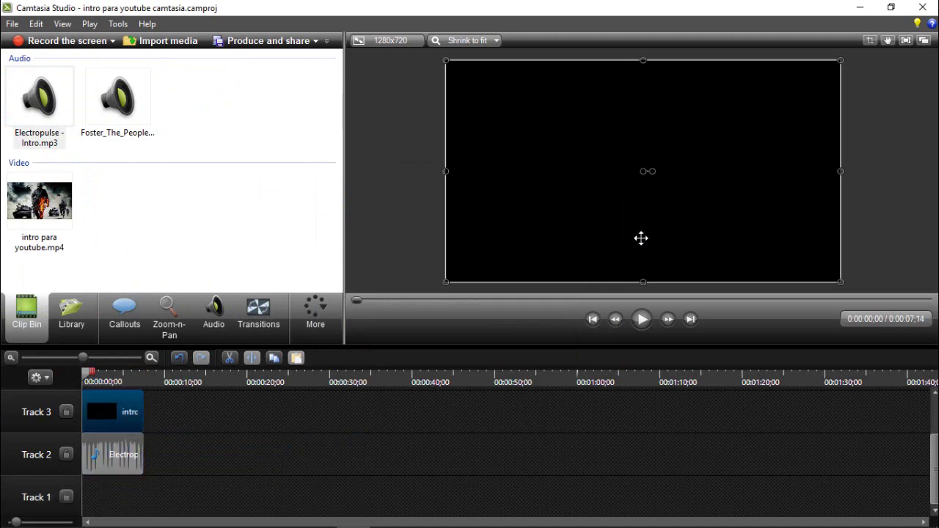
pyautogui.press('space')
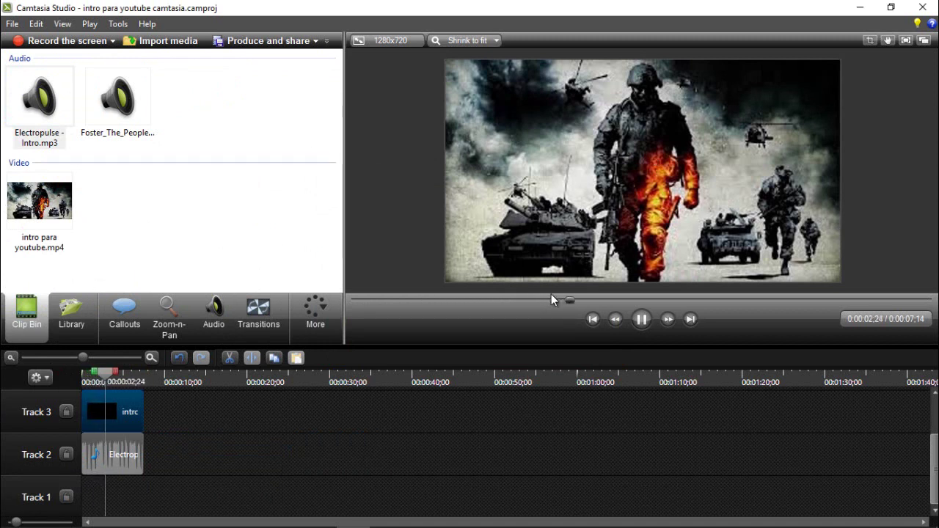
pyautogui.press('XF86AudioLowerVolume')
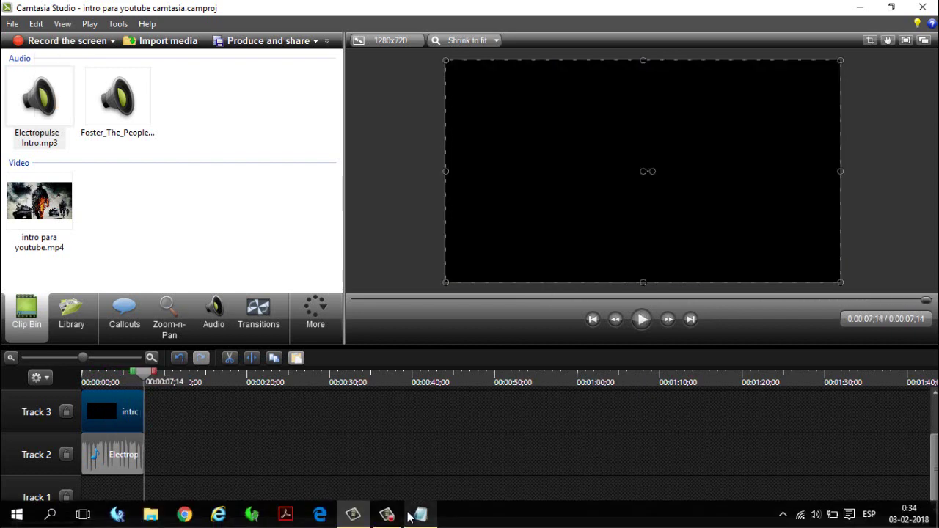
# Add 'listo ahora van a file' to the Notepad narration.
pyautogui.click(415, 515)
pyautogui.write('listo')
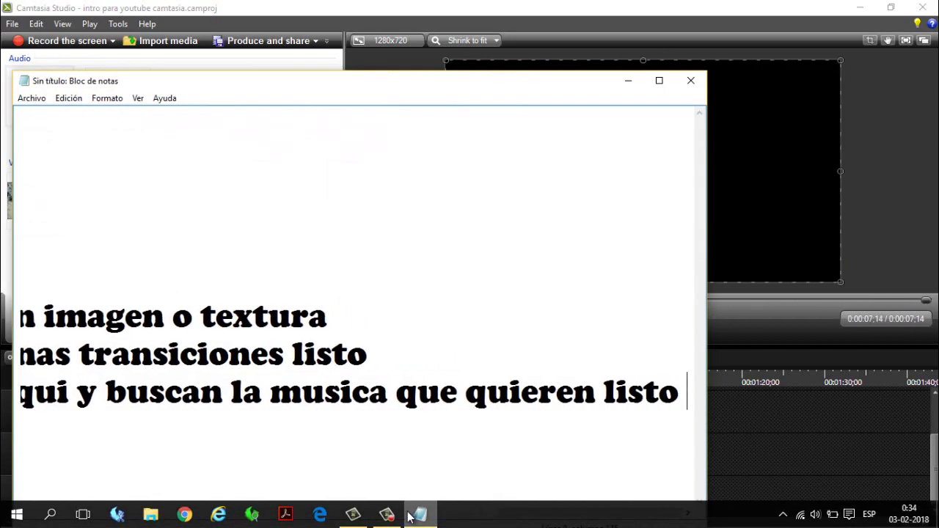
pyautogui.write(' ahora va')
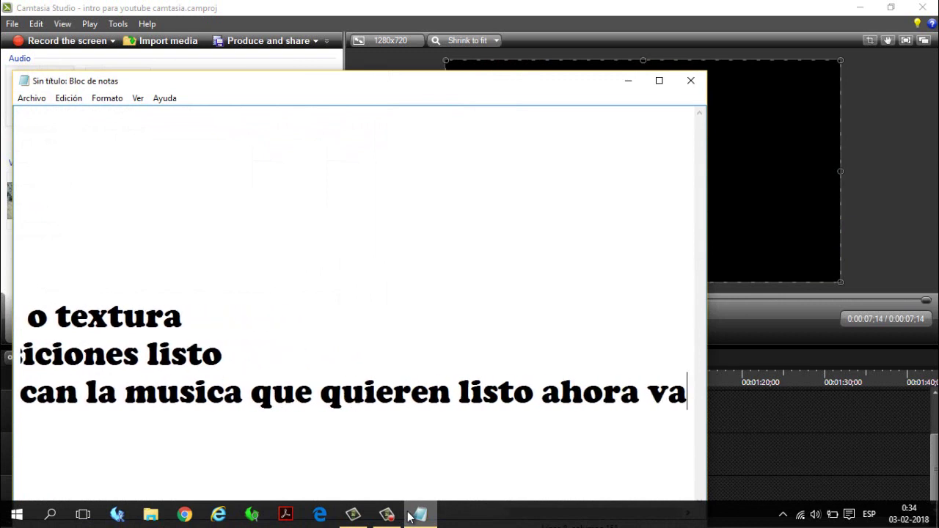
pyautogui.write('n a')
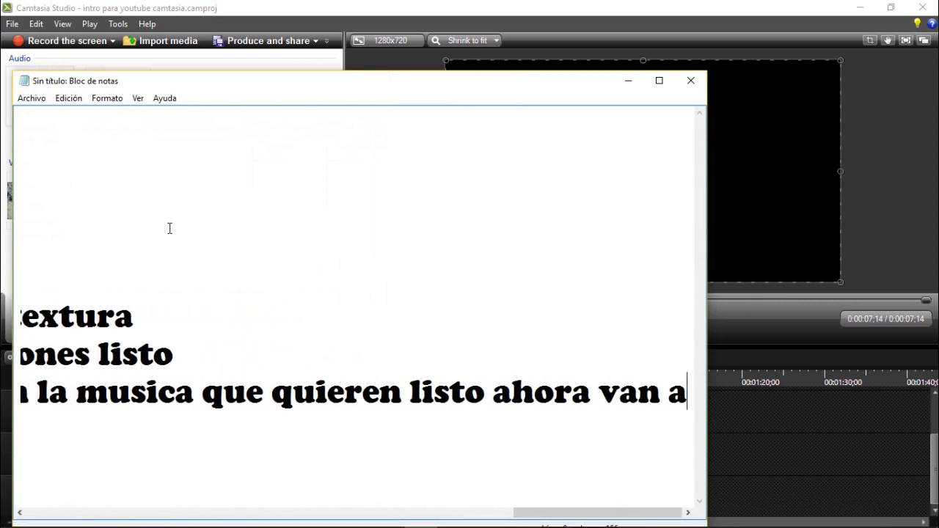
pyautogui.write(' fi')
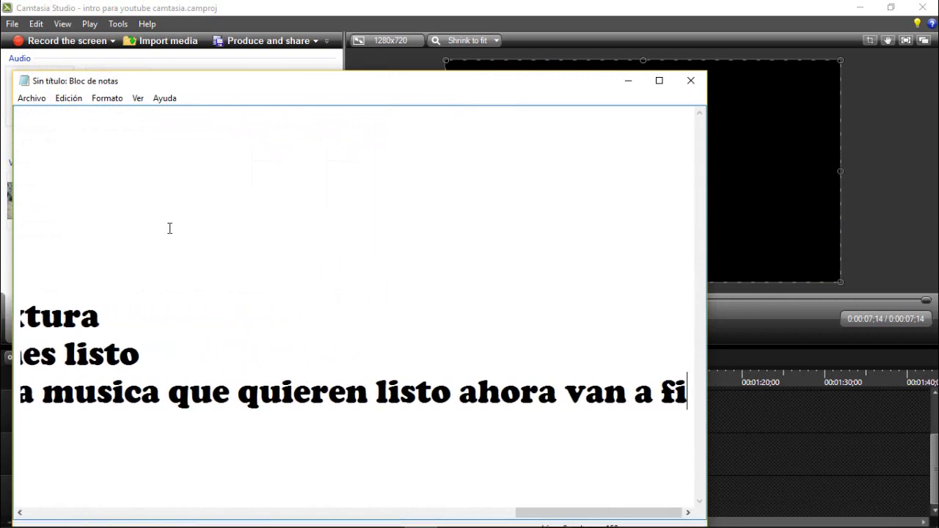
pyautogui.write('le')
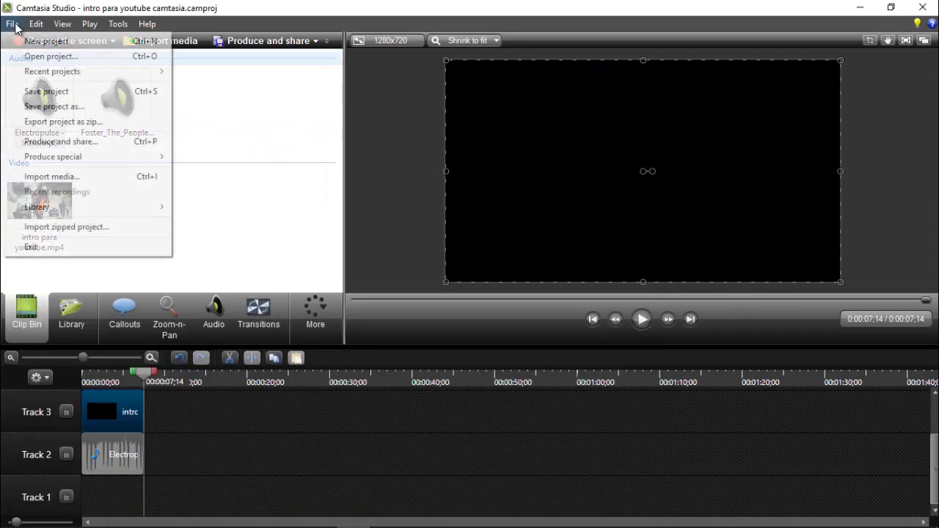
# Start File > Produce and share using custom production settings.
pyautogui.click(11, 24)
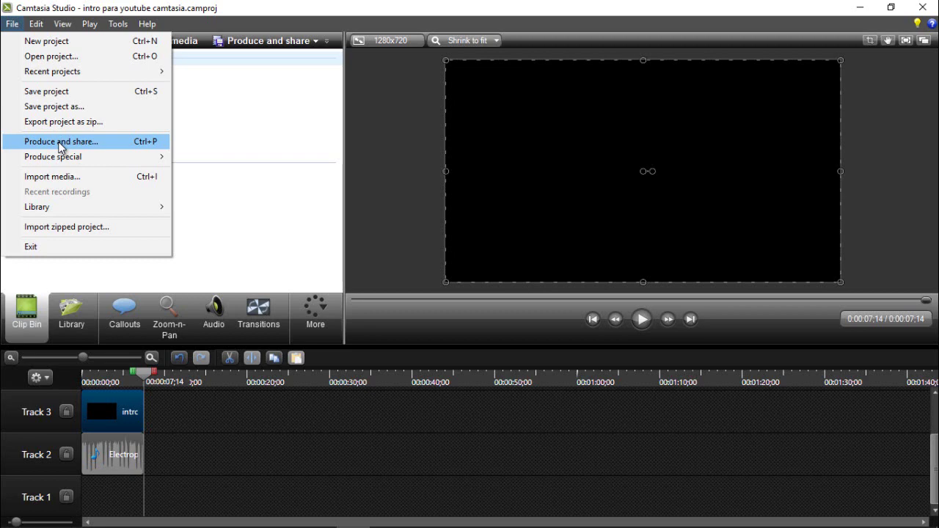
pyautogui.click(61, 144)
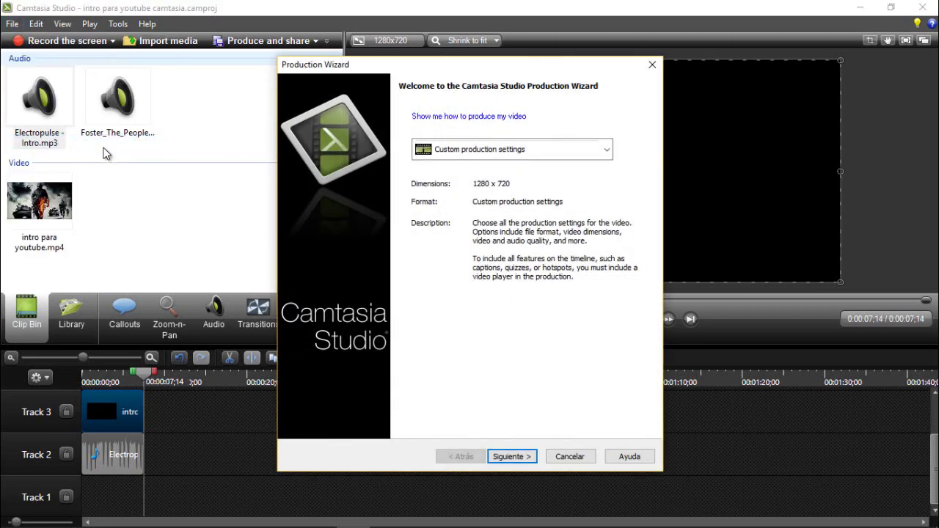
pyautogui.click(493, 149)
pyautogui.click(464, 315)
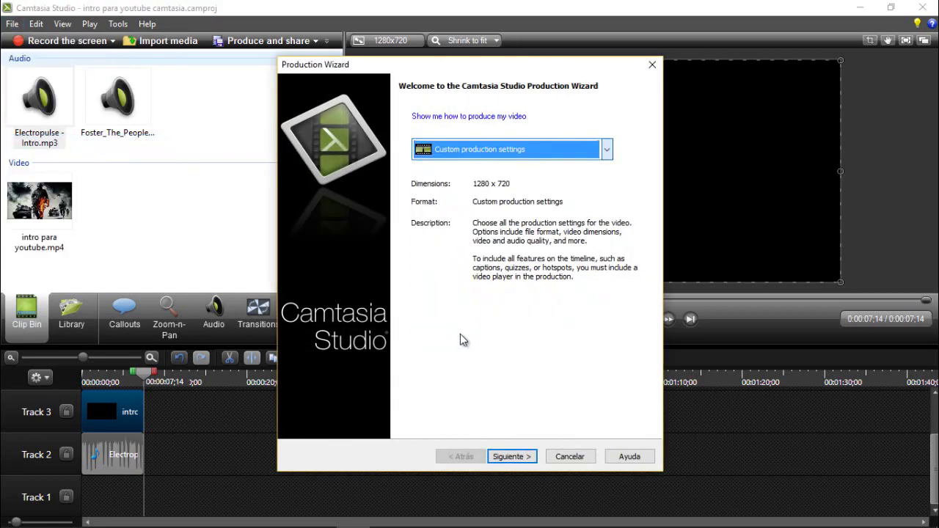
pyautogui.click(517, 456)
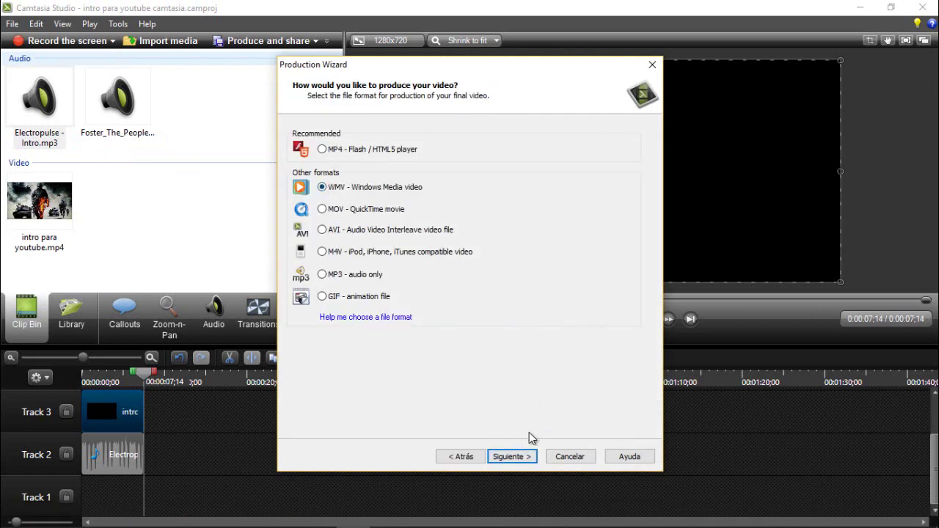
# Keep WMV output at 1280x720 through the wizard, declining to overwrite the existing file.
pyautogui.click(523, 456)
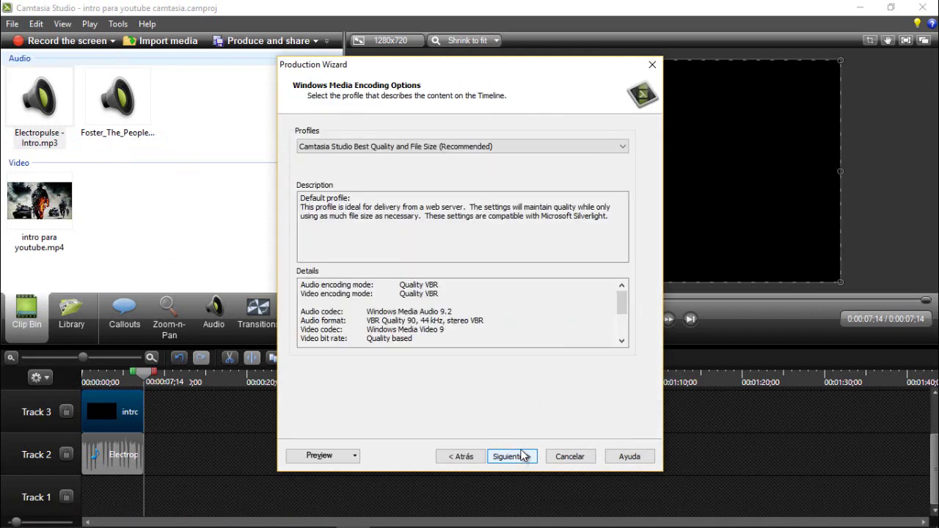
pyautogui.click(523, 456)
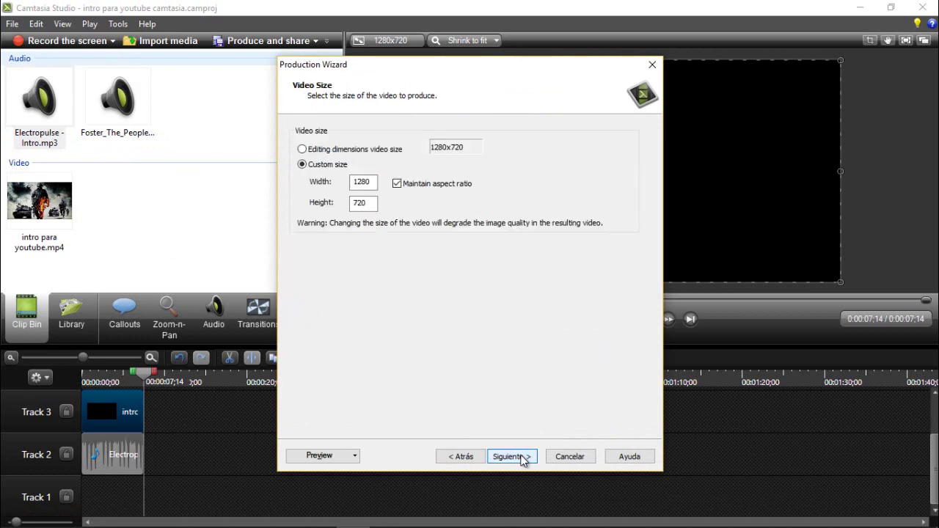
pyautogui.click(523, 456)
pyautogui.click(523, 457)
pyautogui.click(523, 456)
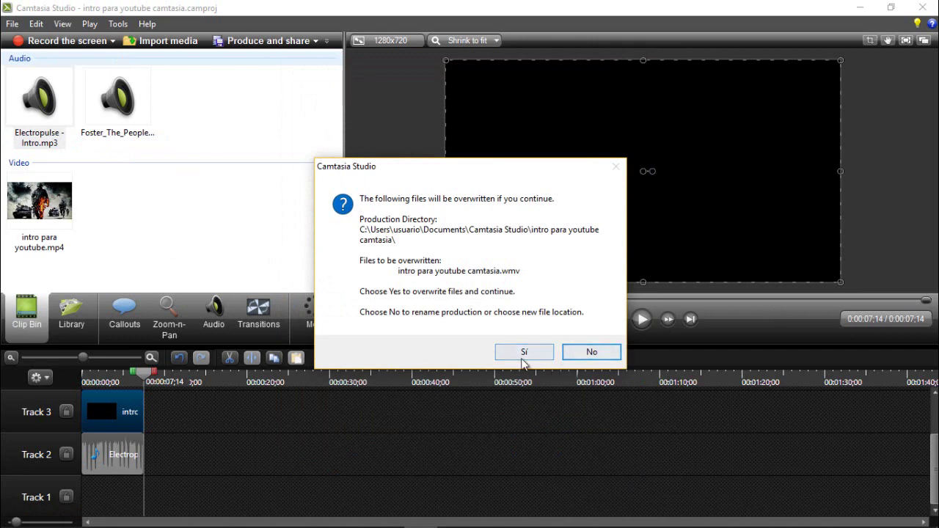
pyautogui.click(580, 352)
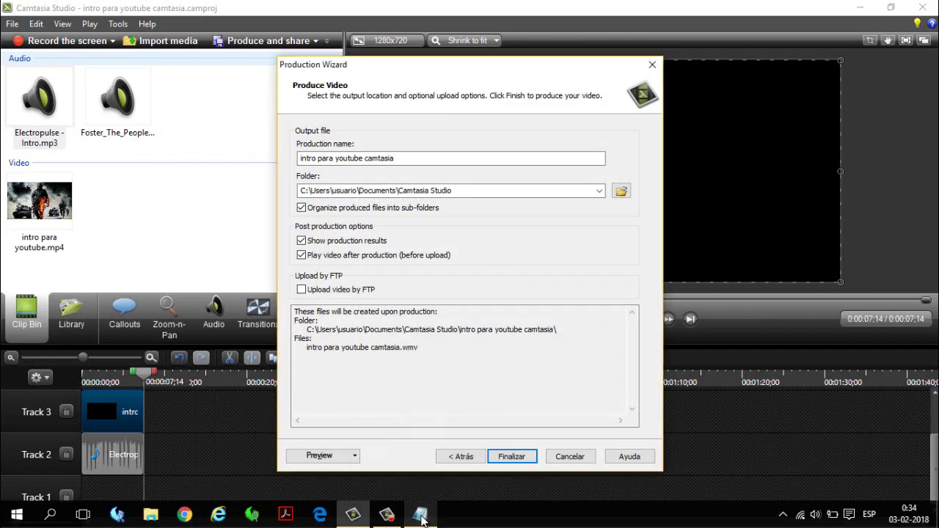
pyautogui.click(421, 517)
# Add 'yo le coloco que no pero igual' to the narration, then finish the Production Wizard.
pyautogui.write('y')
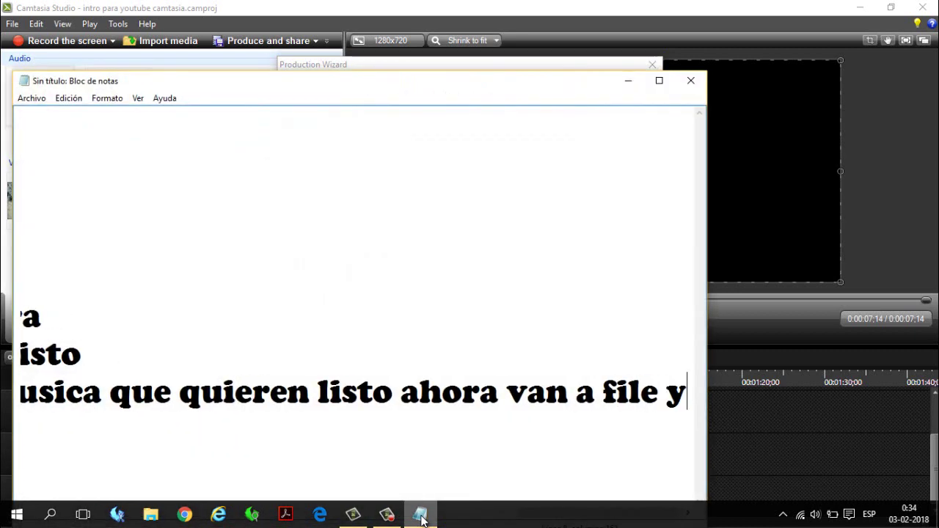
pyautogui.write('o')
pyautogui.write('  le')
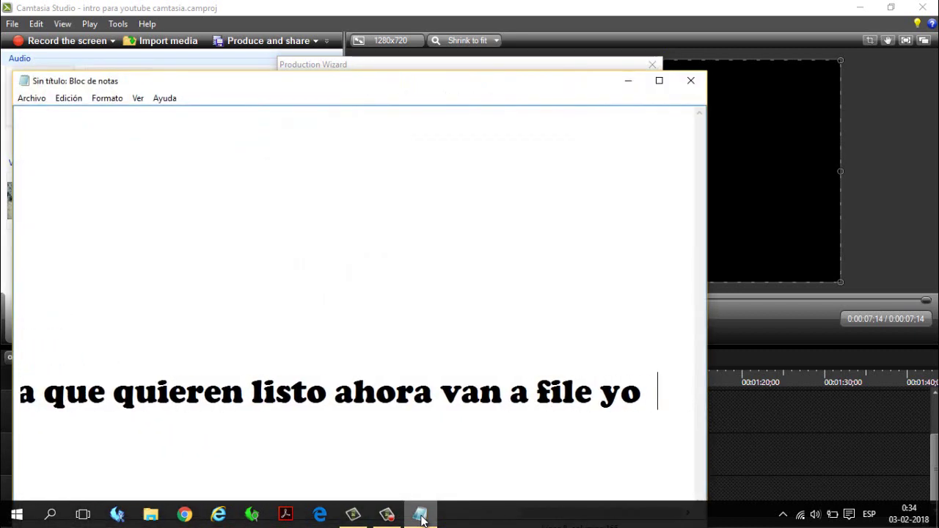
pyautogui.write(' coloc')
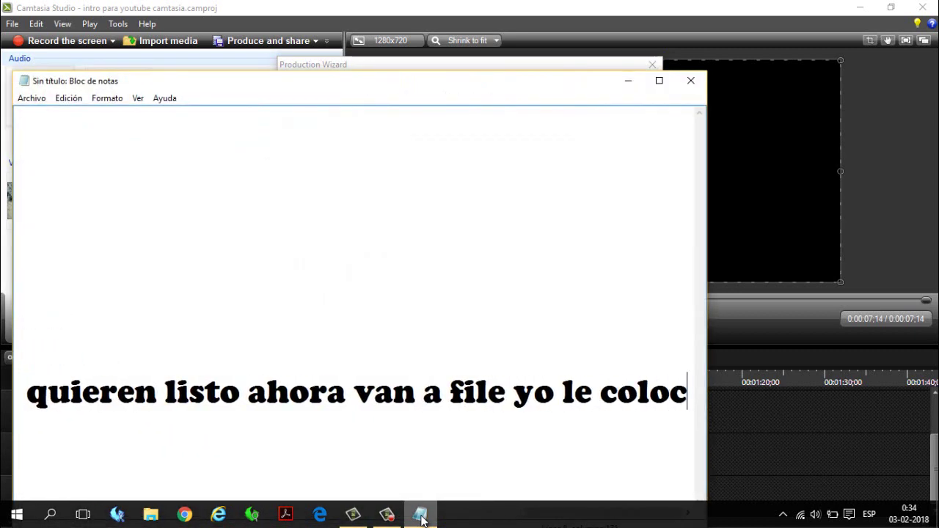
pyautogui.write('o que no p')
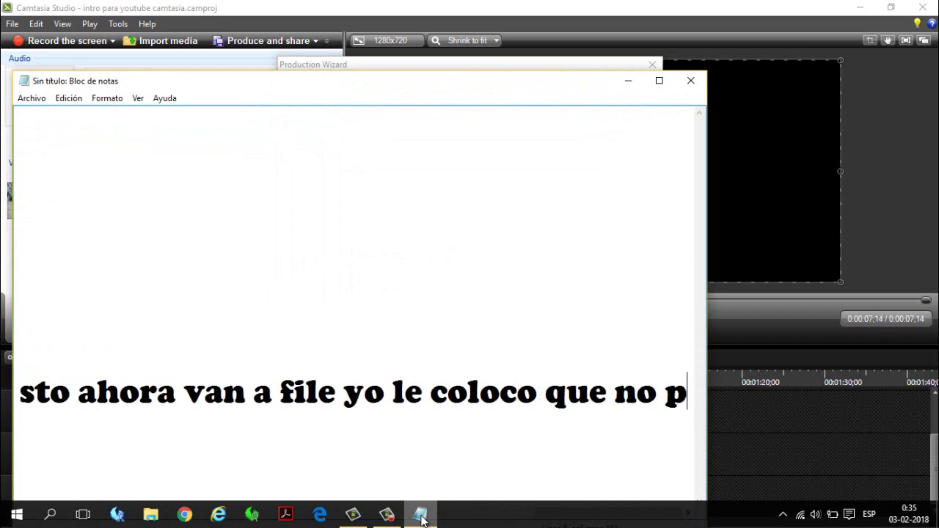
pyautogui.write('ero igual')
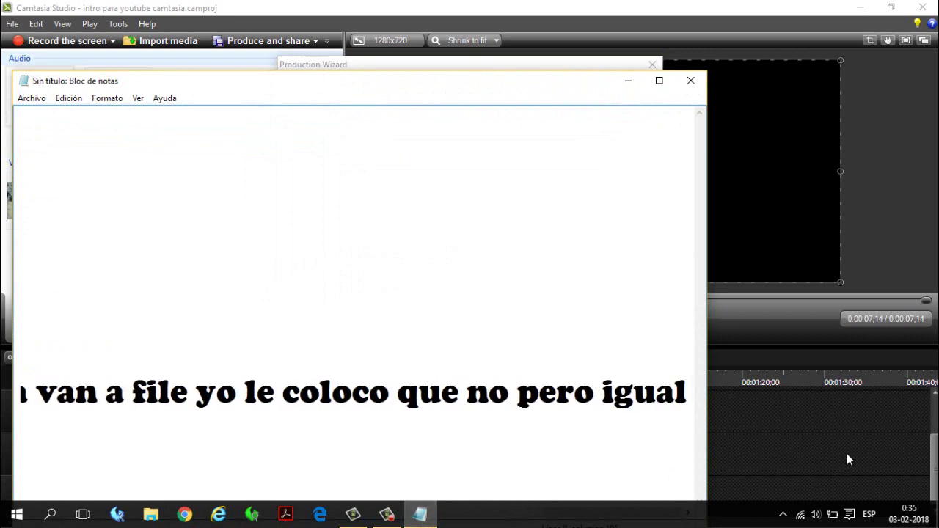
pyautogui.click(847, 455)
pyautogui.click(533, 461)
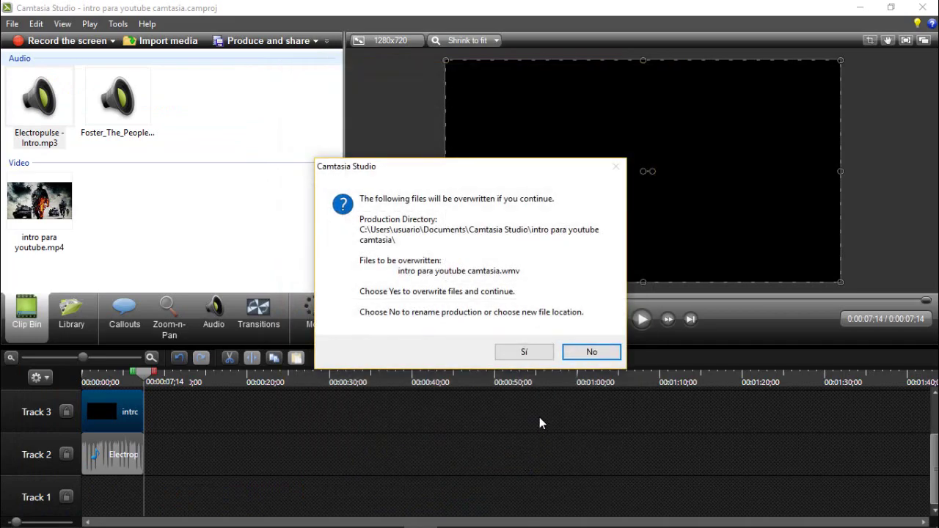
# Confirm overwriting intro para youtube camtasia.wmv and start typing commentary while it renders.
pyautogui.click(525, 357)
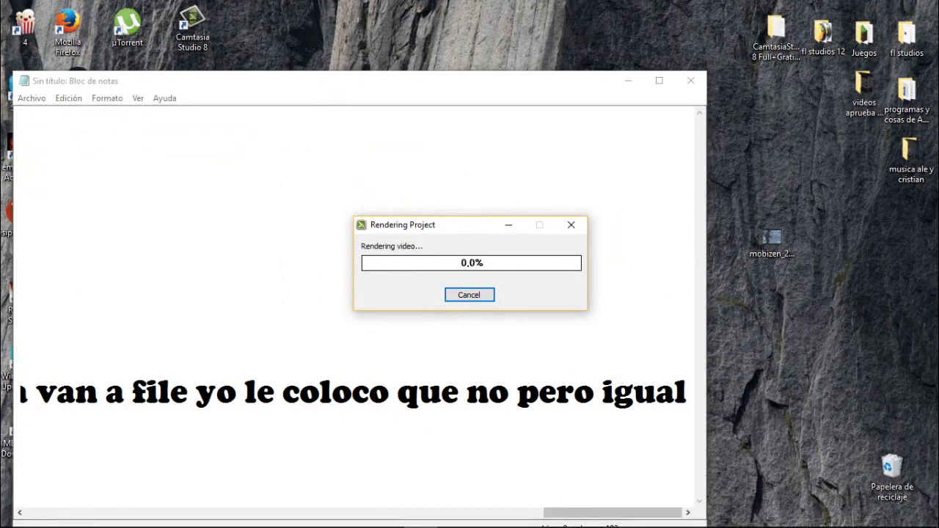
pyautogui.click(387, 515)
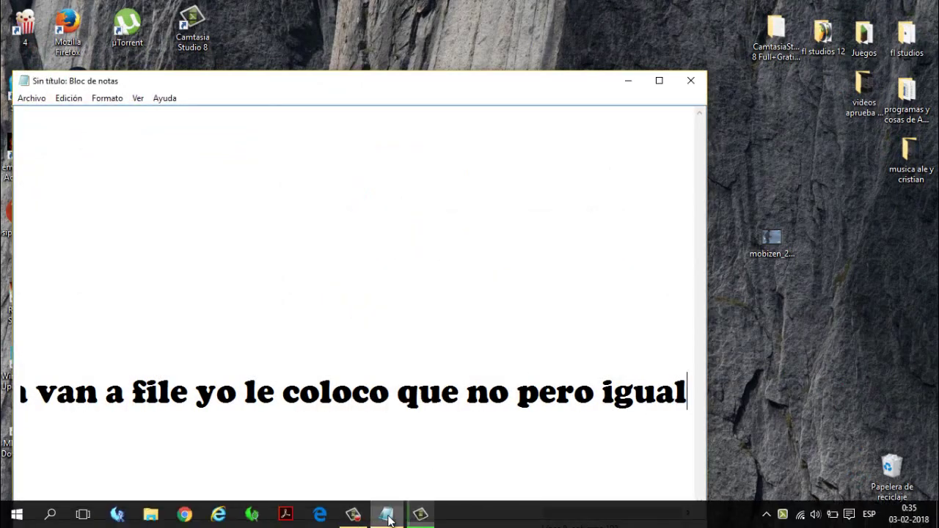
pyautogui.write('ah')
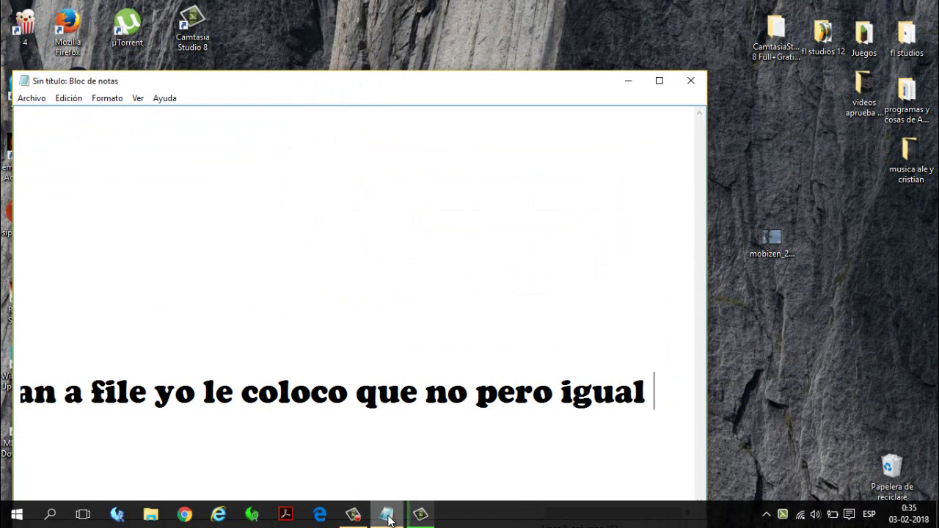
pyautogui.write('ahora esper')
pyautogui.write('an')
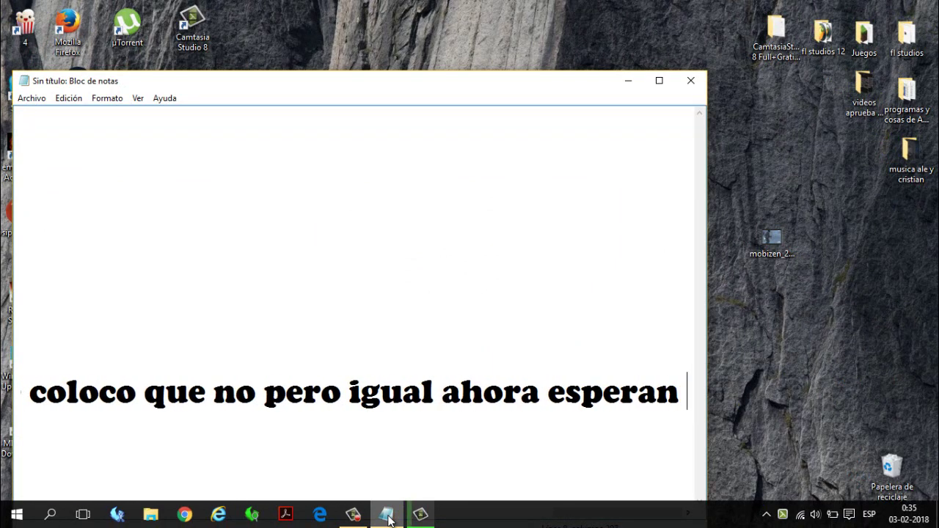
# Check the render progress, finish the note with 'a que se cargue', and return to Camtasia.
pyautogui.click(420, 514)
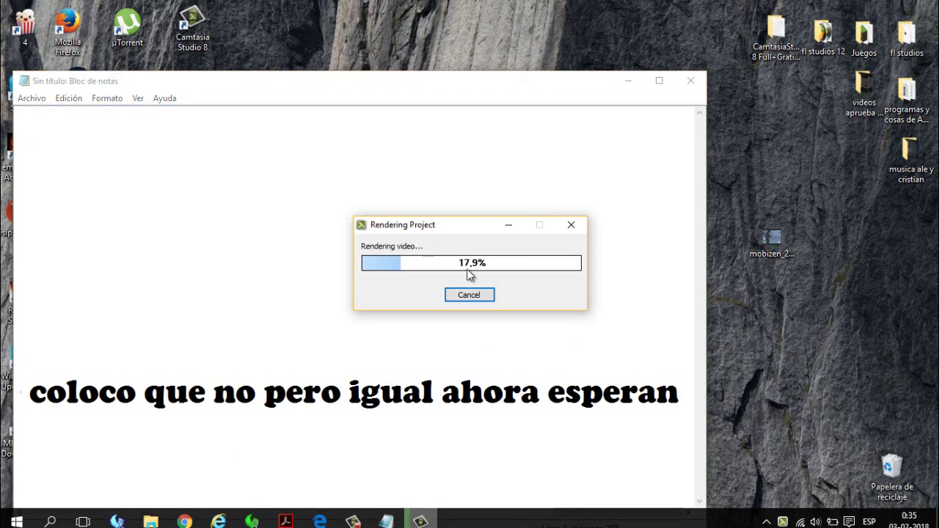
pyautogui.click(679, 402)
pyautogui.write('a ')
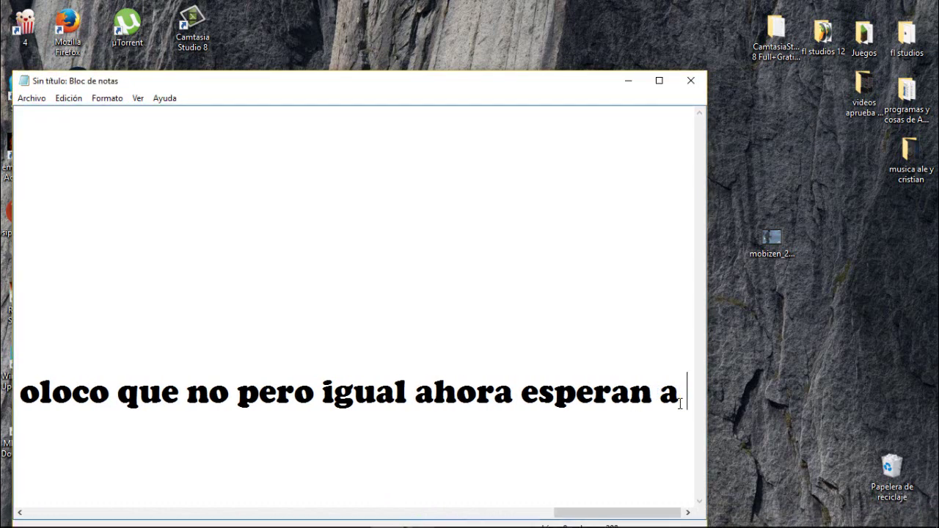
pyautogui.write('que se carge')
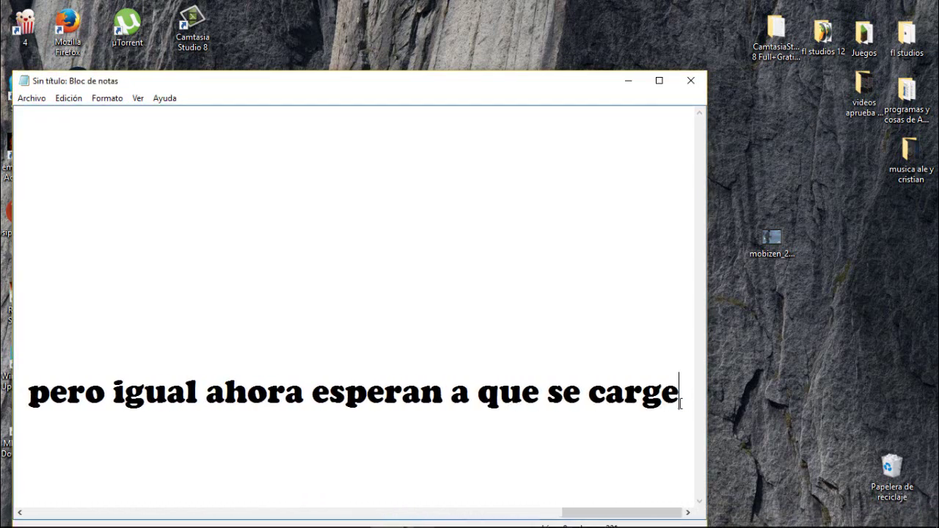
pyautogui.press('BackSpace')
pyautogui.write('ue')
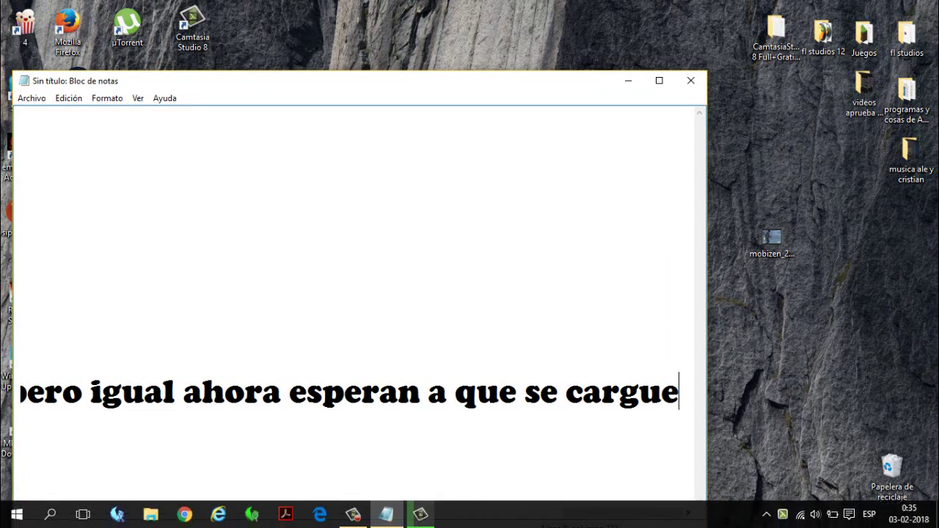
pyautogui.click(423, 517)
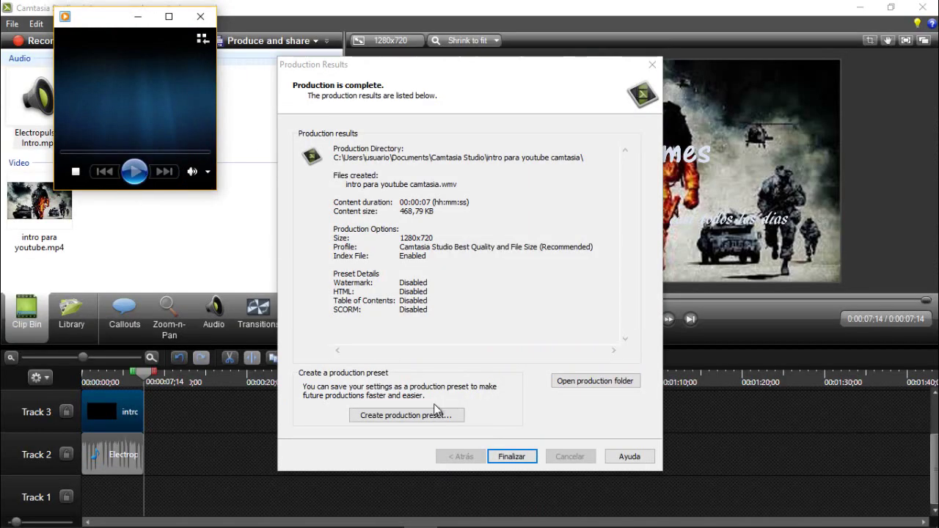
# Close the production results, then play back the rendered intro video and dismiss it.
pyautogui.click(510, 456)
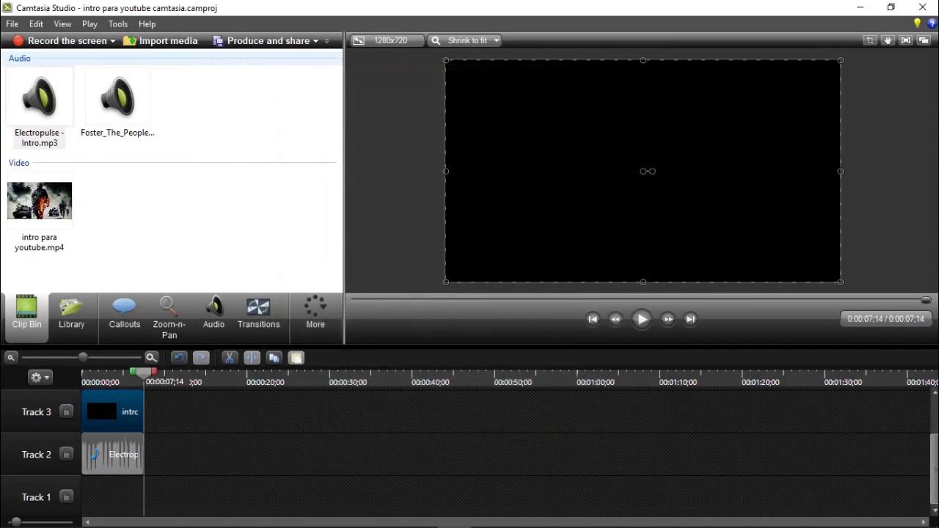
pyautogui.click(419, 523)
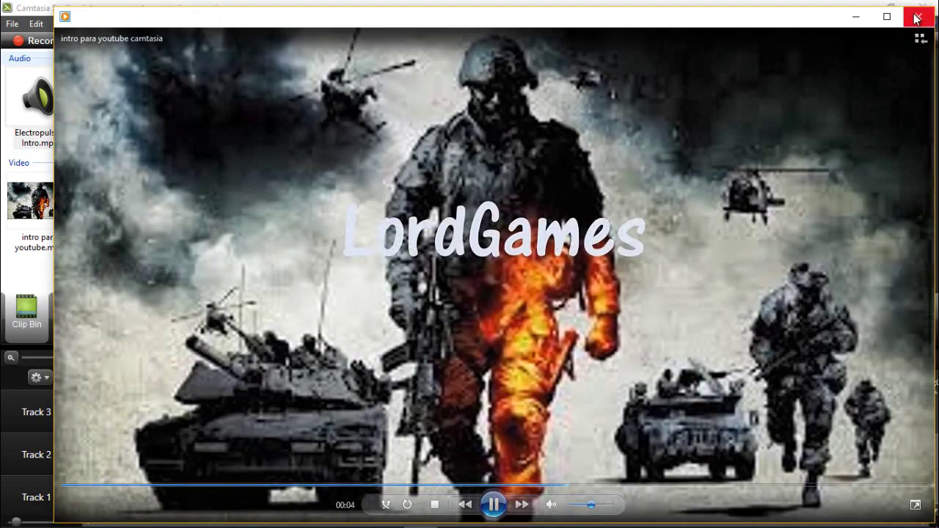
pyautogui.click(859, 8)
# Hide Camtasia and finish the Notepad line with 'el video esta en documentos'.
pyautogui.click(859, 9)
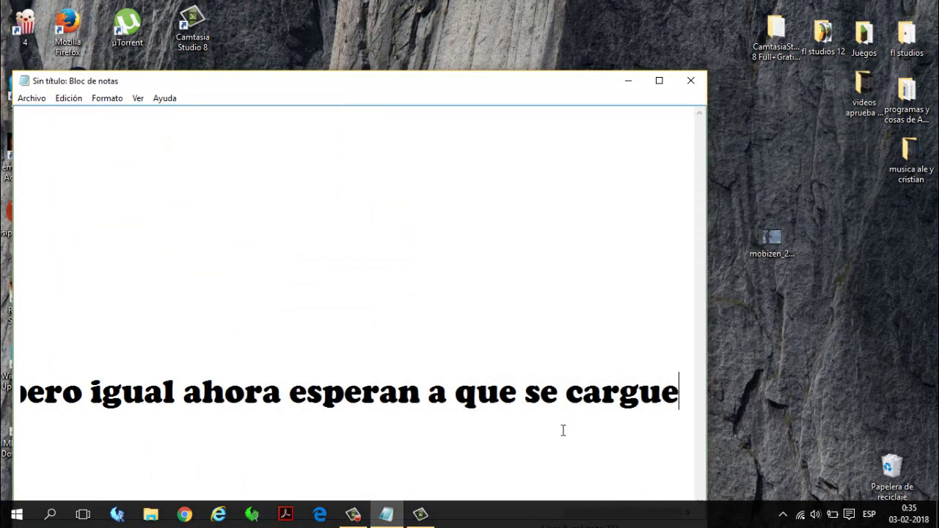
pyautogui.write('el ')
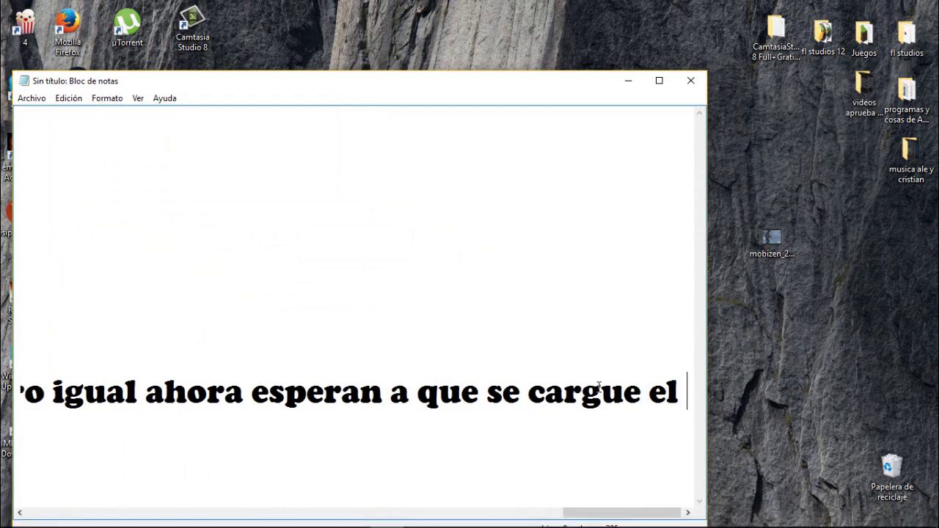
pyautogui.write('video esta en')
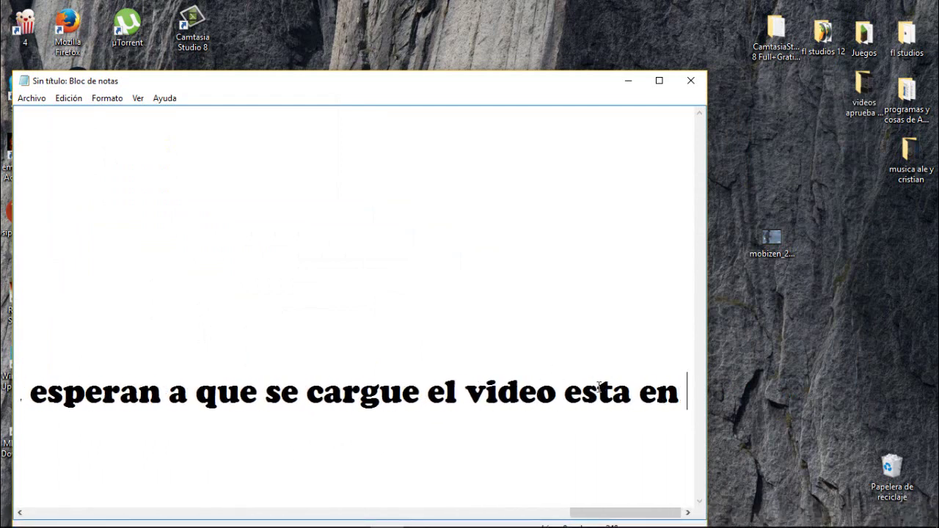
pyautogui.write(' documentos')
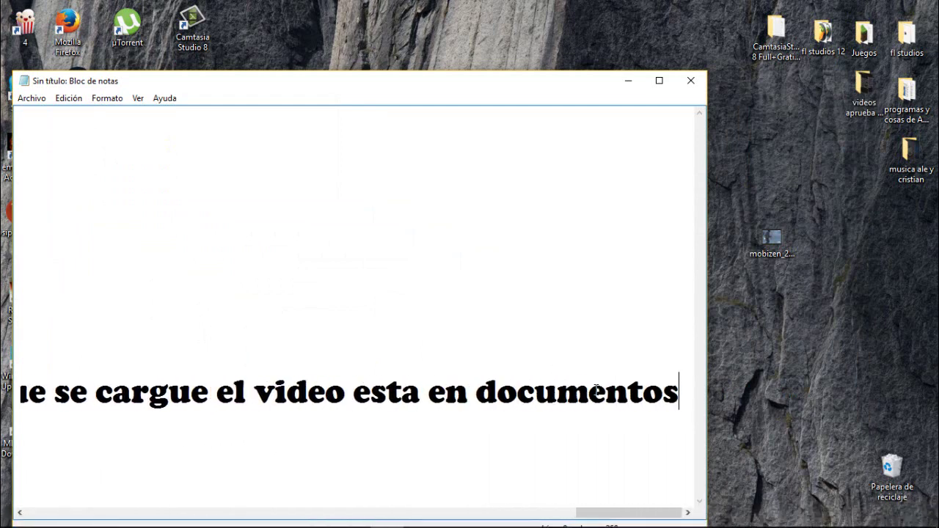
pyautogui.moveTo(287, 525)
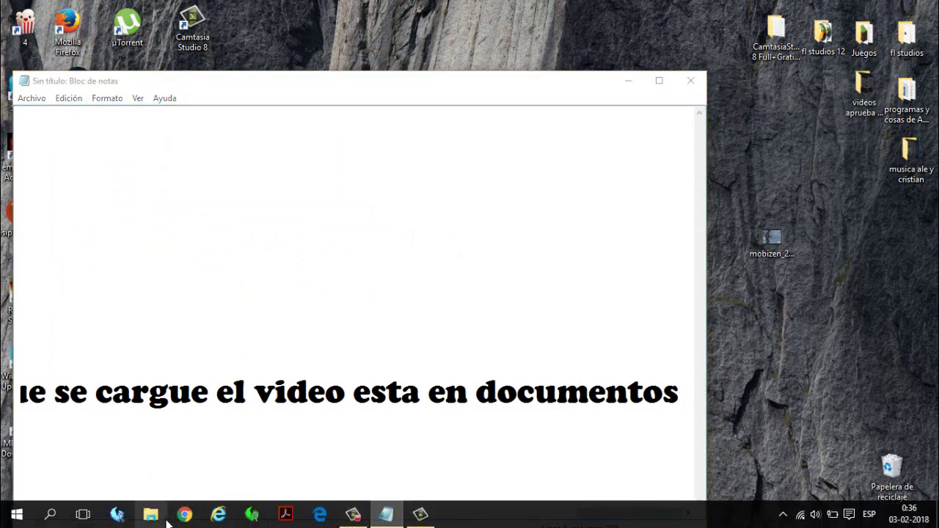
# Browse to Documentos > Camtasia Studio > intro para youtube camtasia in File Explorer.
pyautogui.click(150, 514)
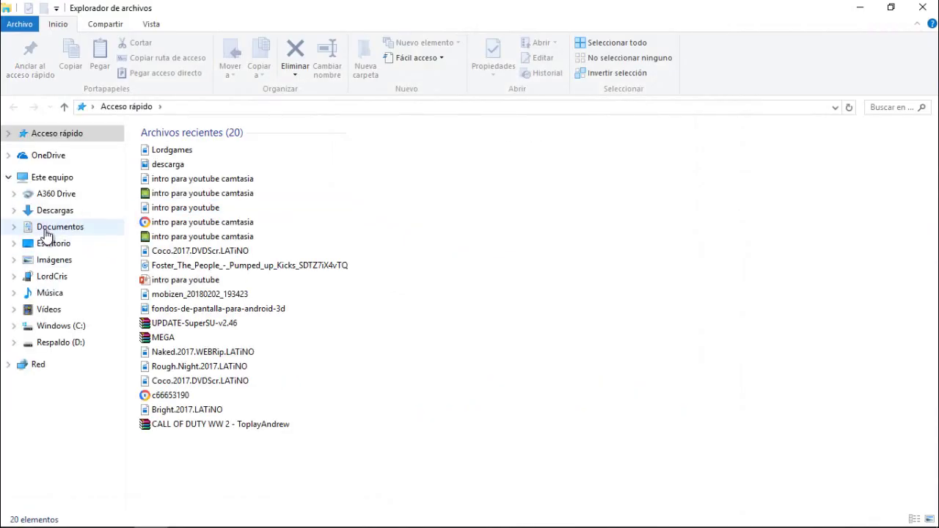
pyautogui.click(46, 229)
pyautogui.doubleClick(168, 179)
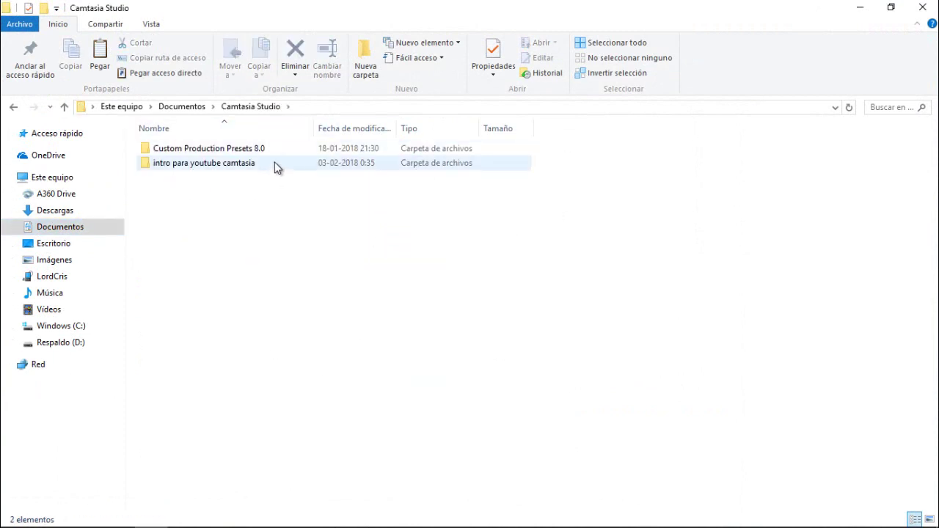
pyautogui.doubleClick(274, 162)
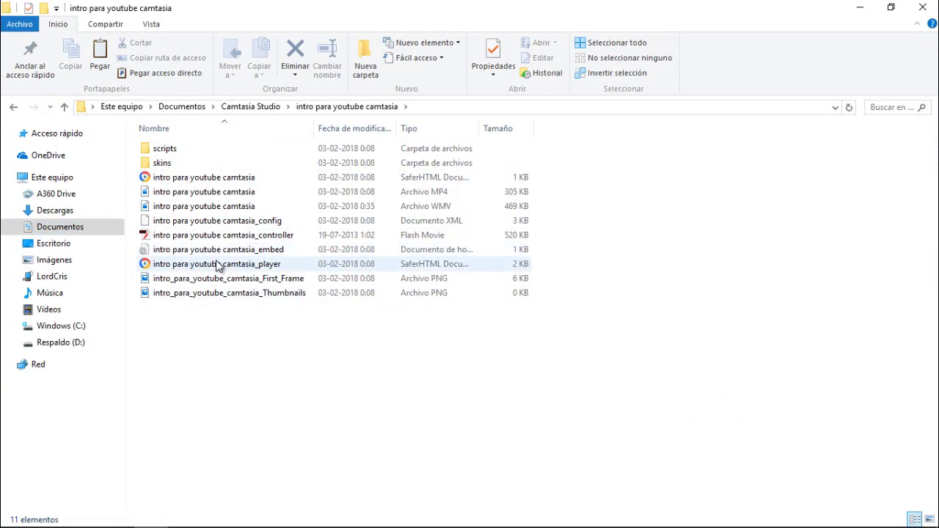
# Play the intro para youtube camtasia MP4 to the end, then leave full screen.
pyautogui.doubleClick(206, 192)
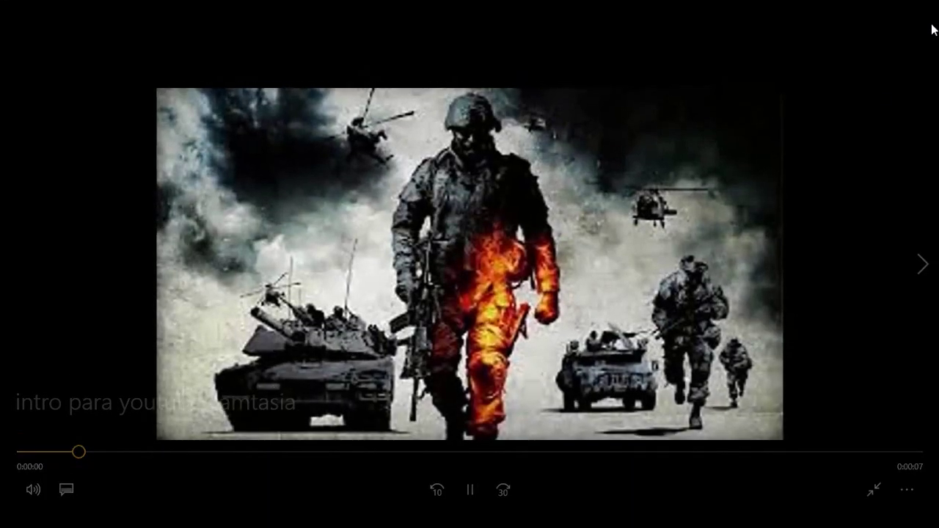
pyautogui.moveTo(925, 7)
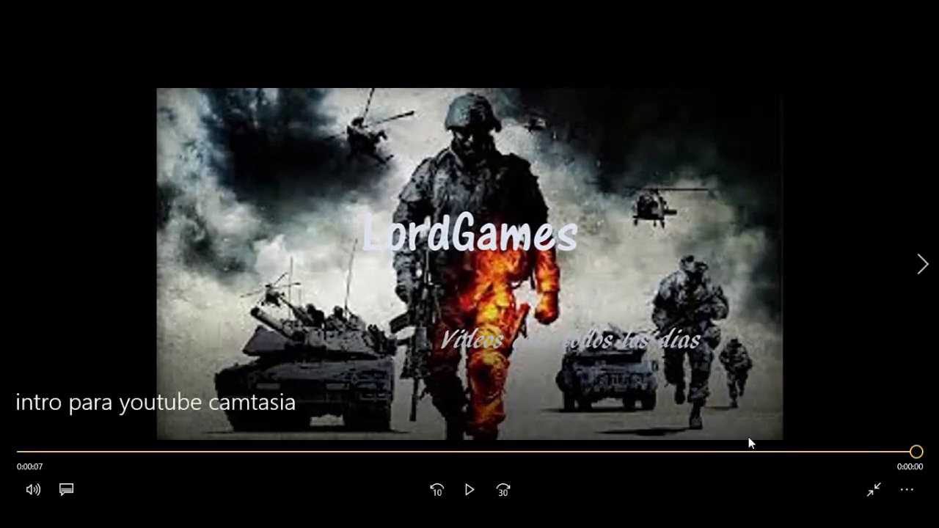
pyautogui.click(873, 490)
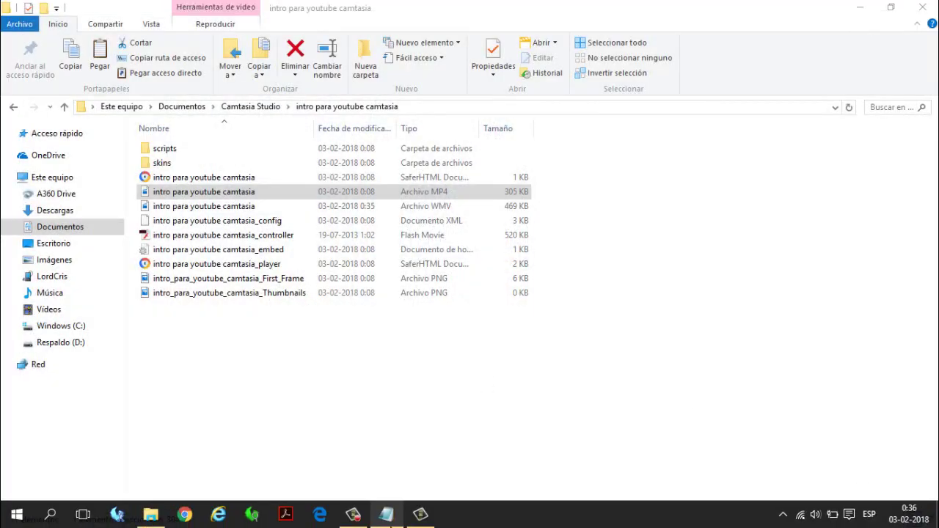
# Bring Notepad back and type 'listo espero que le haya gustado', fixing the doubled letter.
pyautogui.rightClick(418, 515)
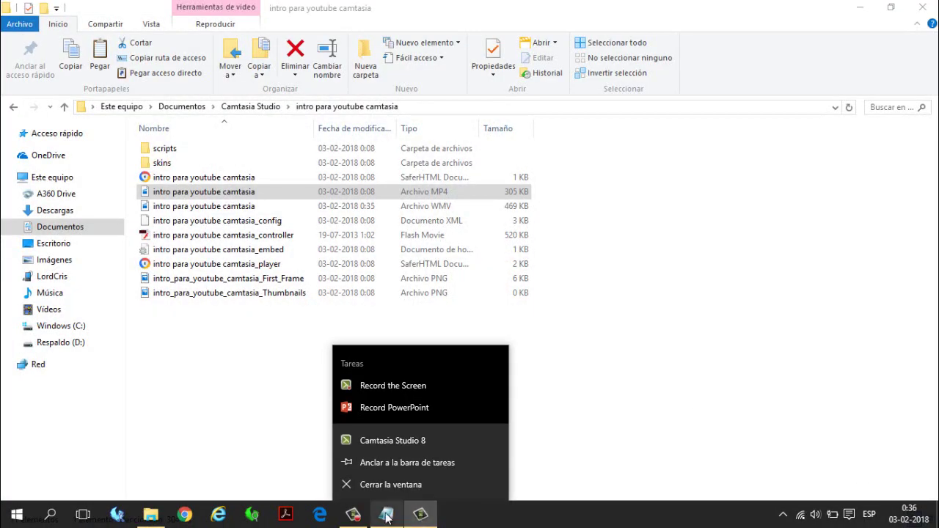
pyautogui.click(389, 513)
pyautogui.write('list')
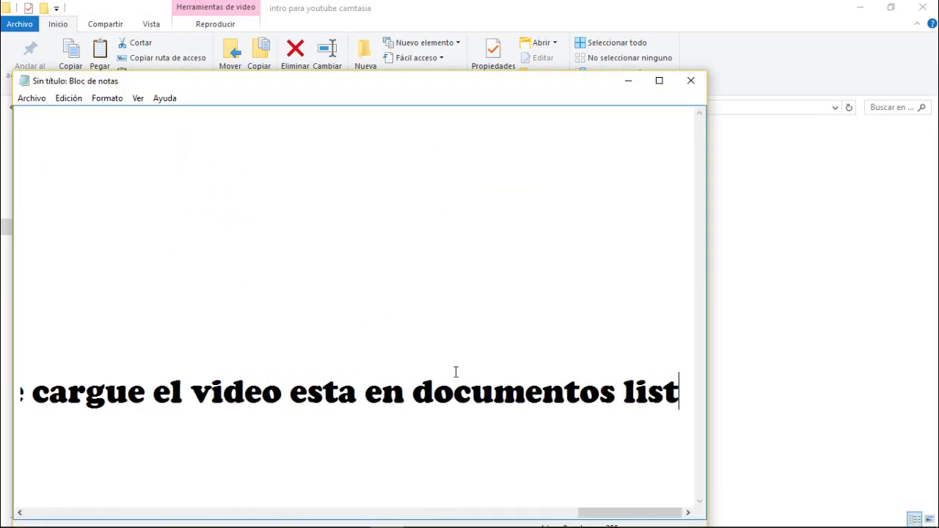
pyautogui.write('o espero ')
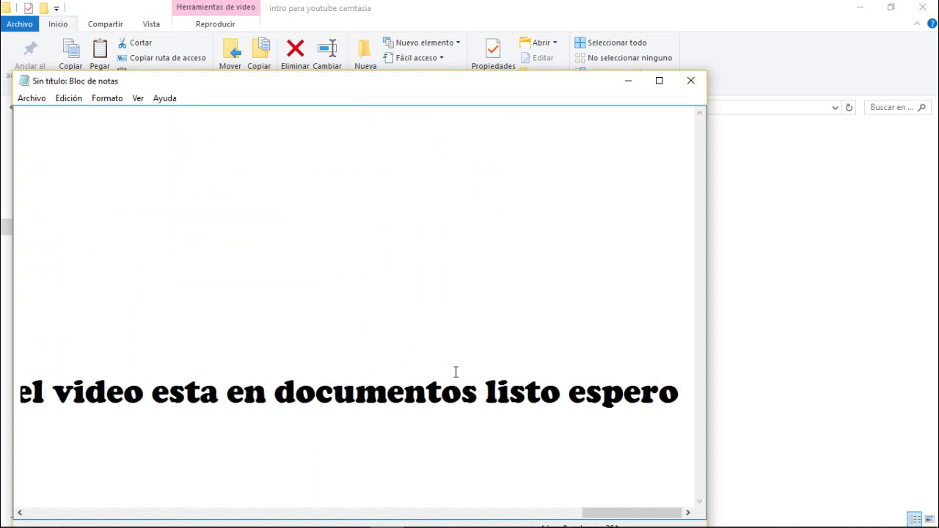
pyautogui.write('que le haaya')
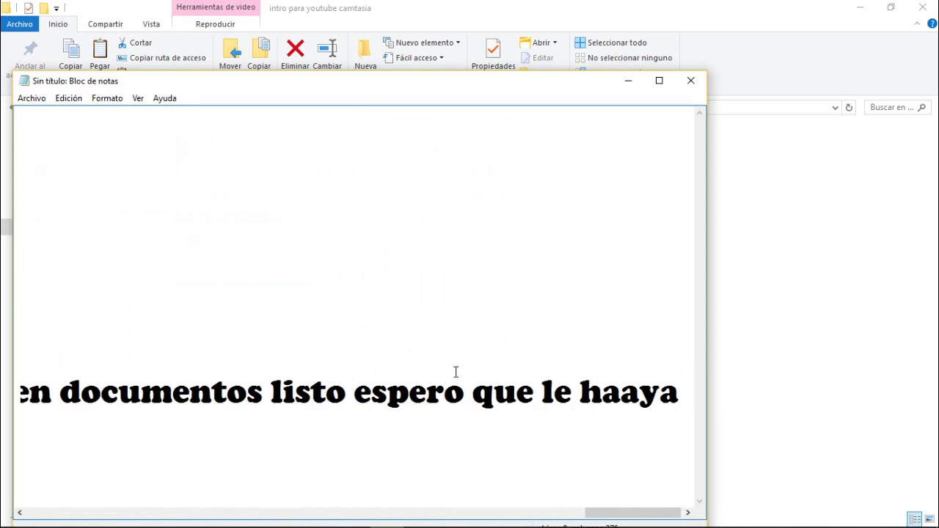
pyautogui.press('BackSpace')
pyautogui.press('BackSpace')
pyautogui.press('BackSpace')
pyautogui.write('ya gus')
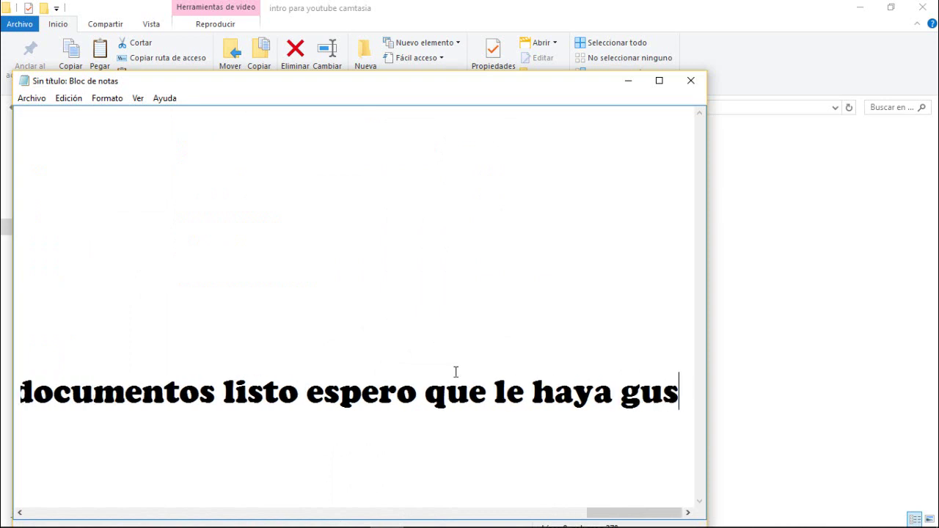
pyautogui.write('tan')
pyautogui.press('BackSpace')
# Add 'denle like subcribanse y comente', correcting 'link' to 'like', and close Notepad.
pyautogui.write('do ')
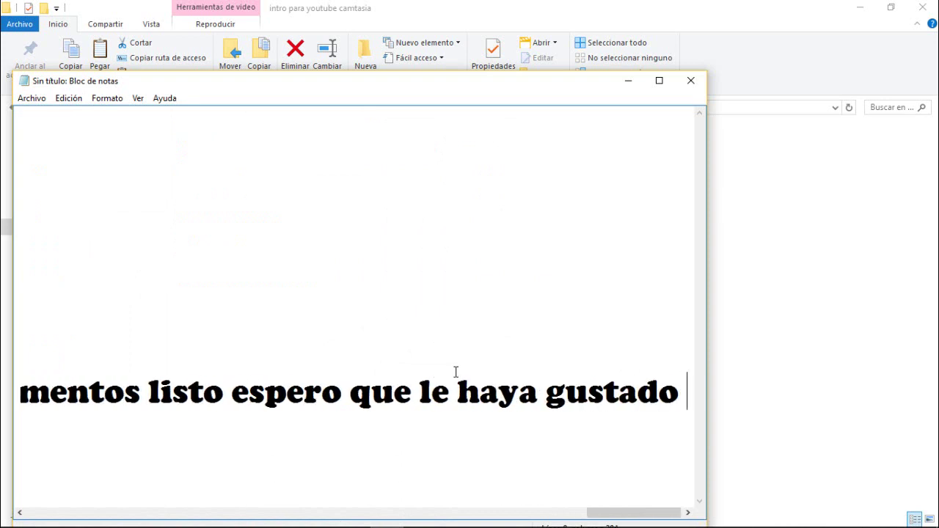
pyautogui.write('denle lin')
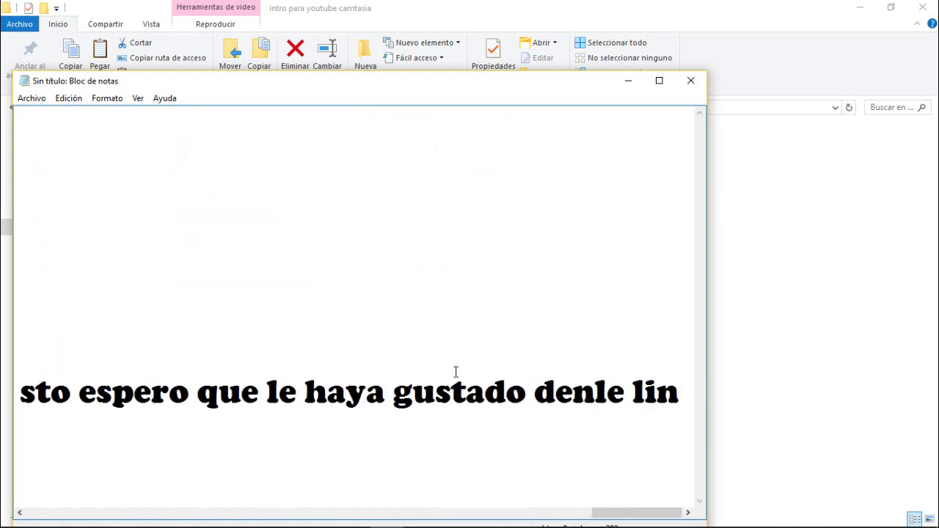
pyautogui.write('k')
pyautogui.press('BackSpace')
pyautogui.press('BackSpace')
pyautogui.write('ke ')
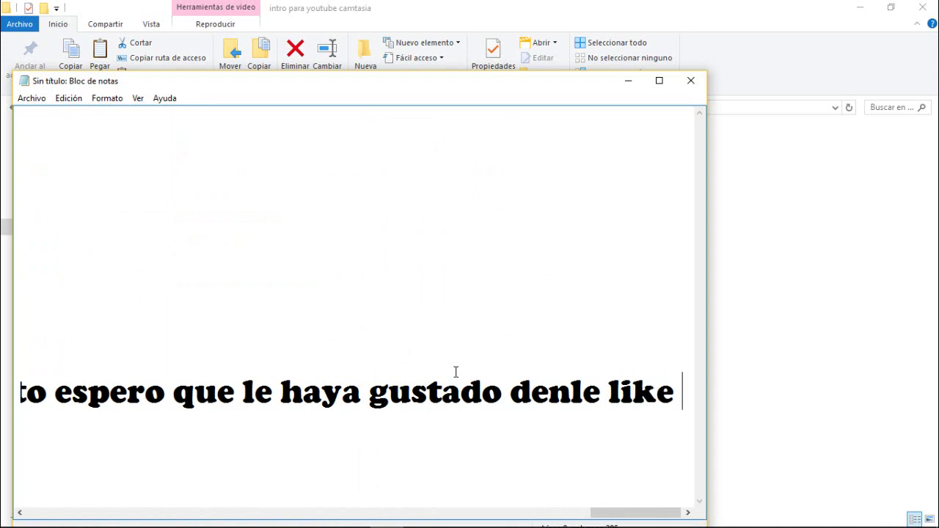
pyautogui.write('subcri')
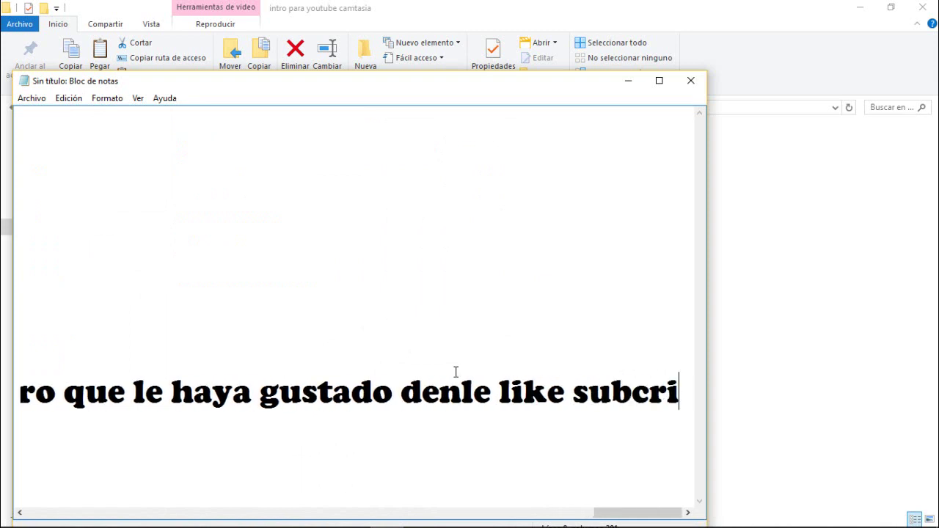
pyautogui.write('banse y')
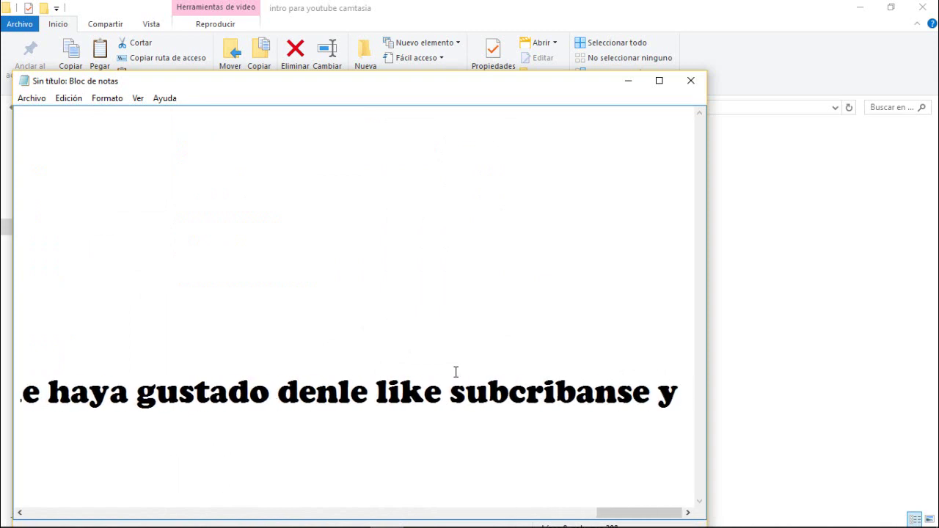
pyautogui.write(' comente')
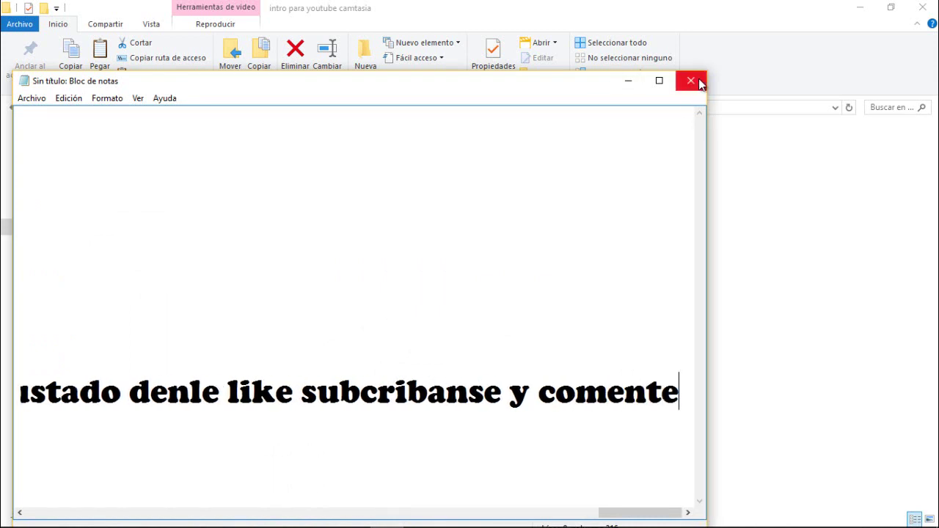
pyautogui.click(691, 81)
# Discard the note with No Guardar and bring up the Camtasia Recorder controls.
pyautogui.click(496, 279)
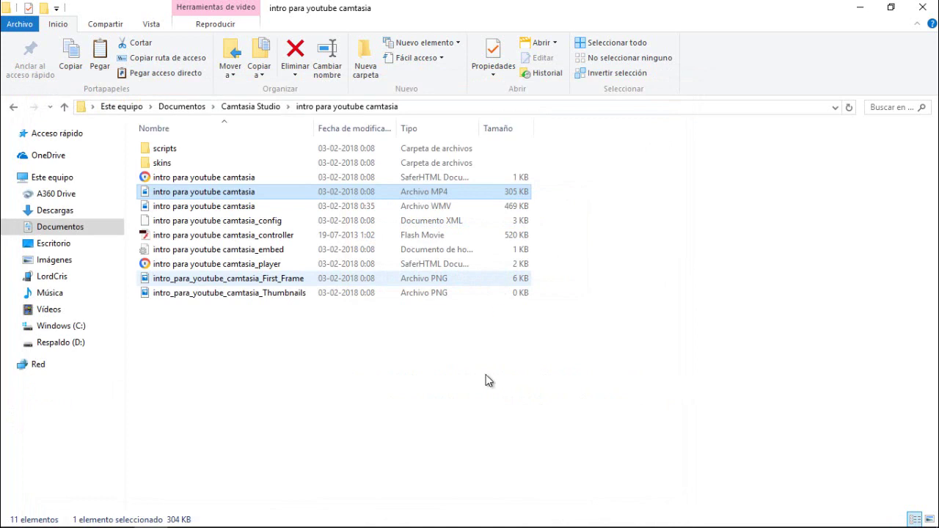
pyautogui.moveTo(507, 527)
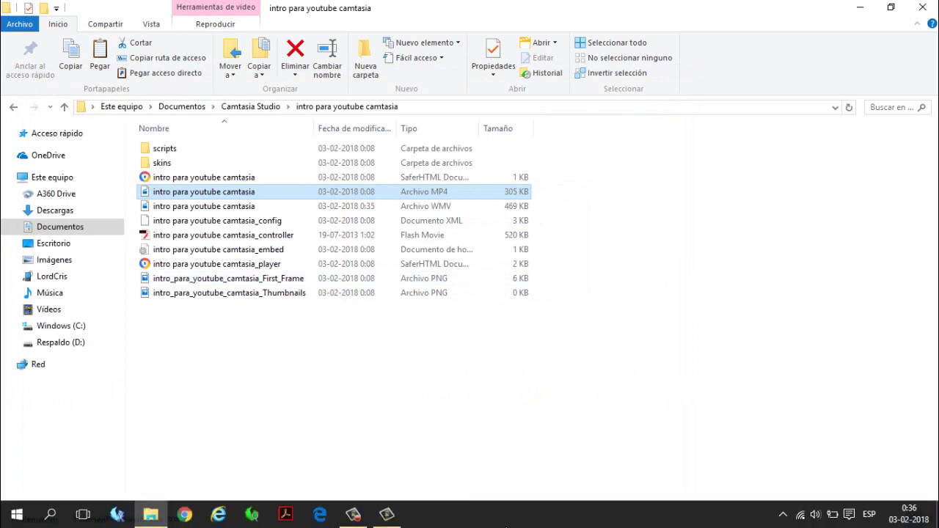
pyautogui.click(355, 514)
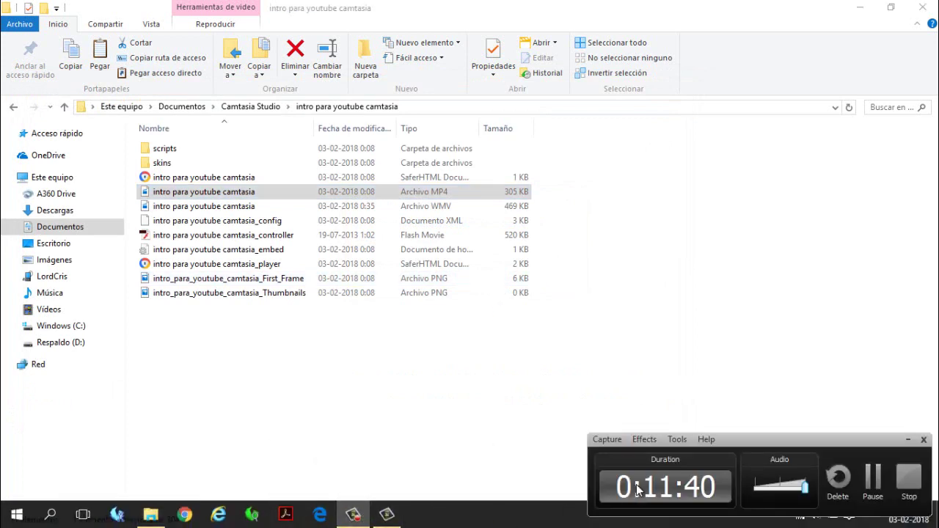